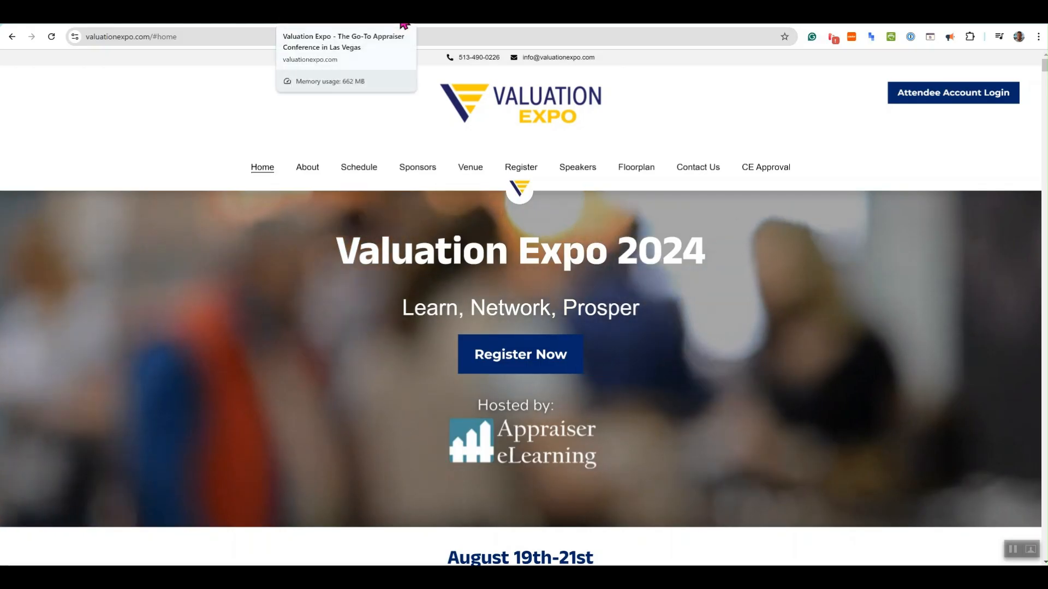
Bring up the appraisal dashboard, switch to RStudio and look through the package libraries loaded in global.R.
left_click(404, 24)
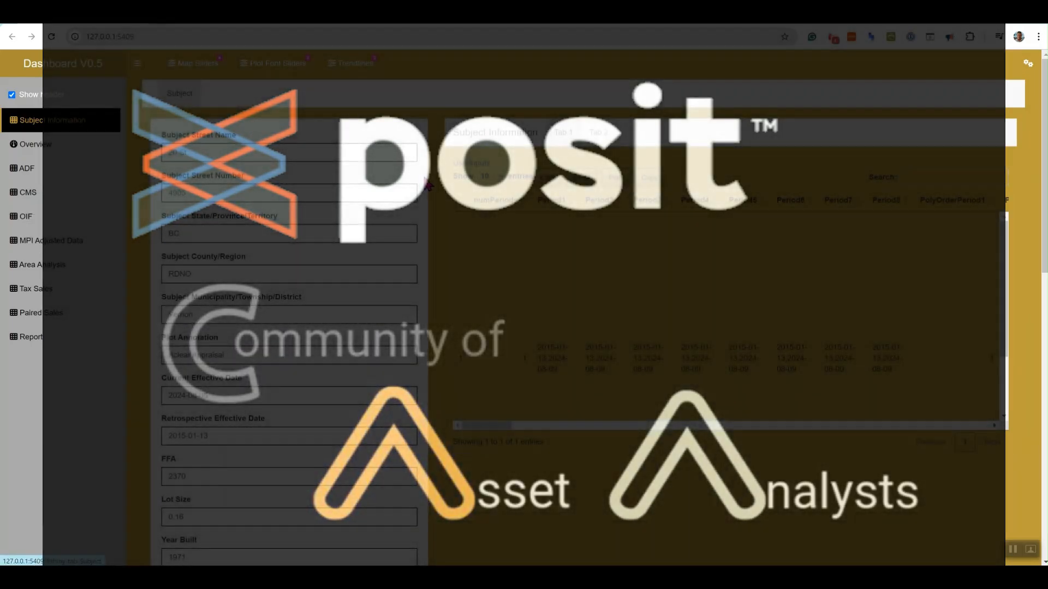
key("alt+Tab")
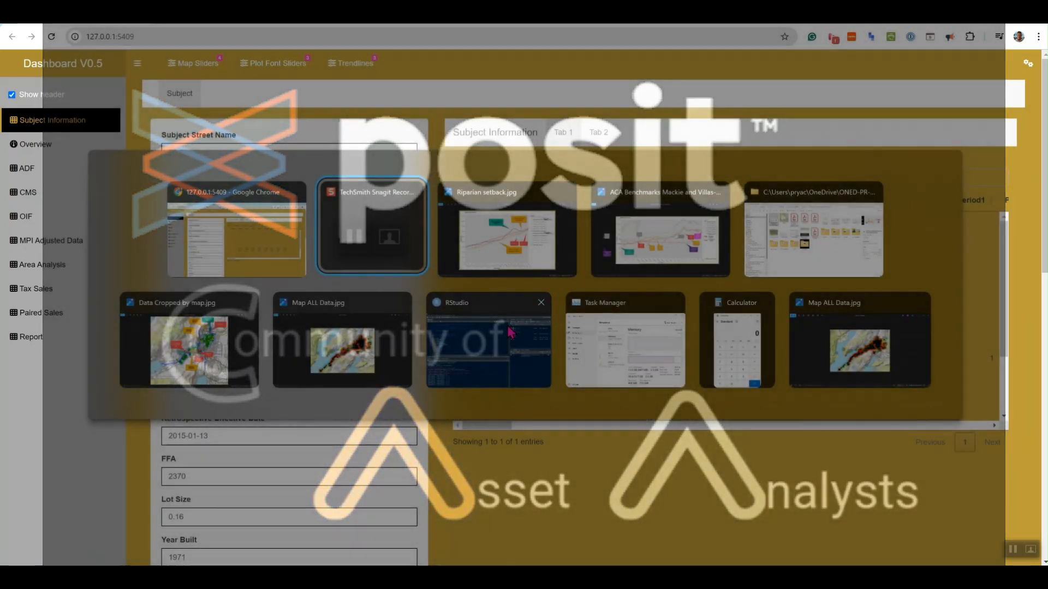
left_click(507, 326)
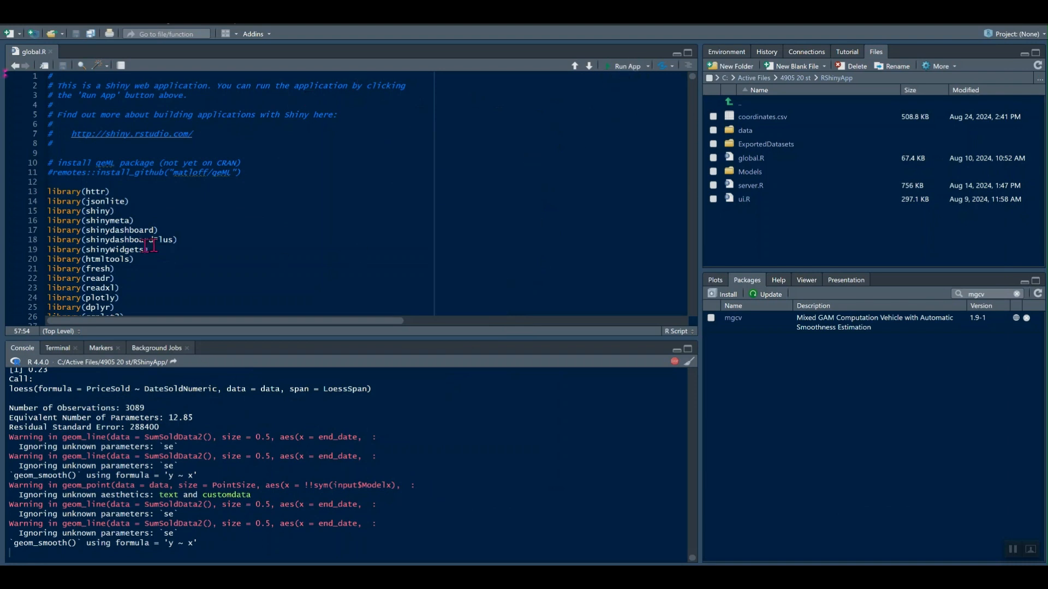
scroll(153, 246, "down", 10)
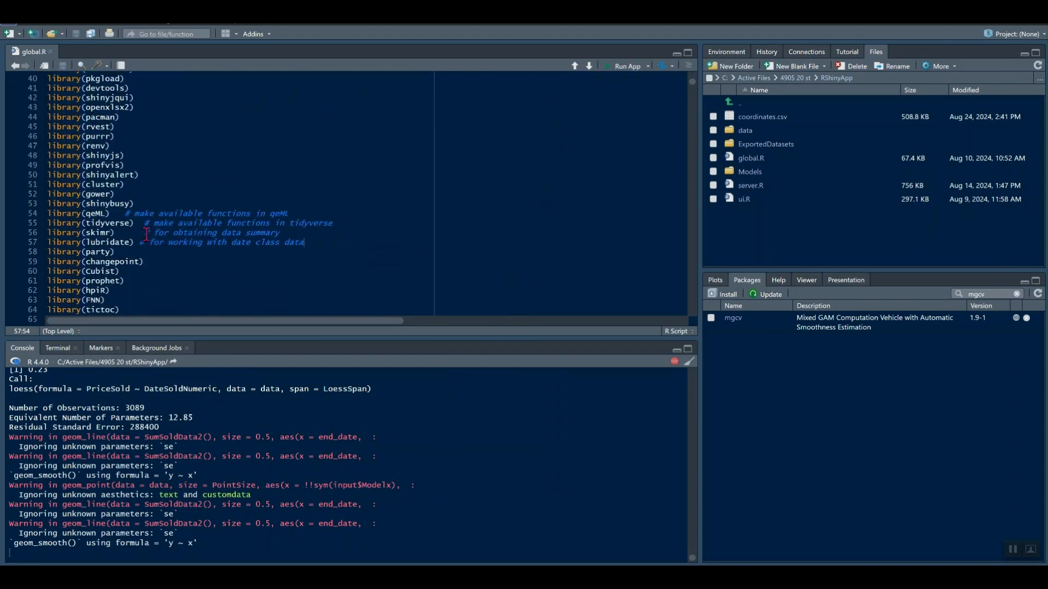
scroll(146, 234, "down", 5)
Switch back to the dashboard in Chrome and look over the Subject Information input fields.
key("alt+Tab")
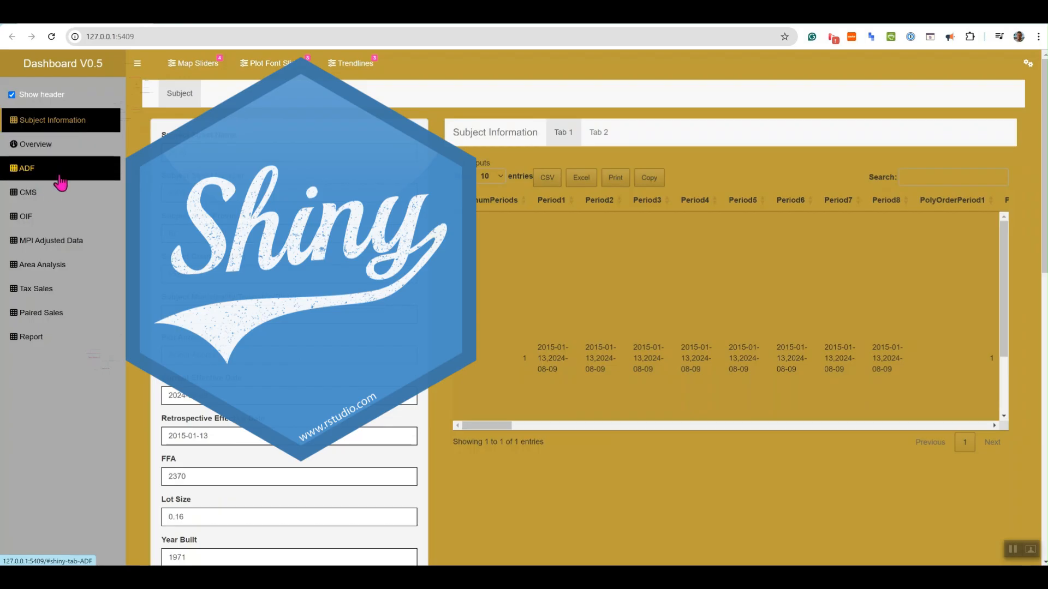
scroll(72, 130, "down", 3)
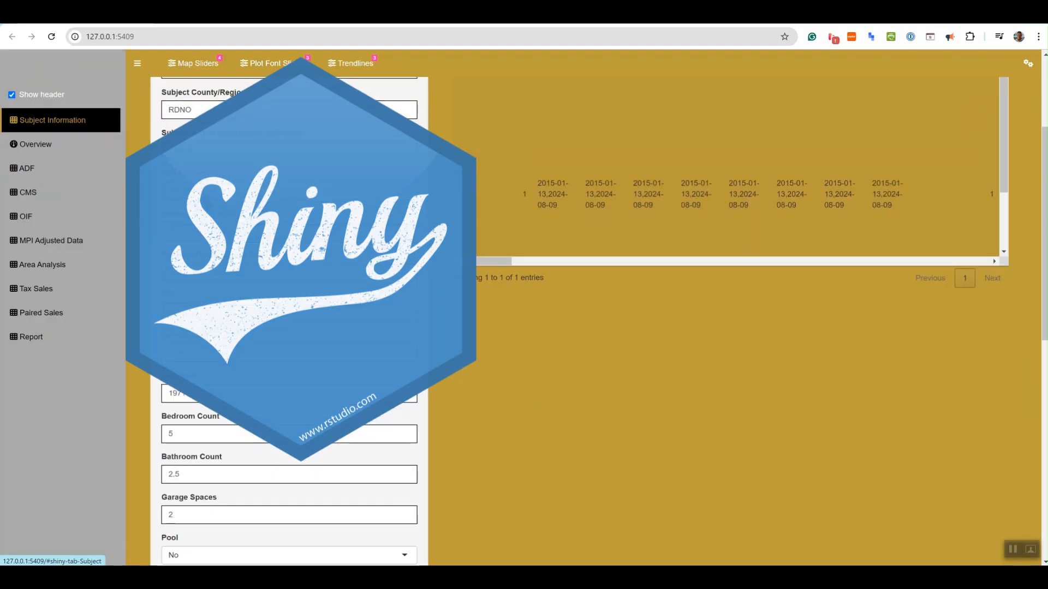
scroll(72, 130, "up", 3)
Review the dashboard's data saving and loading controls and its dataset filter options, closing the settings sidebar when done.
left_click(1029, 64)
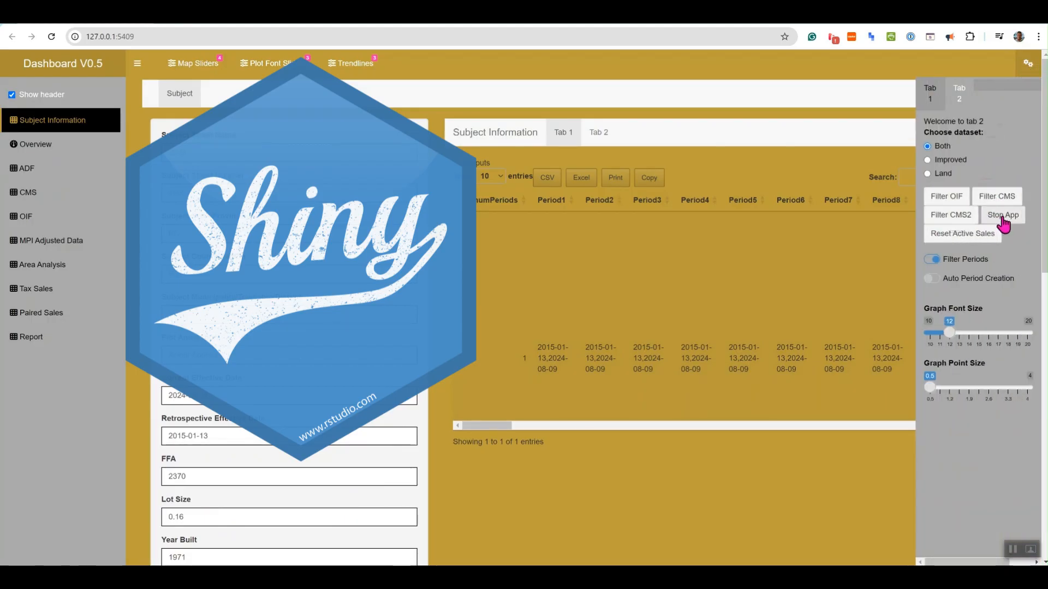
left_click(933, 97)
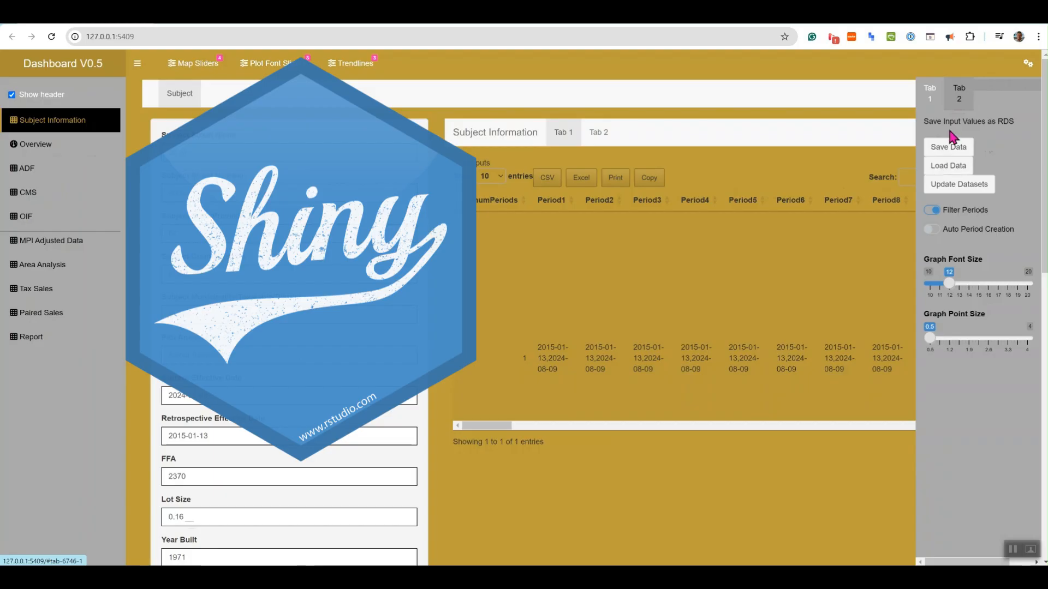
left_click(963, 98)
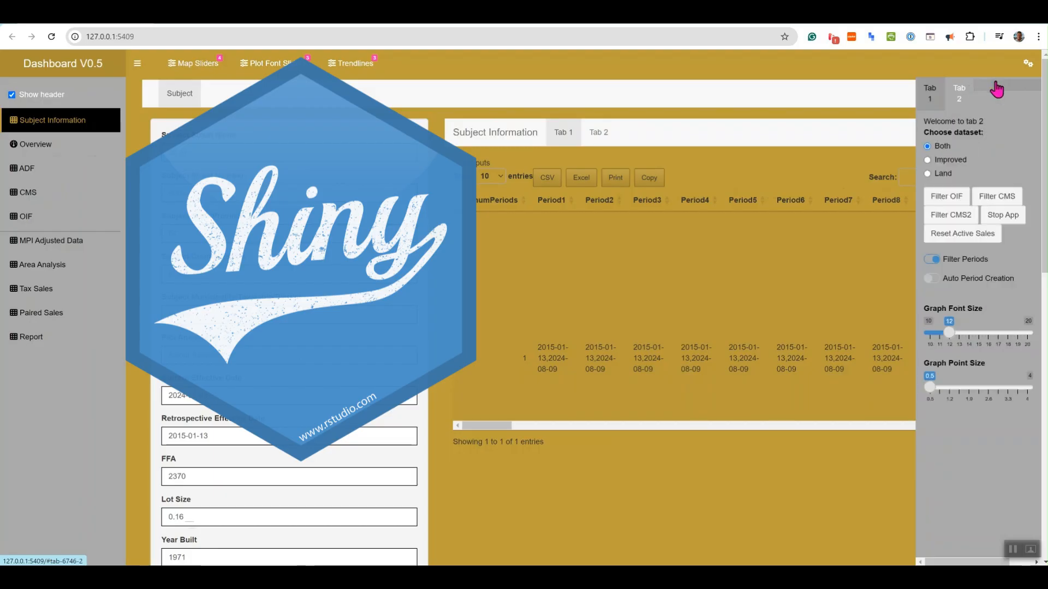
left_click(1036, 64)
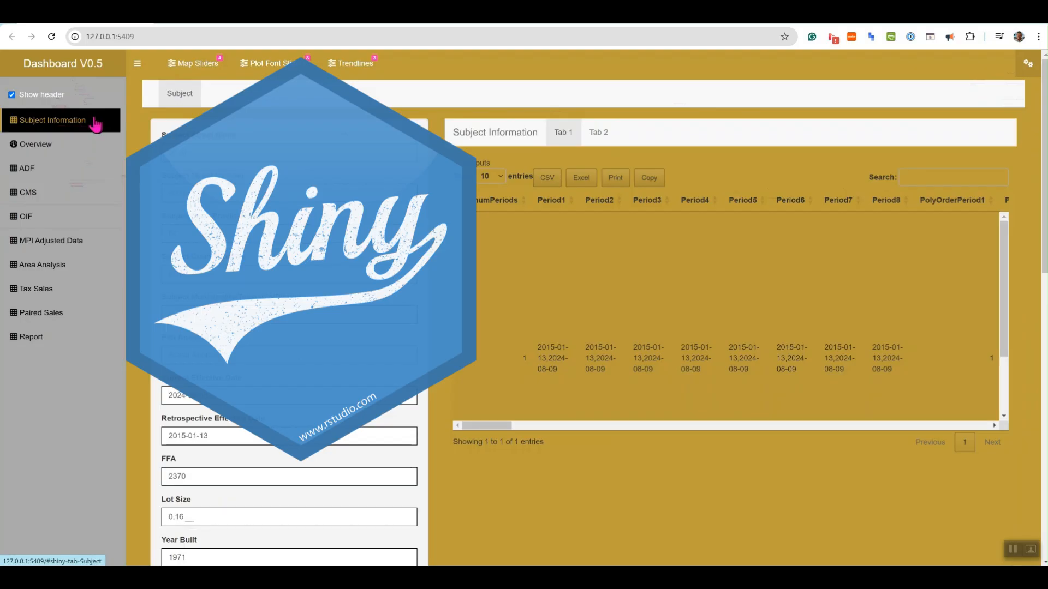
Examine the filters and sales plots on the ADF page and look at the CMS page.
left_click(74, 169)
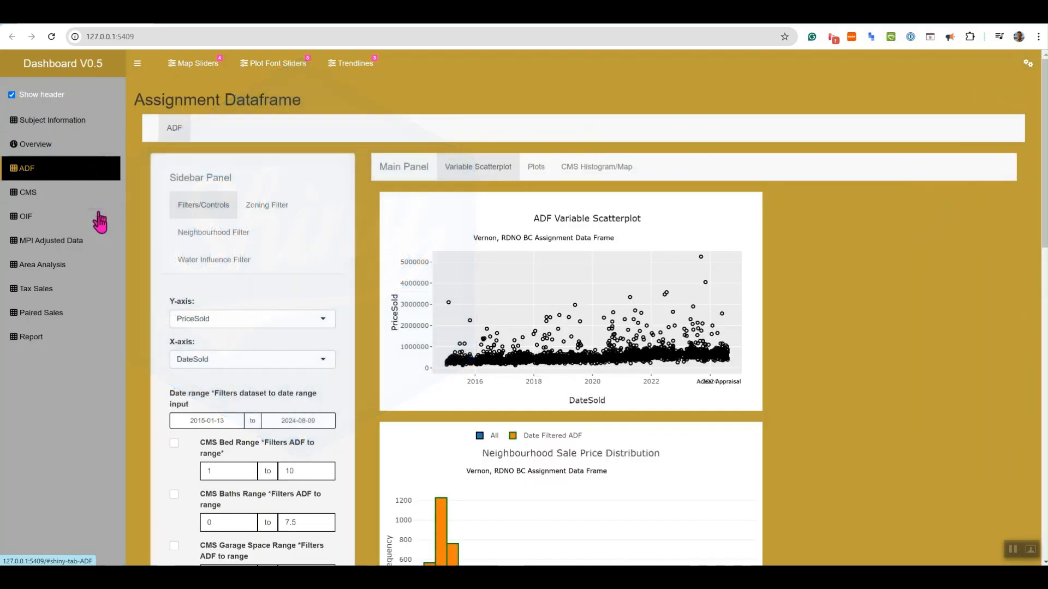
scroll(234, 210, "down", 3)
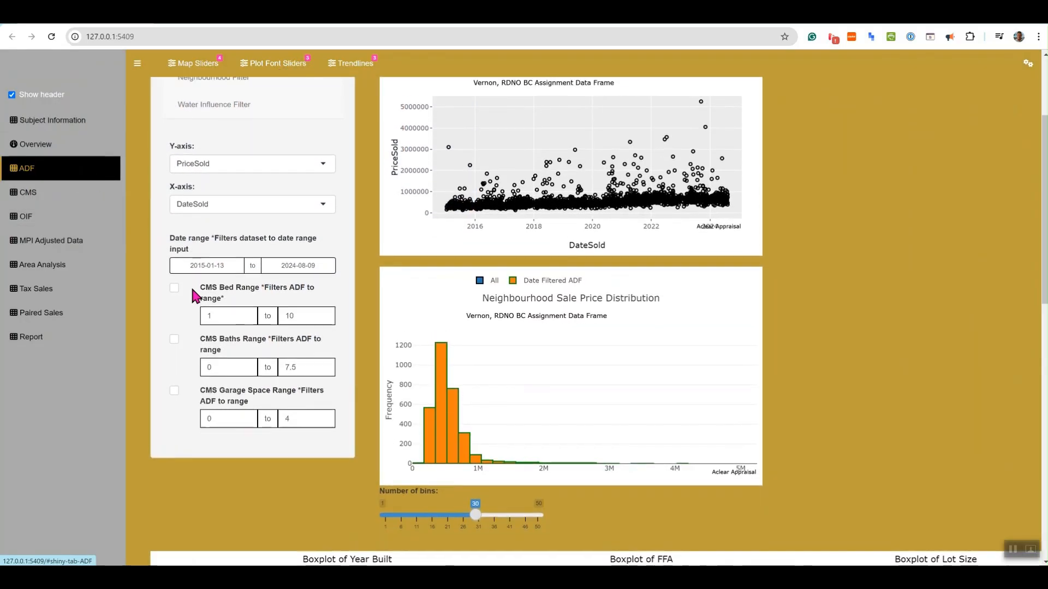
scroll(194, 295, "up", 3)
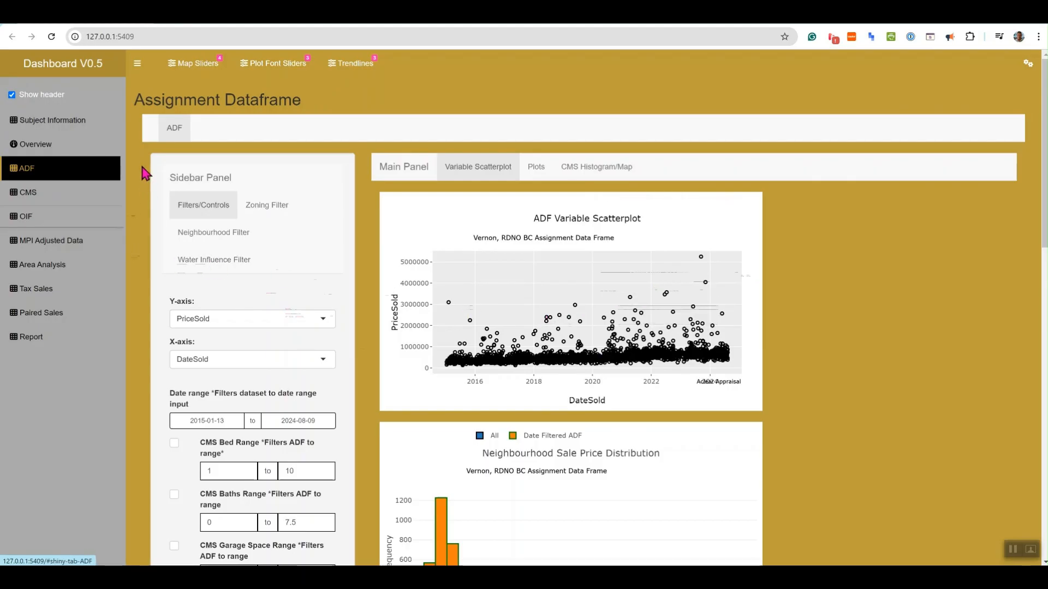
left_click(59, 195)
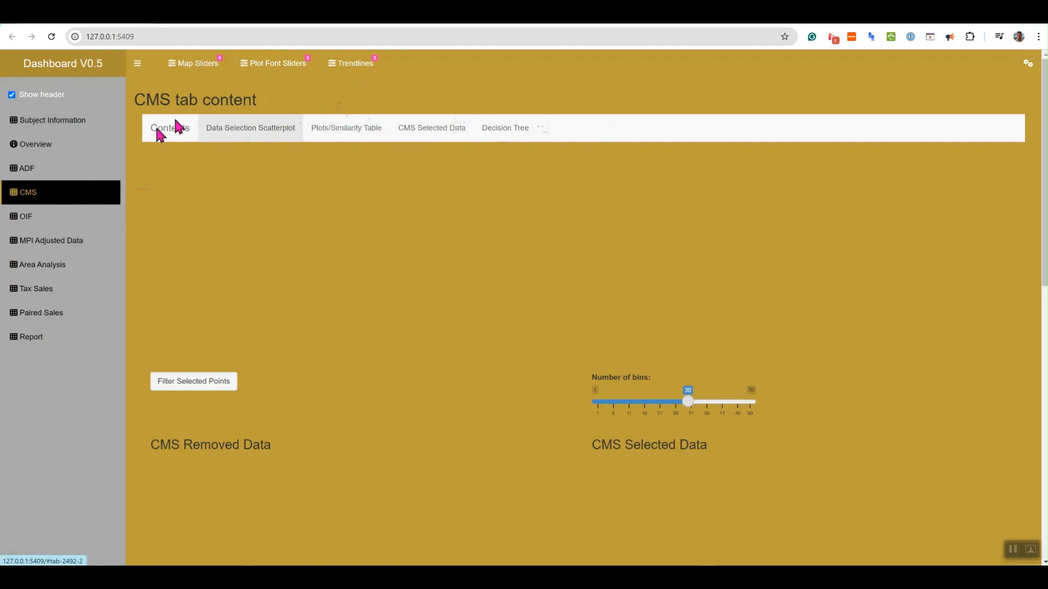
Go to the OIF page and expand the Plots section to view the property count charts.
left_click(101, 214)
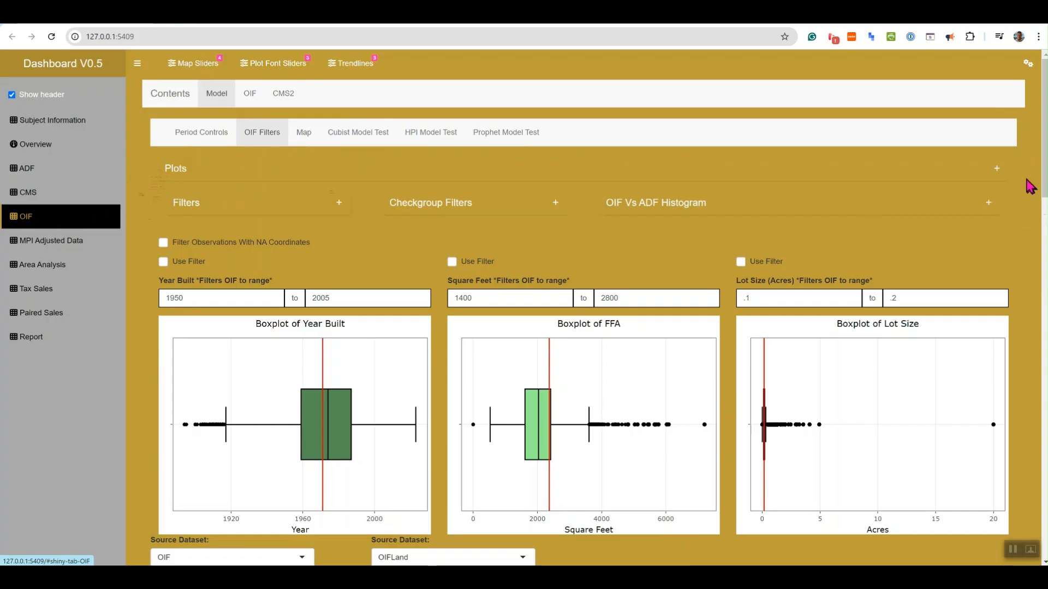
left_click(997, 169)
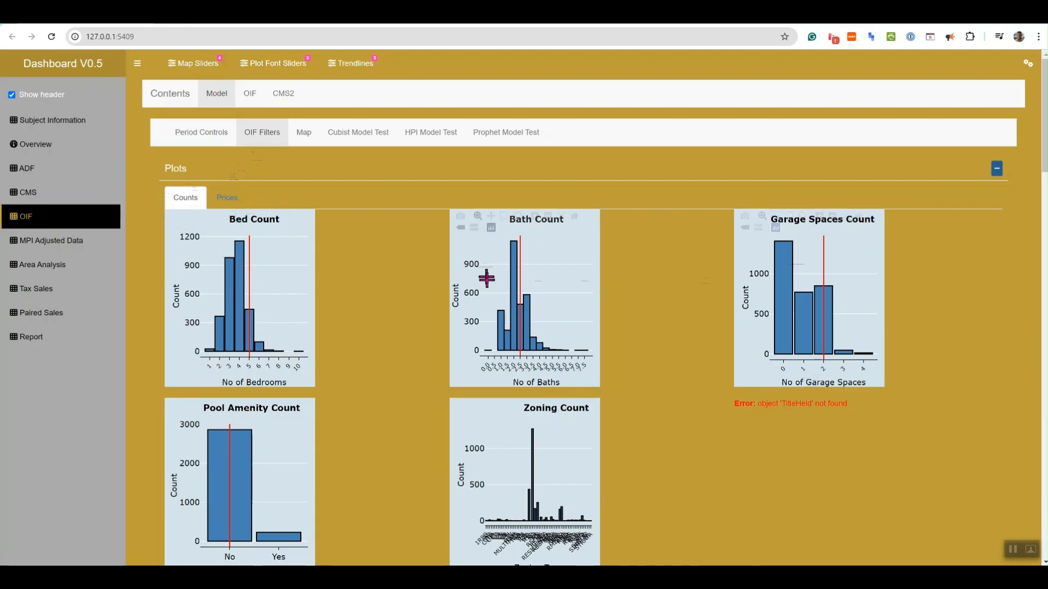
Show the OIF sales map and hide its Heatmap layer.
left_click(306, 135)
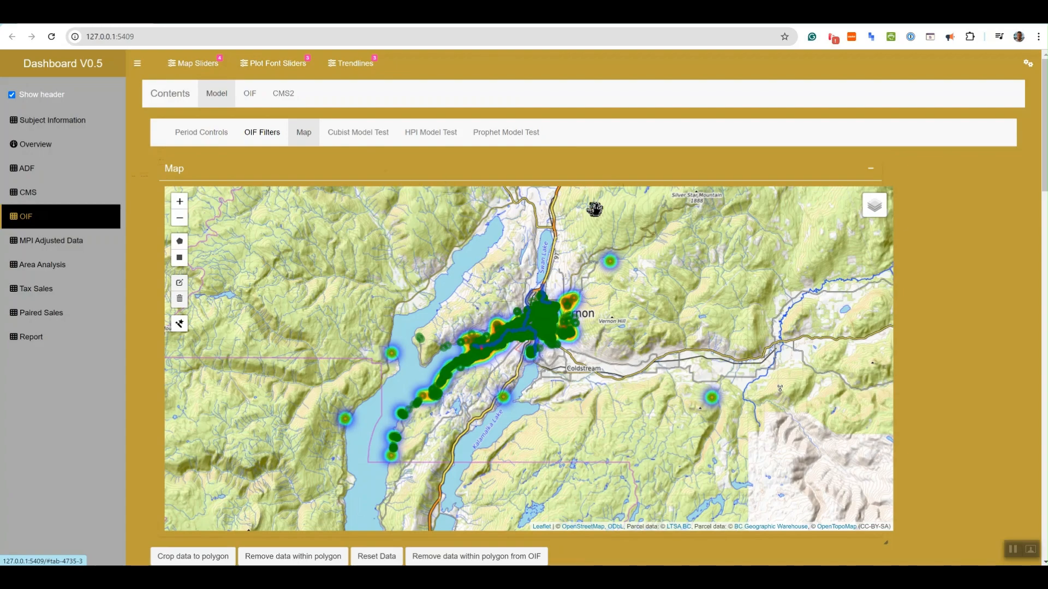
mouse_move(872, 198)
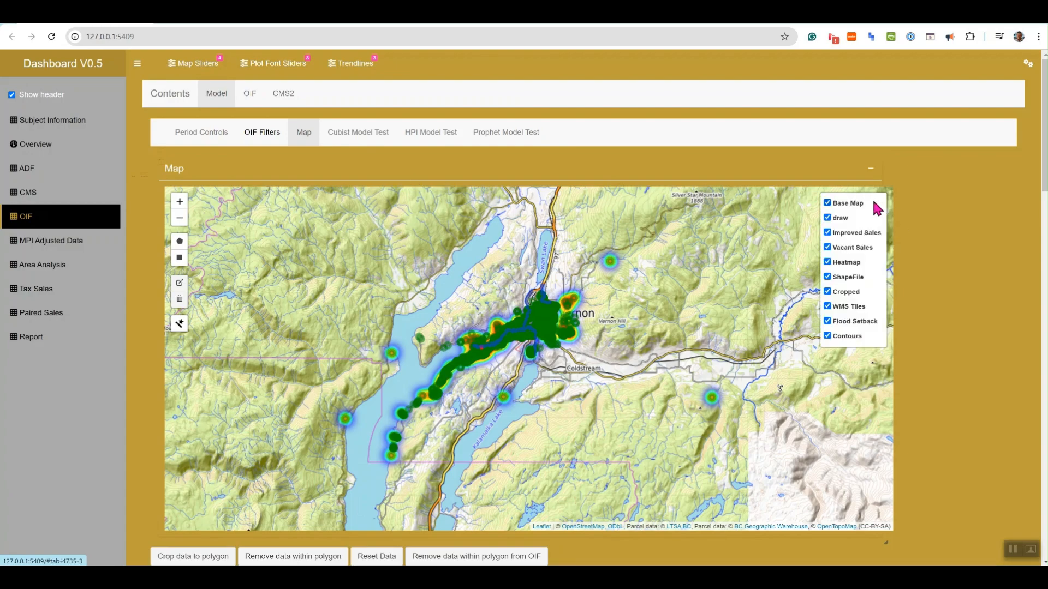
left_click(830, 263)
Examine the flood setback along the Vernon creeks, the surrounding sales points and the parcels near 24 Avenue.
scroll(516, 361, "up", 4)
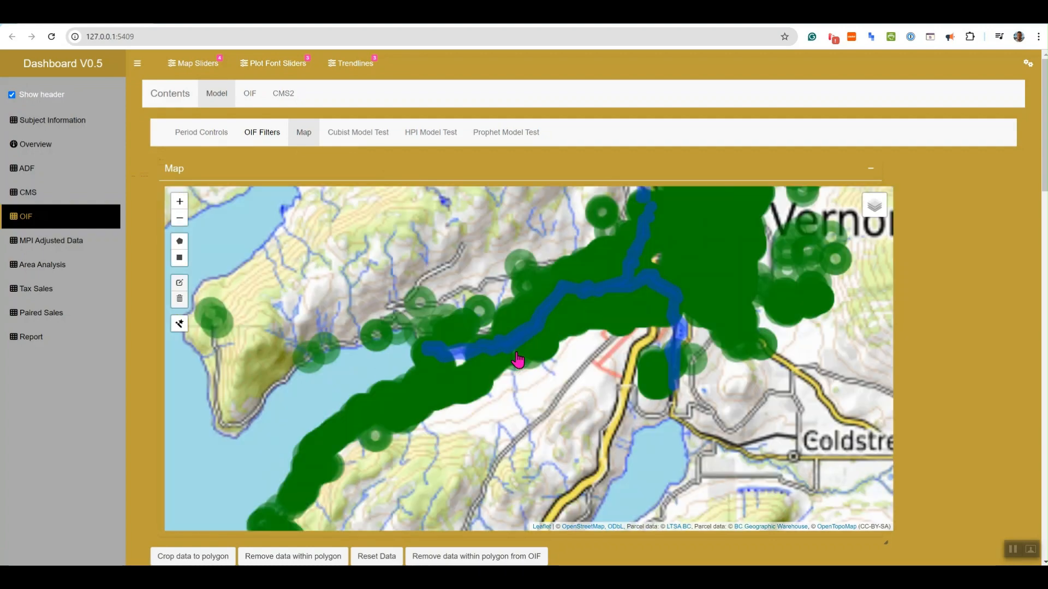
scroll(516, 360, "up", 2)
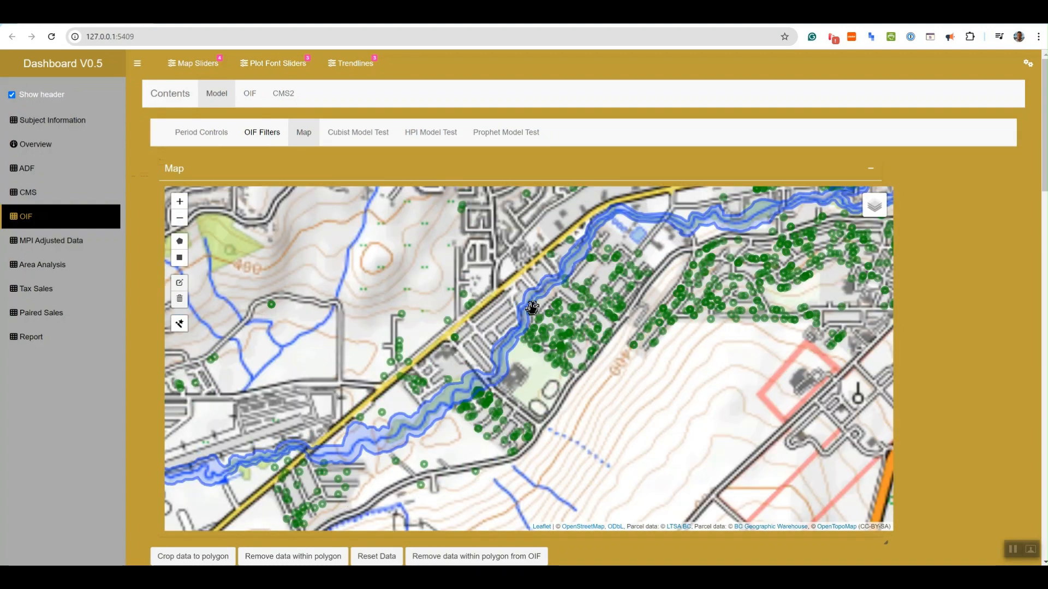
scroll(401, 351, "down", 3)
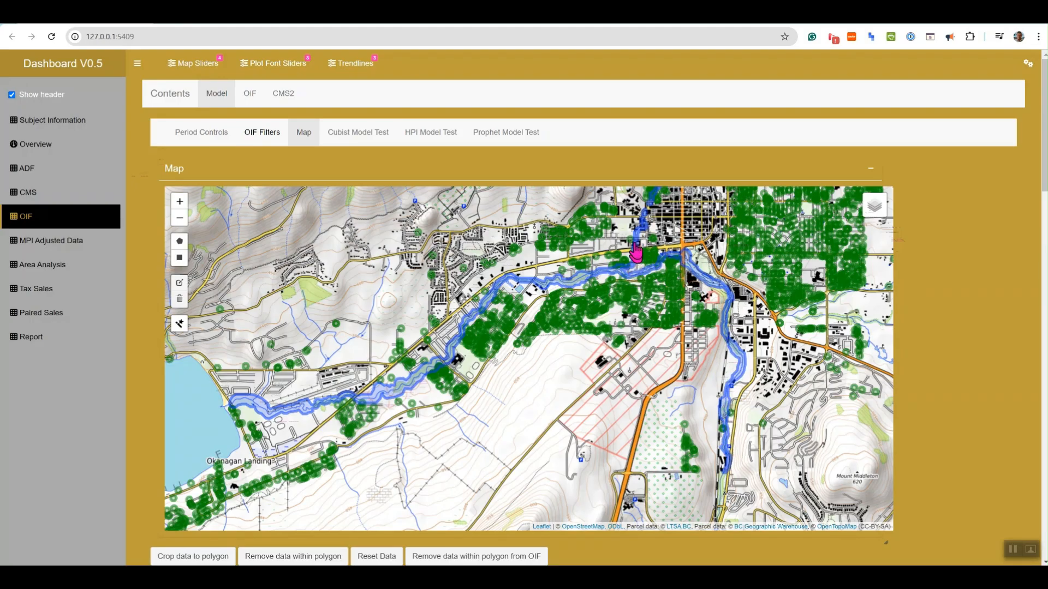
scroll(587, 289, "up", 2)
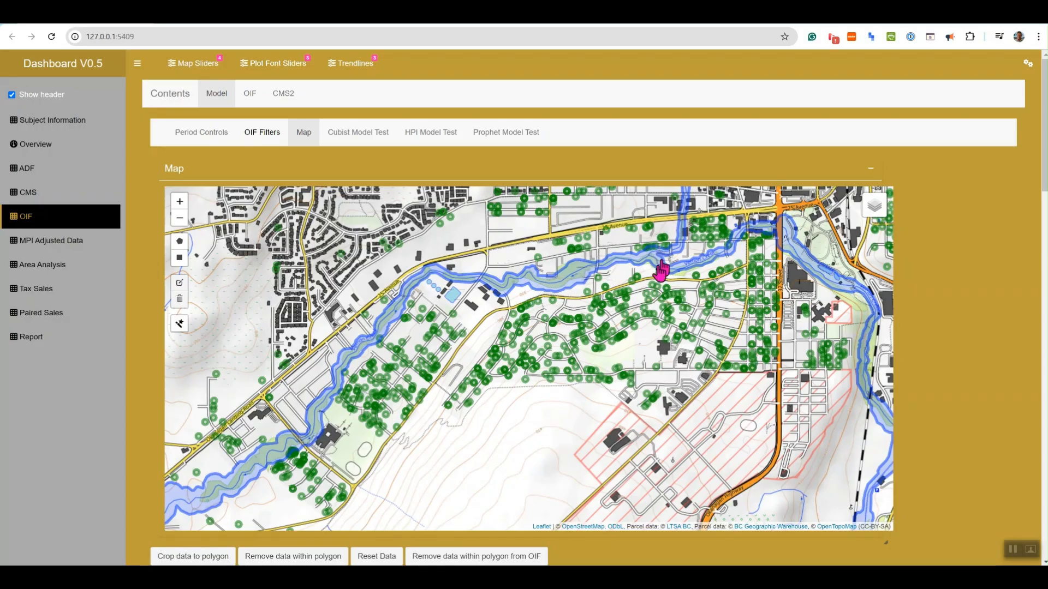
left_click_drag(640, 268, 538, 401)
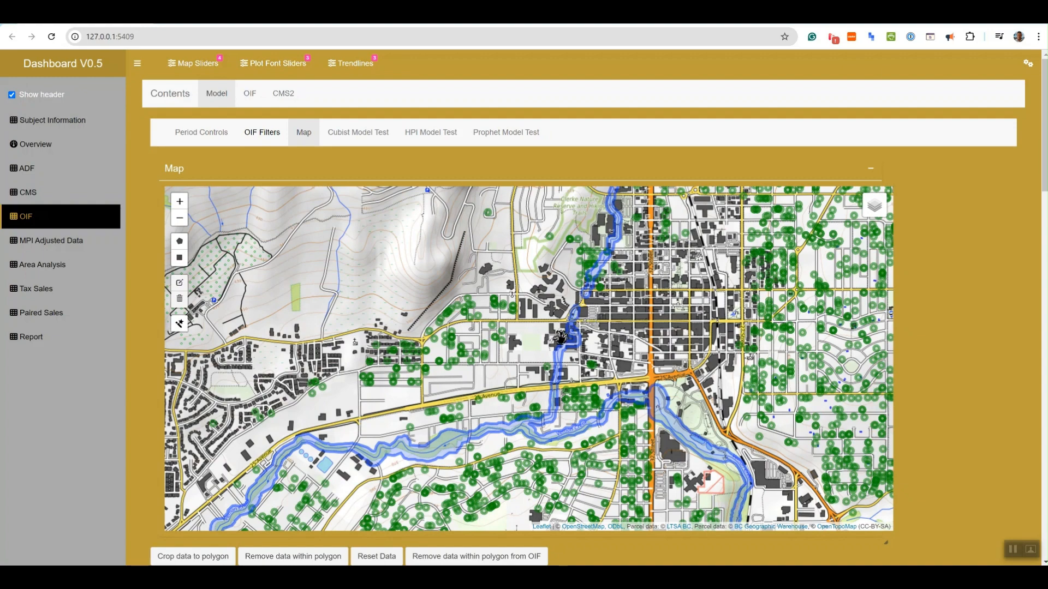
left_click_drag(561, 337, 633, 242)
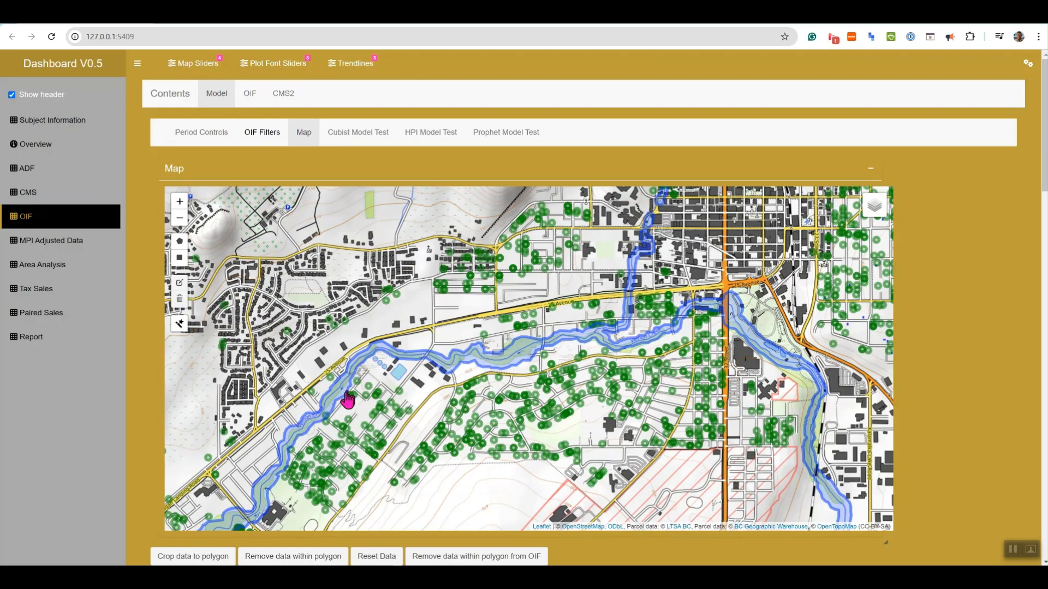
scroll(568, 347, "up", 2)
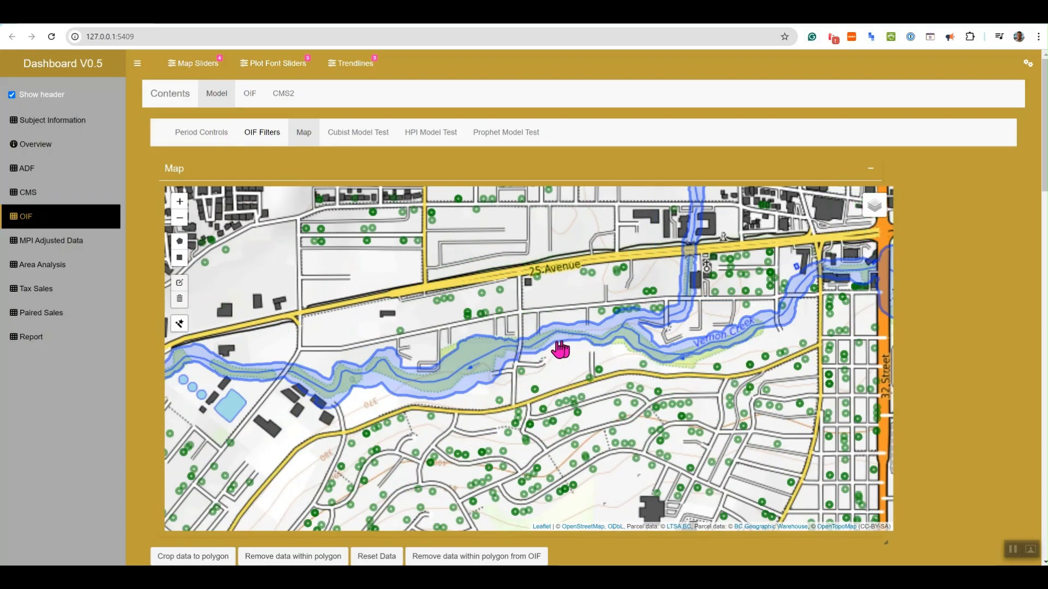
scroll(633, 321, "up", 5)
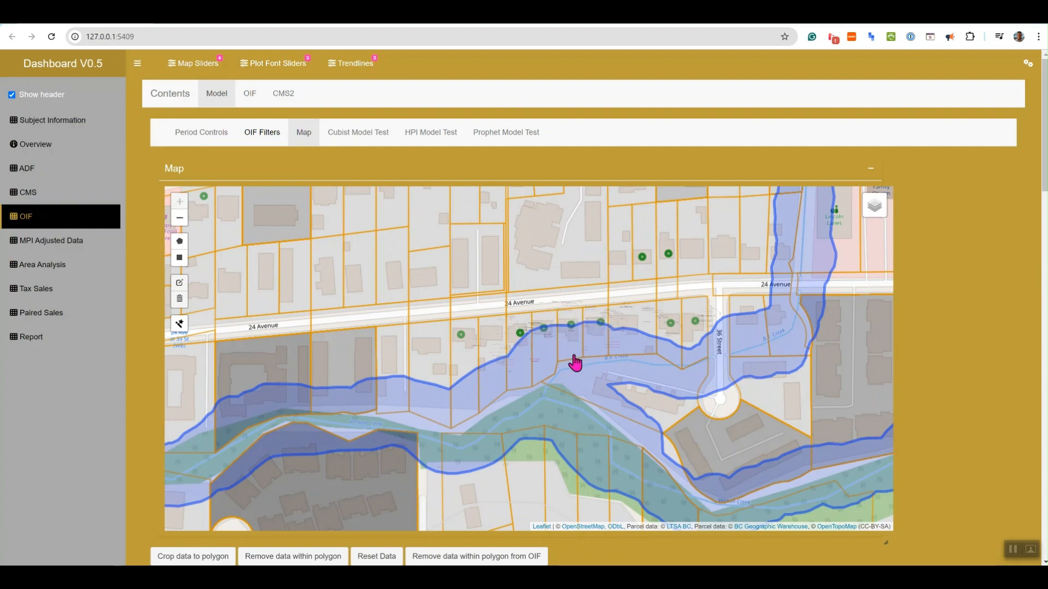
scroll(499, 398, "down", 1)
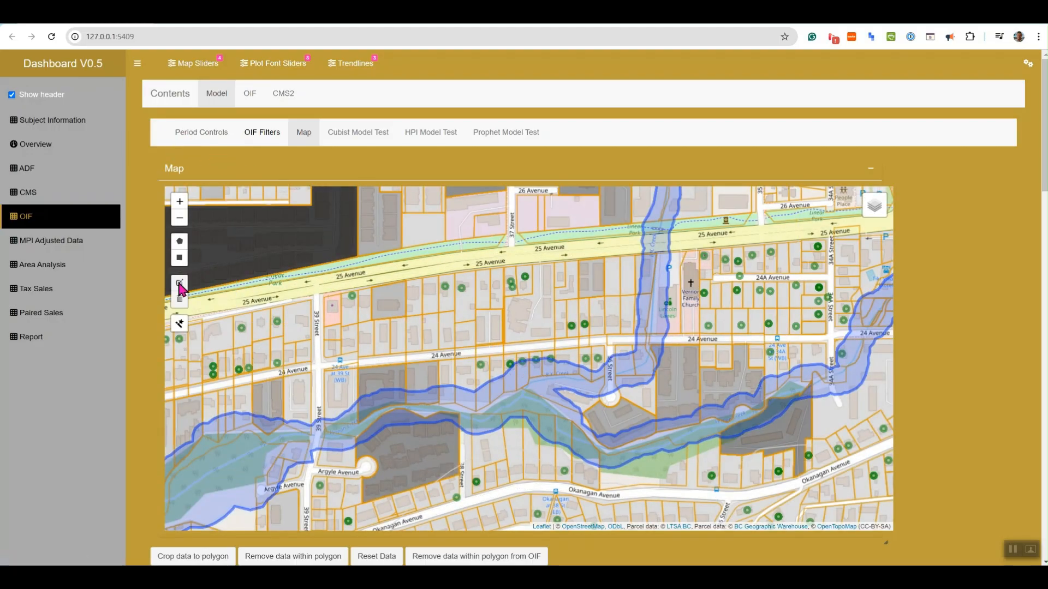
scroll(177, 282, "up", 1)
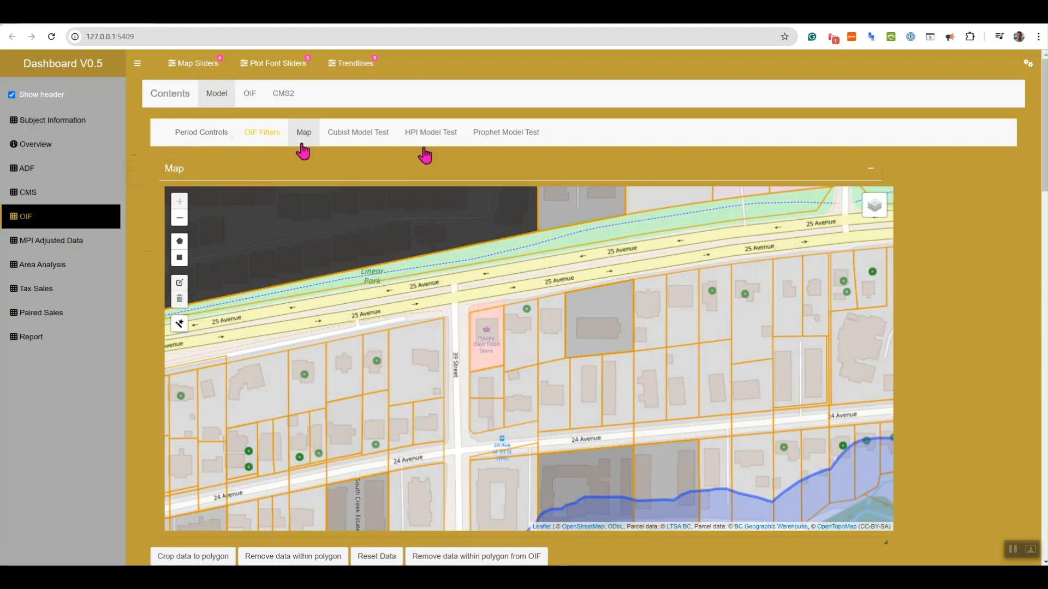
scroll(807, 332, "down", 3)
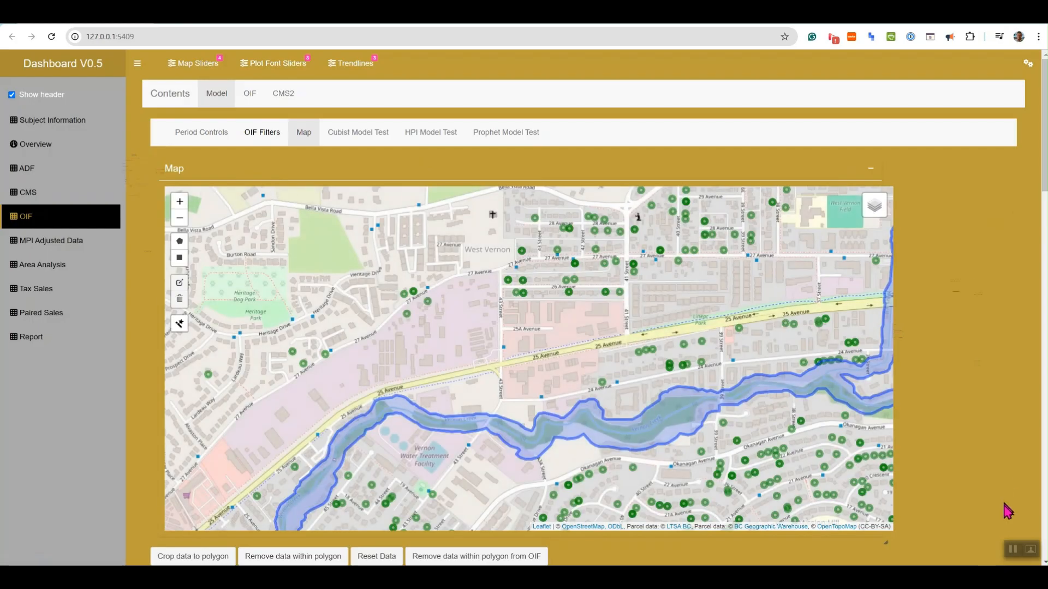
Review the Sales Over Time plot under the OIF period controls and inspect the details of the sale near 4M.
scroll(921, 241, "down", 10)
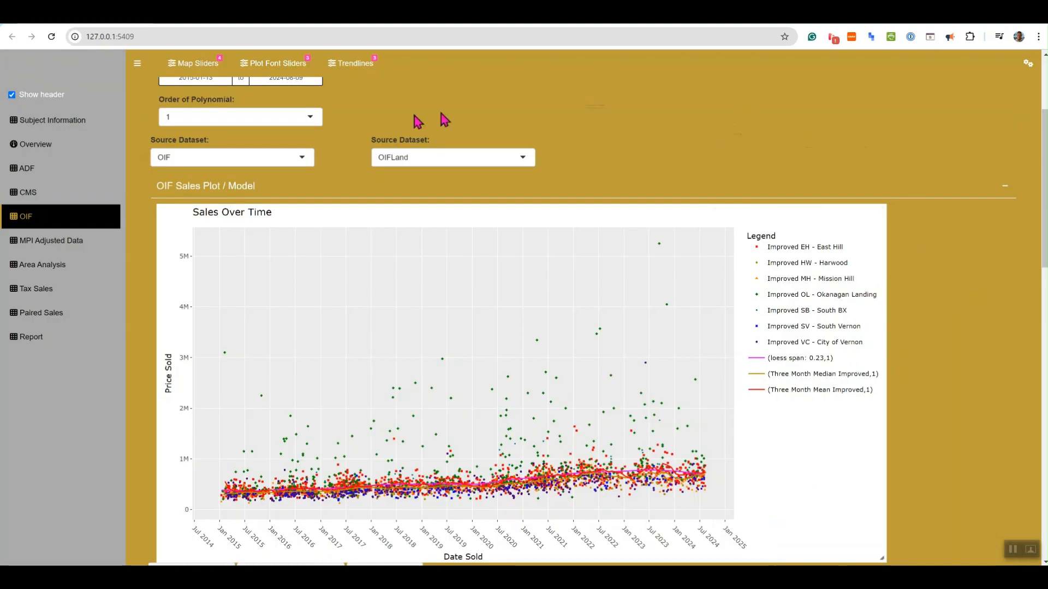
scroll(136, 231, "down", 2)
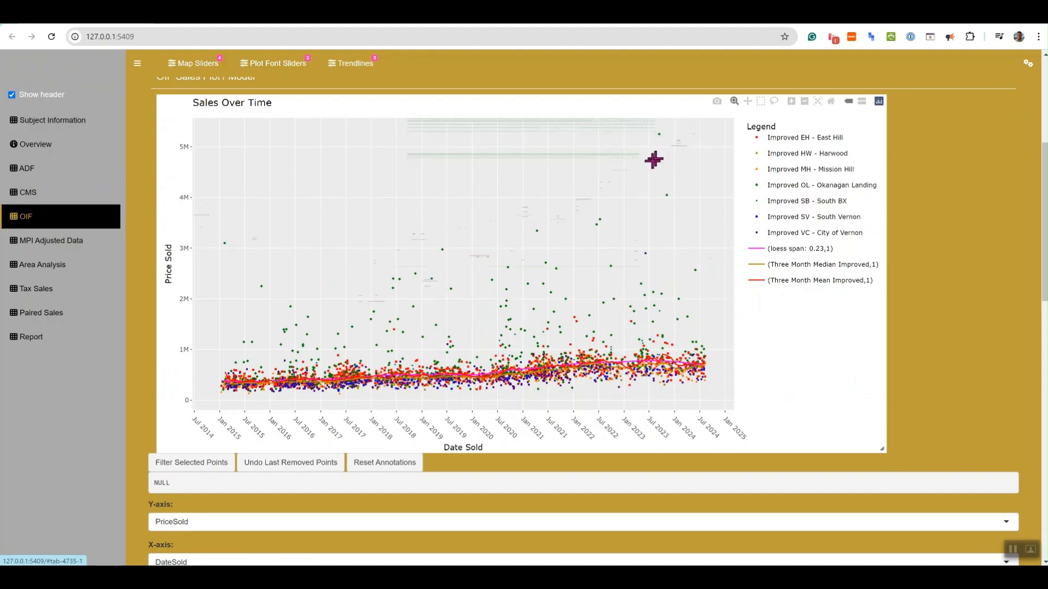
mouse_move(671, 205)
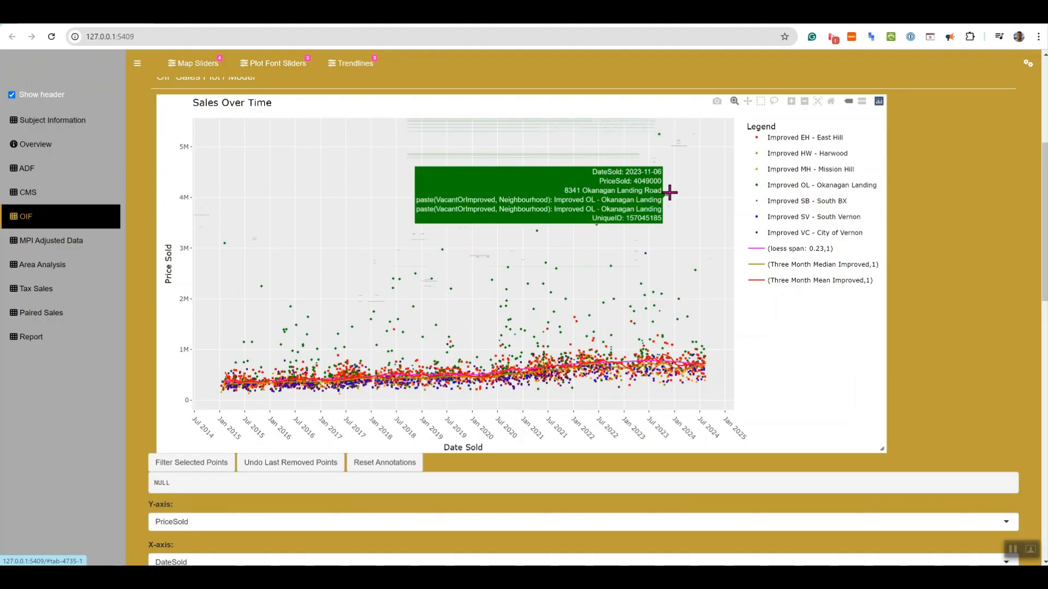
scroll(685, 210, "up", 5)
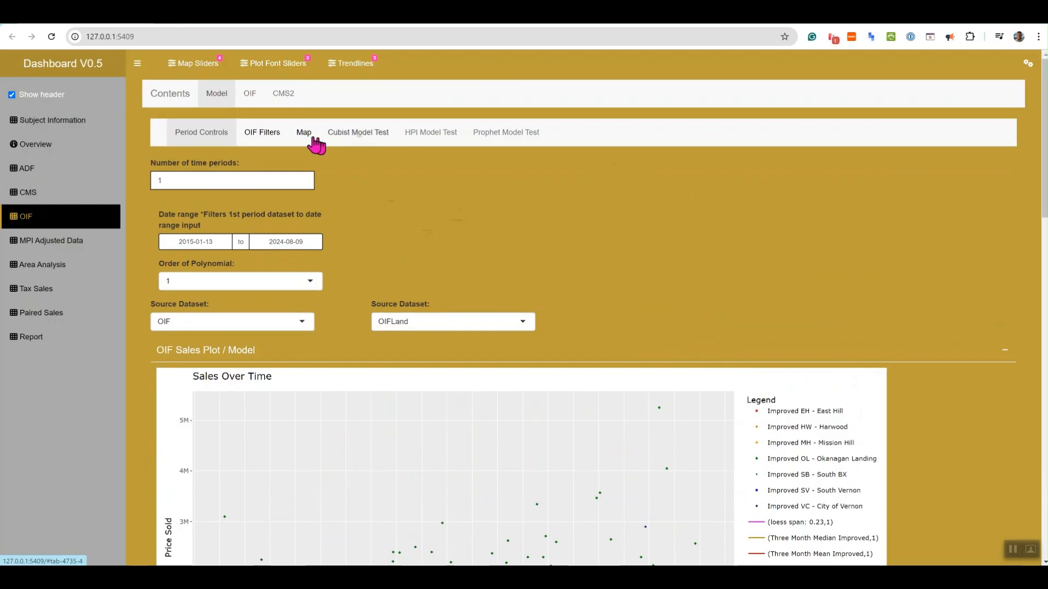
Return to the OIF filters and collapse the Plots section.
left_click(273, 138)
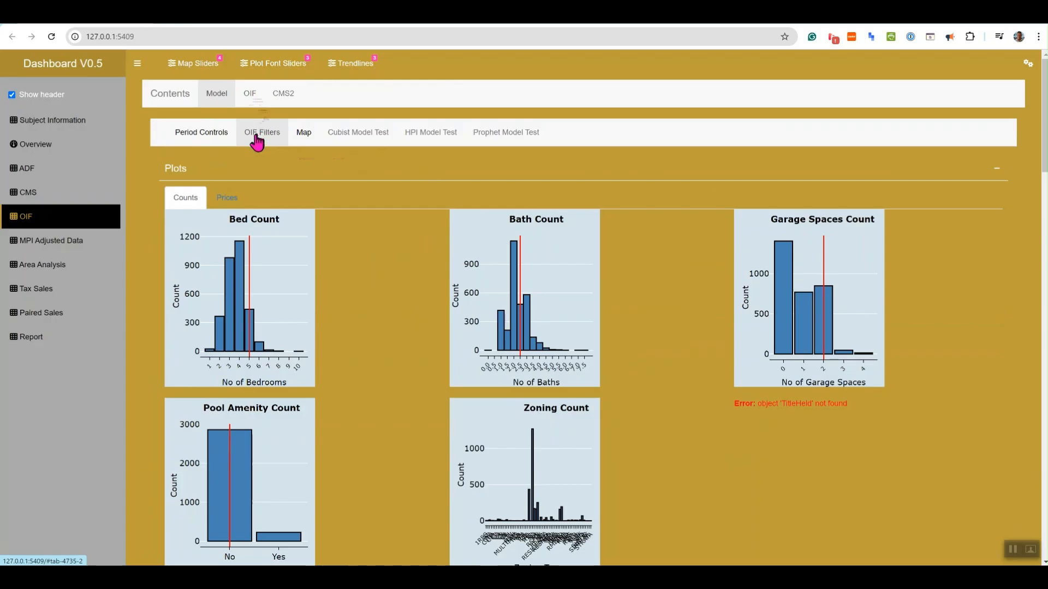
left_click(995, 172)
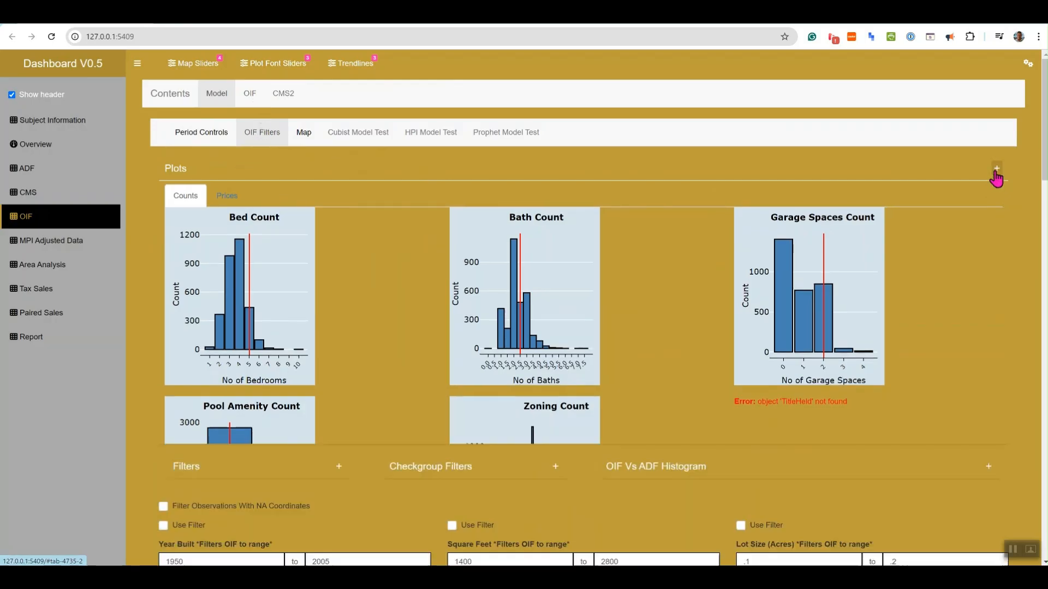
Enable the Water Influence filter in the Checkgroup Filters after reviewing its selected options, and collapse that section.
left_click(557, 205)
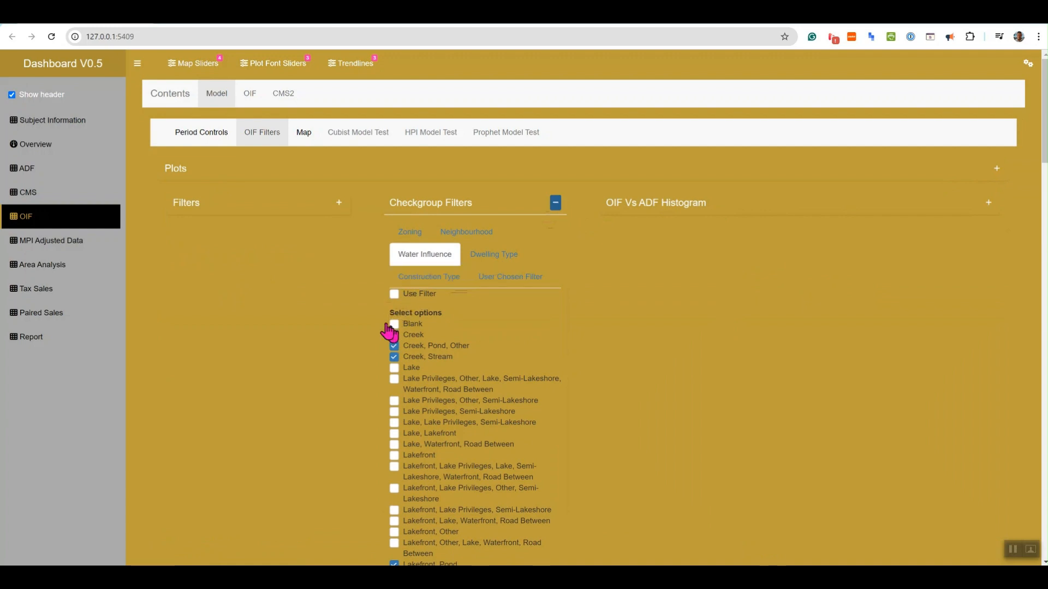
left_click(393, 334)
scroll(388, 331, "down", 3)
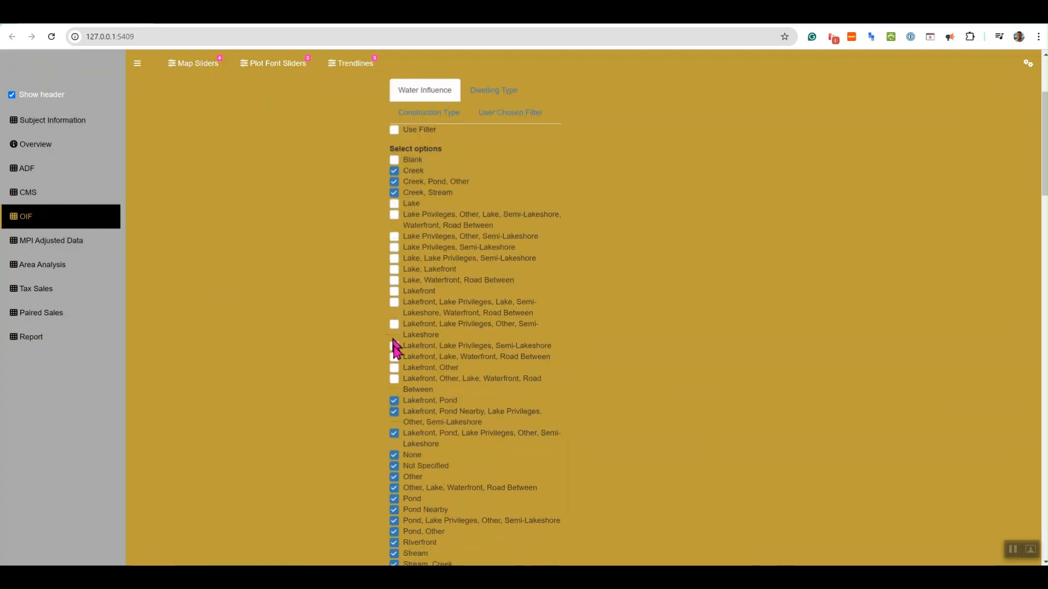
scroll(459, 288, "down", 3)
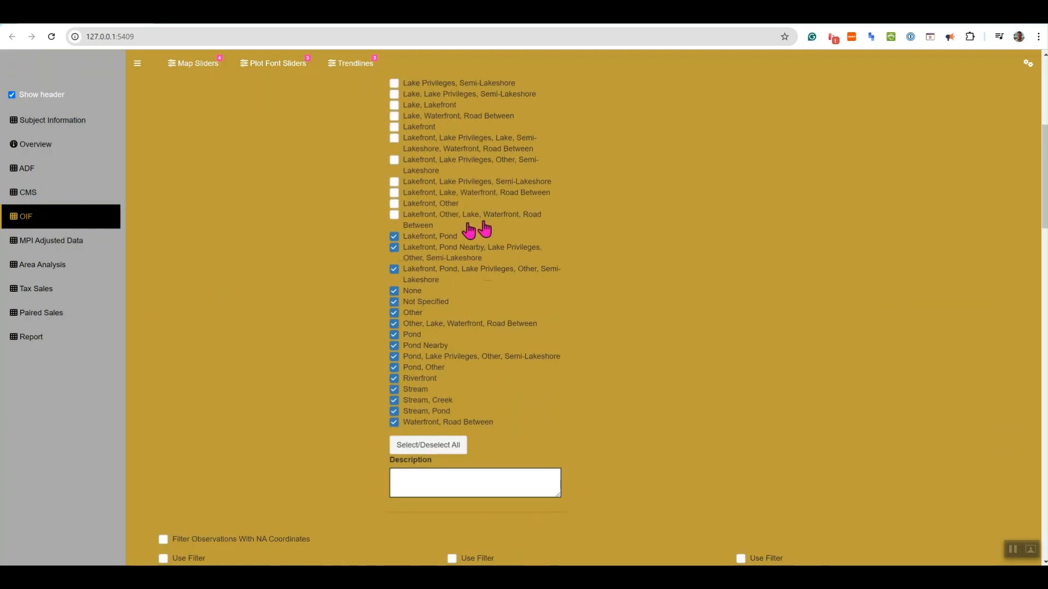
scroll(475, 227, "up", 2)
scroll(494, 308, "up", 1)
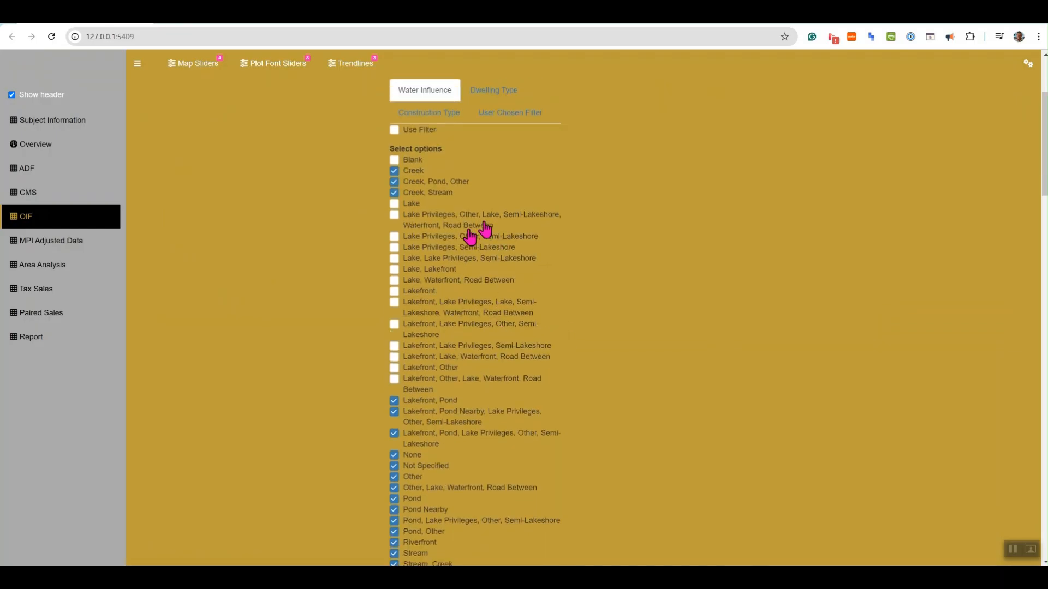
scroll(416, 356, "up", 1)
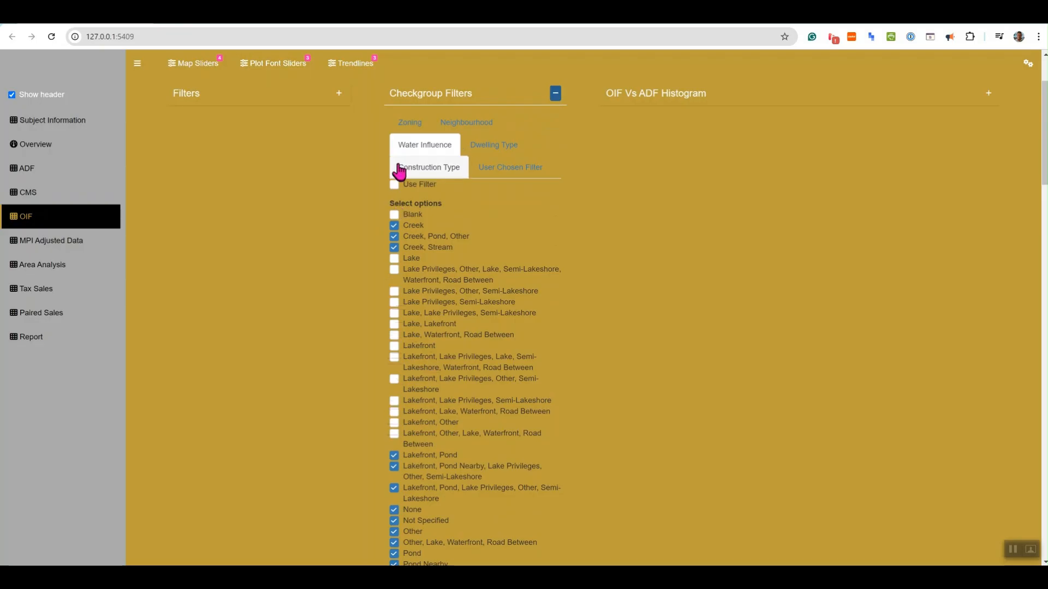
scroll(393, 186, "up", 1)
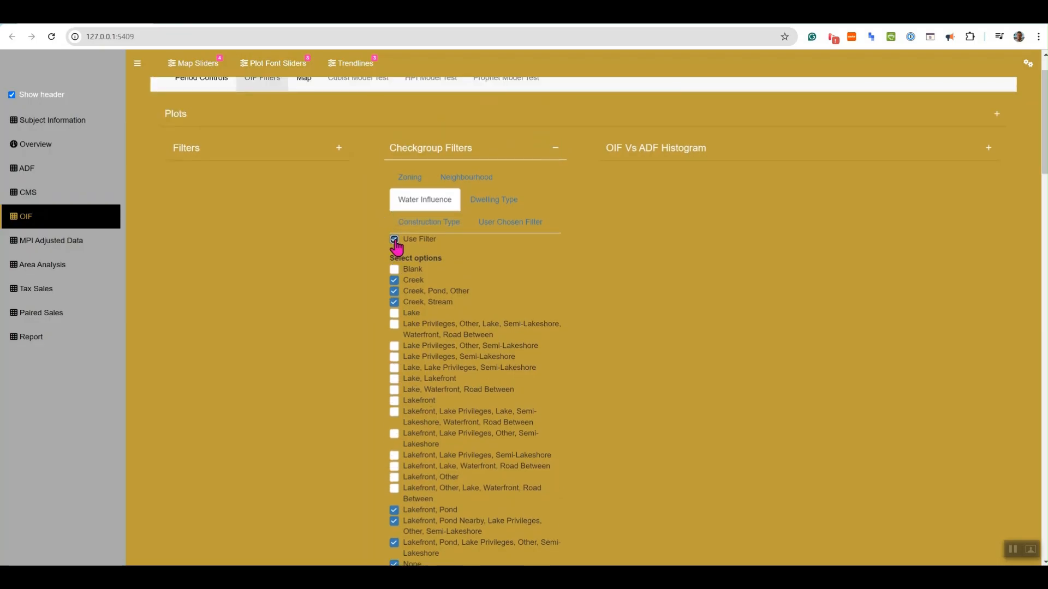
scroll(397, 247, "up", 1)
left_click(555, 202)
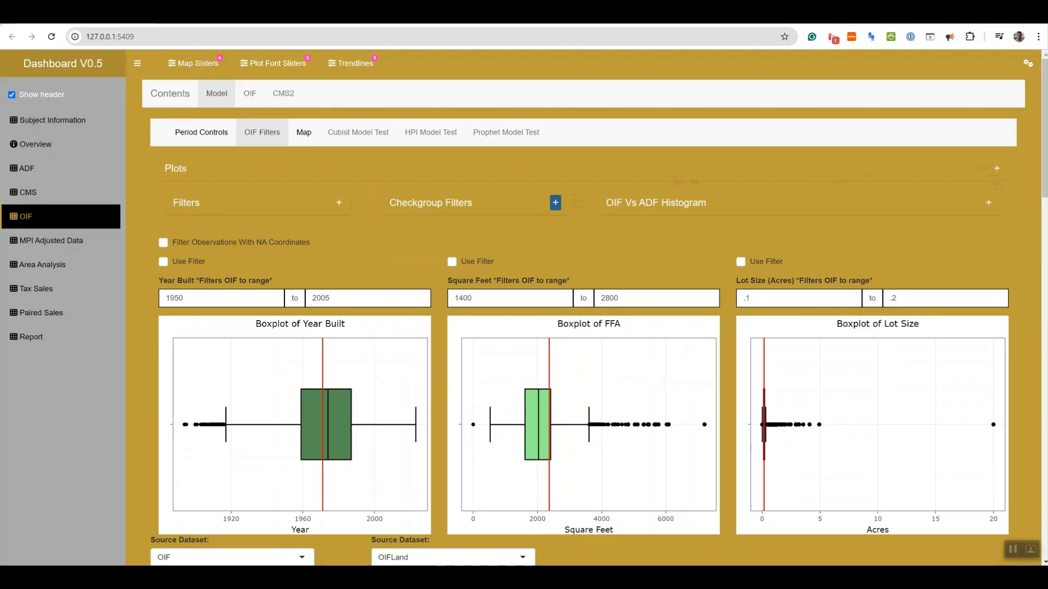
Apply the Water Influence filter to the OIF data and inspect the highest-priced sales on the Sales Over Time plot.
left_click(1028, 64)
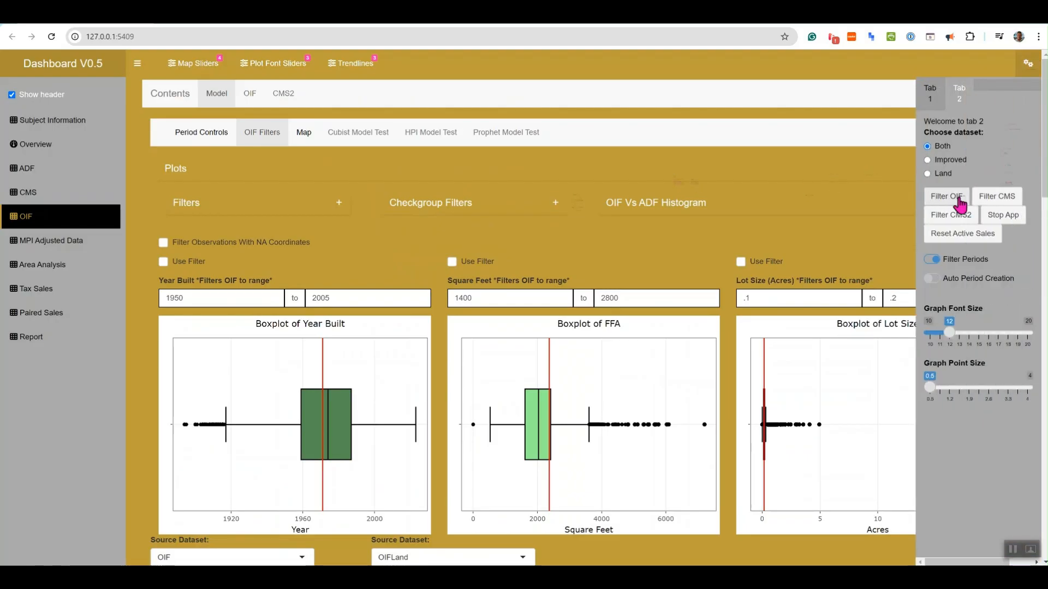
left_click(1027, 64)
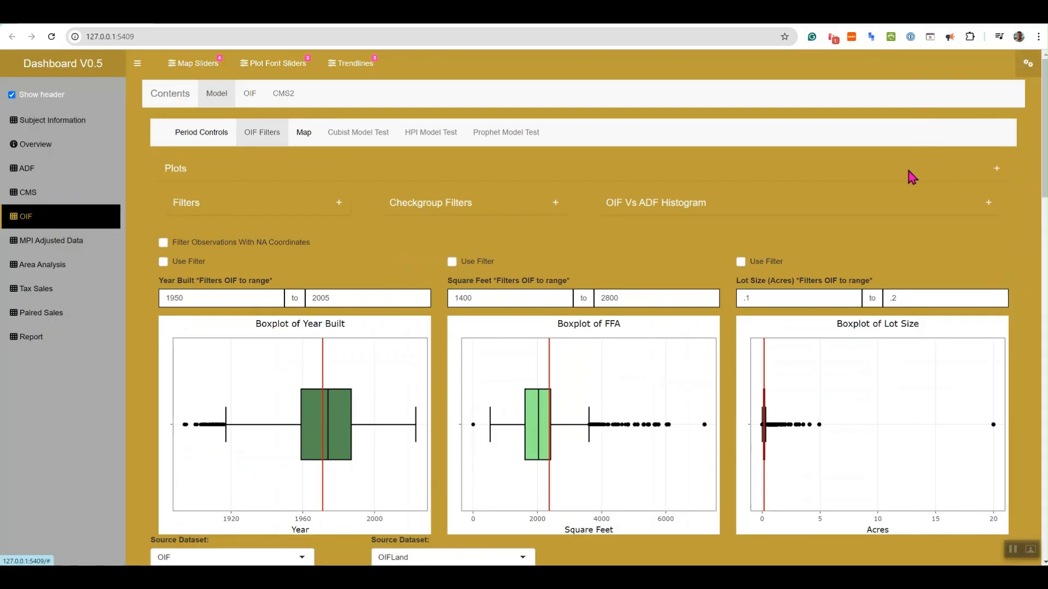
scroll(916, 176, "down", 3)
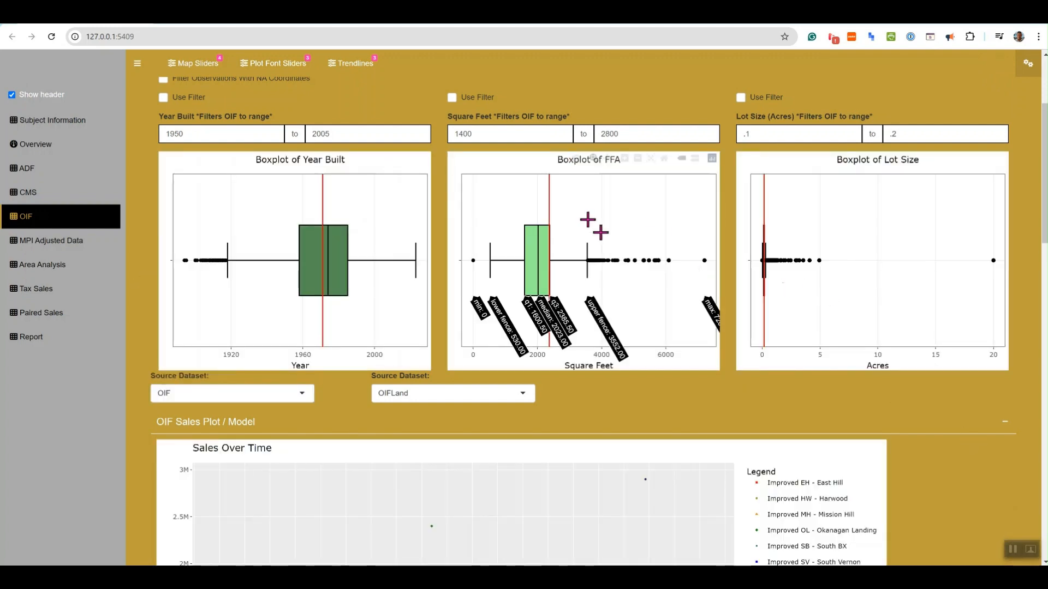
scroll(346, 233, "down", 6)
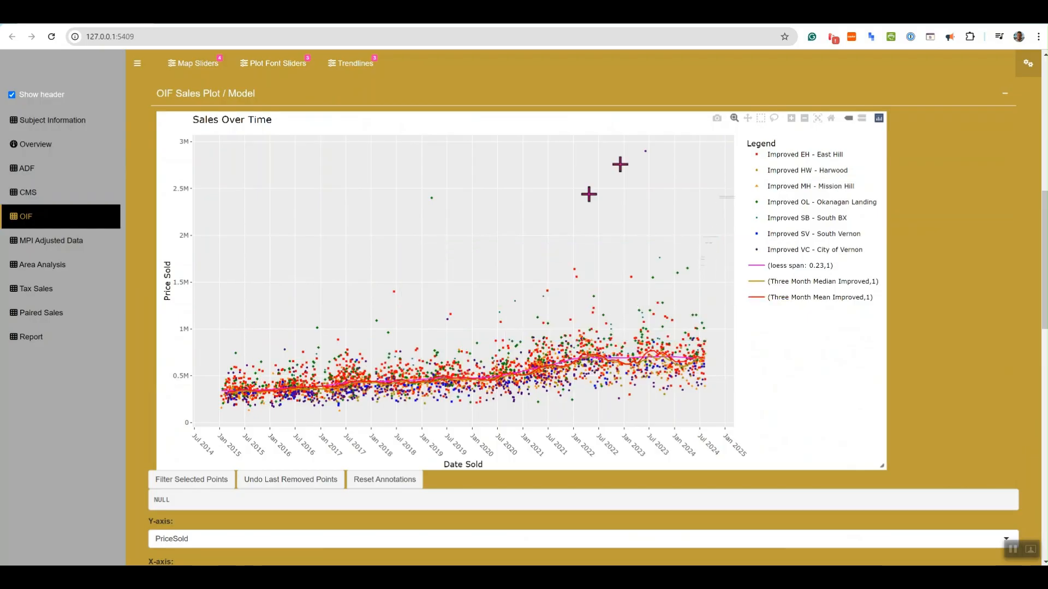
mouse_move(648, 153)
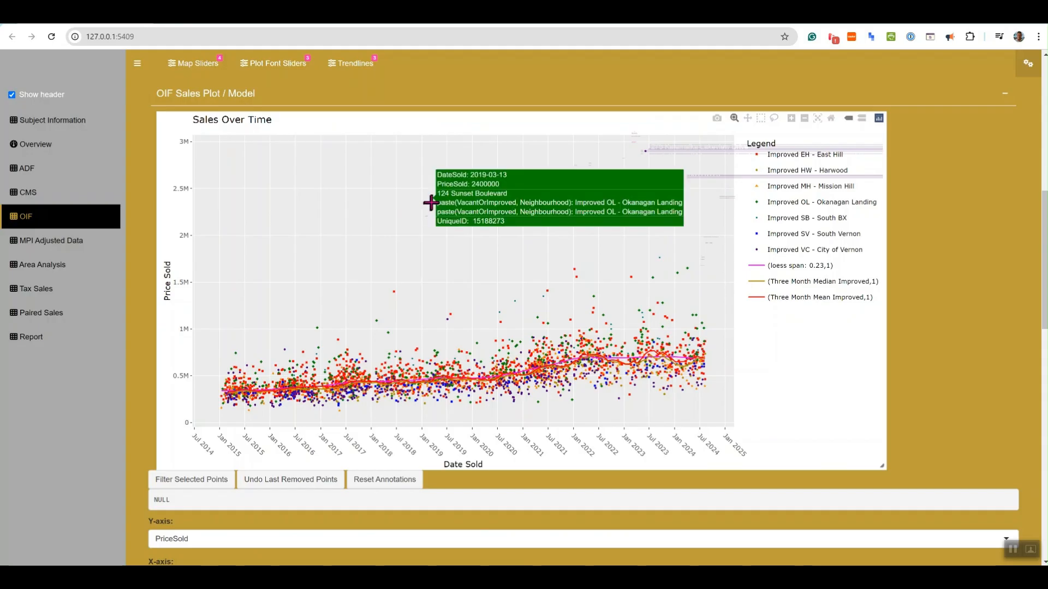
Enable the Year Built, Square Feet and Lot Size range filters and apply them to the OIF data.
scroll(709, 229, "up", 10)
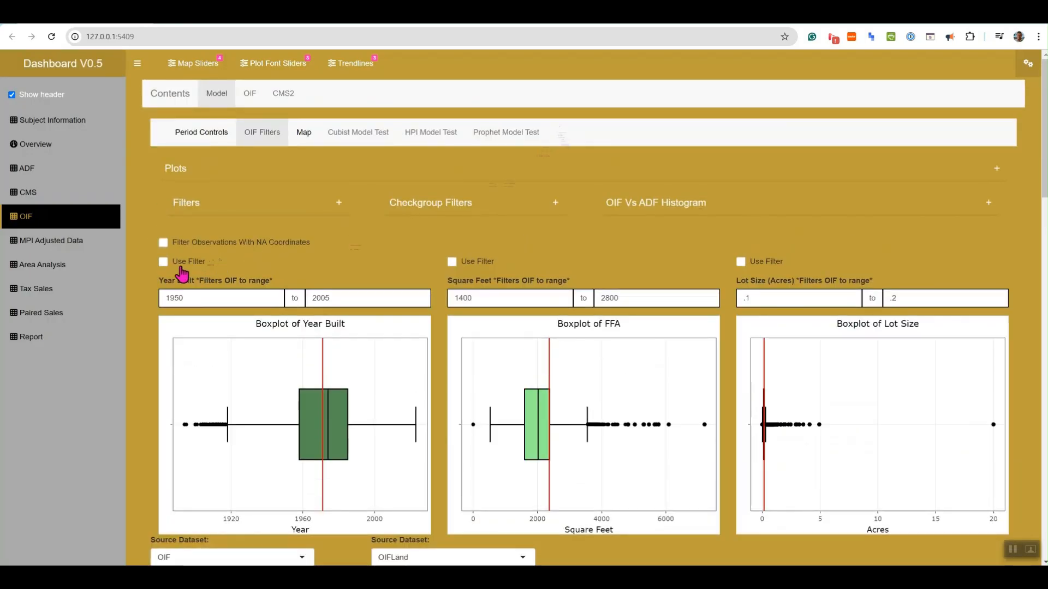
left_click(164, 262)
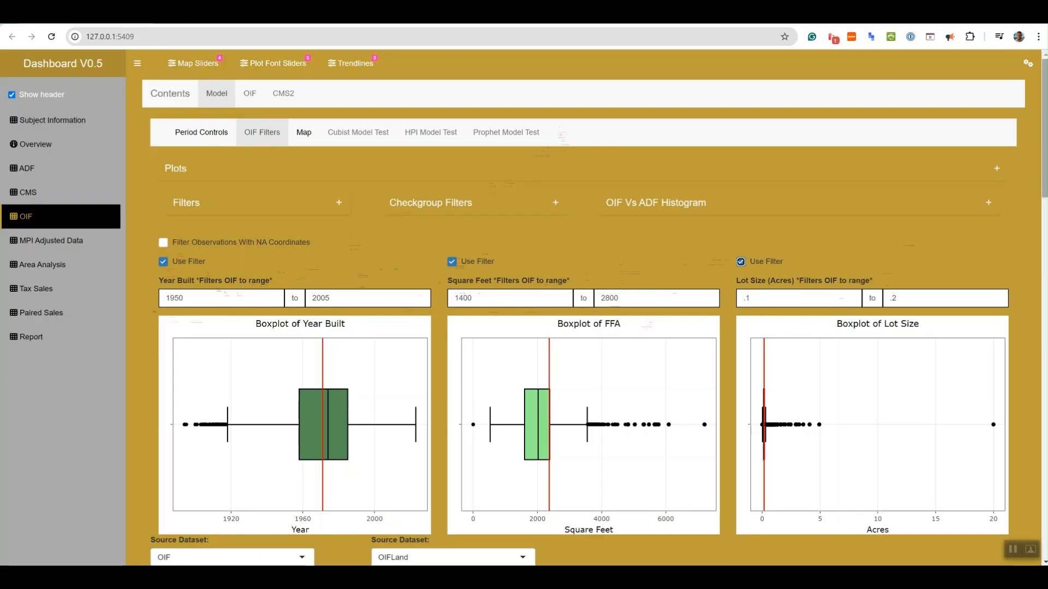
left_click(1028, 64)
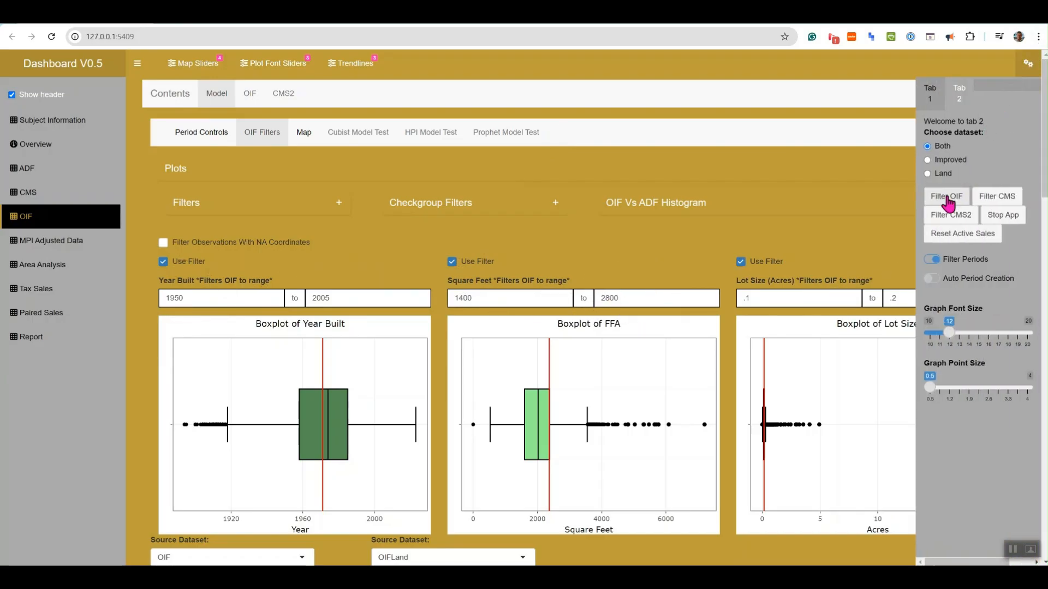
left_click(1033, 67)
Review the filtered Sales Over Time plot and inspect individual sales, including the highest-priced Okanagan Landing point.
scroll(886, 159, "down", 8)
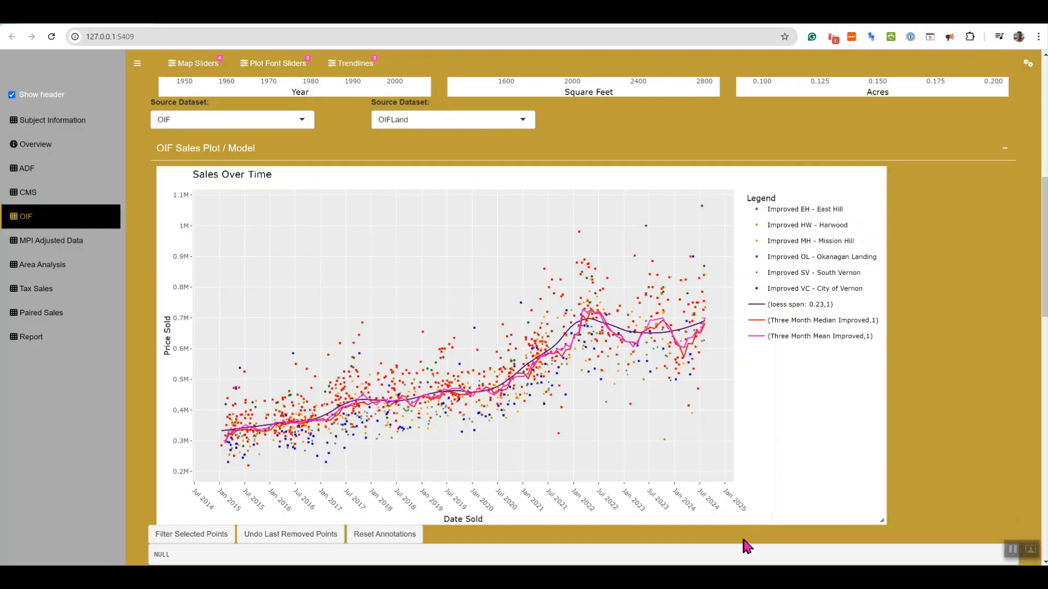
mouse_move(299, 348)
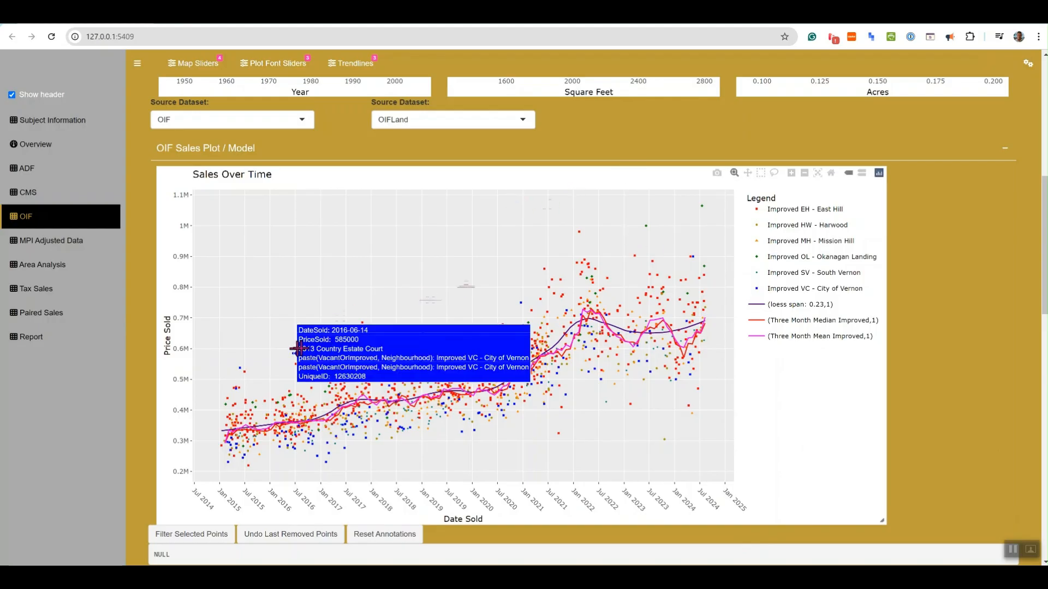
mouse_move(699, 199)
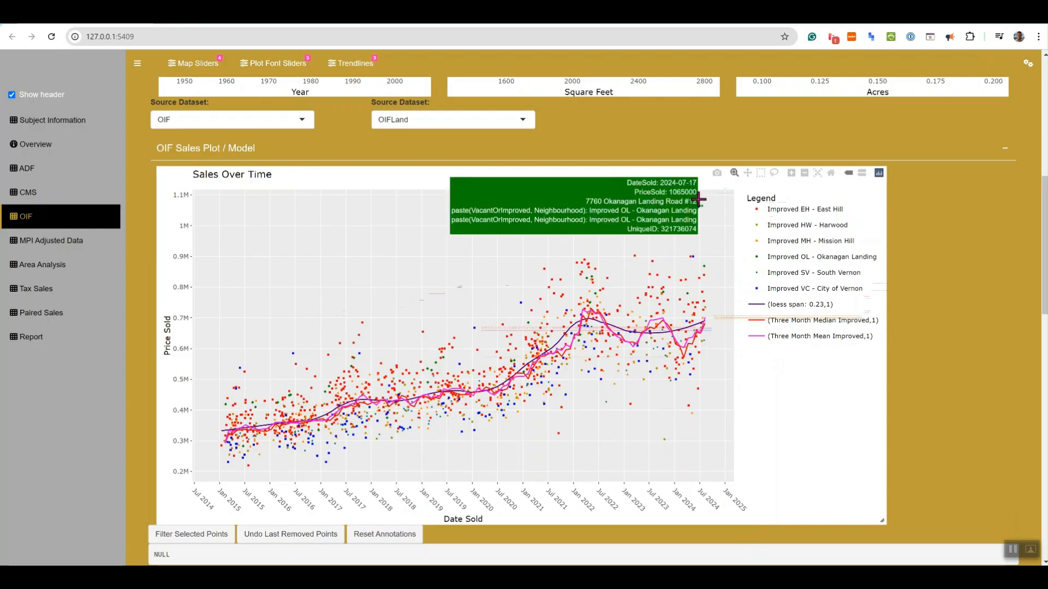
scroll(677, 262, "down", 2)
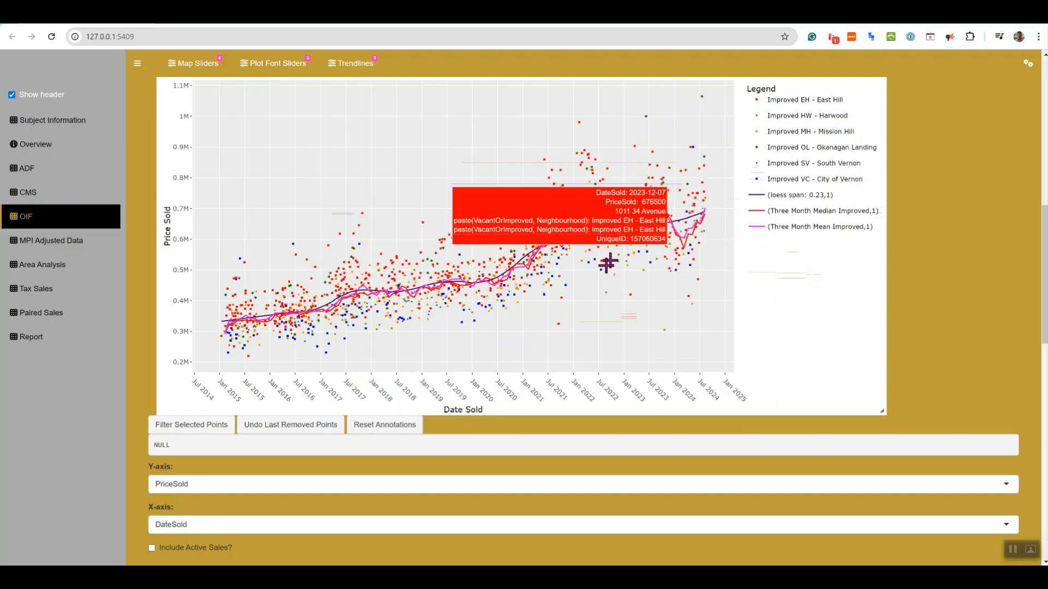
scroll(628, 278, "down", 3)
scroll(653, 299, "up", 4)
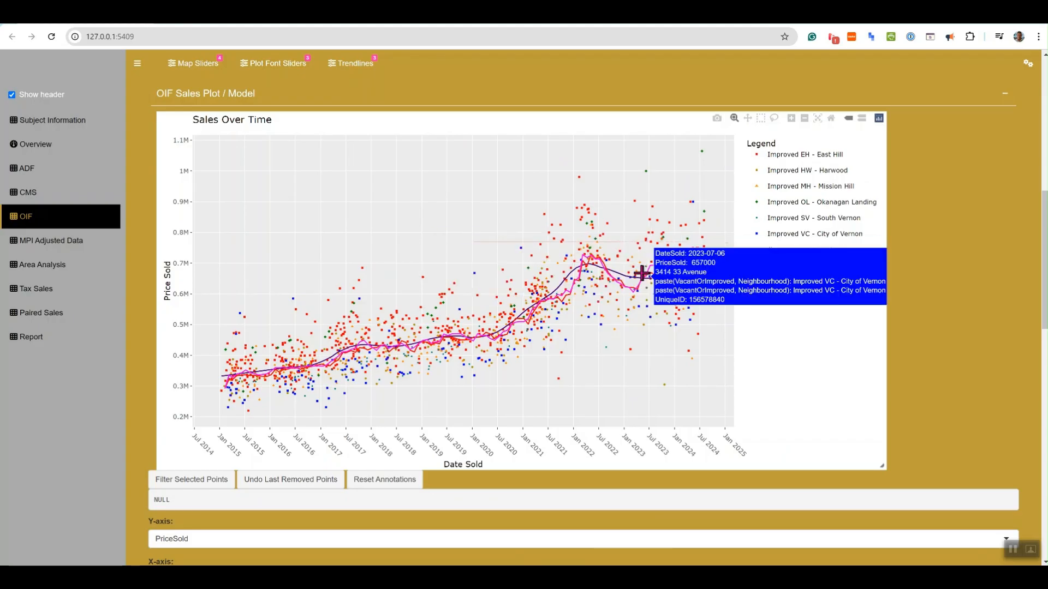
Set the span of the loess smooth trendline for improved sales to 0.21.
scroll(543, 328, "down", 4)
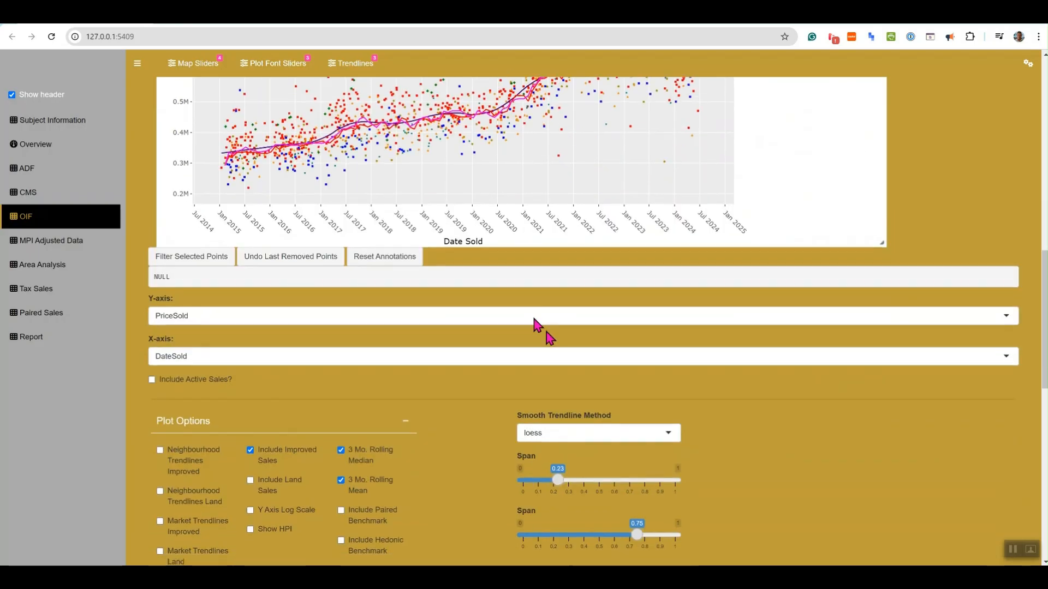
scroll(546, 331, "down", 3)
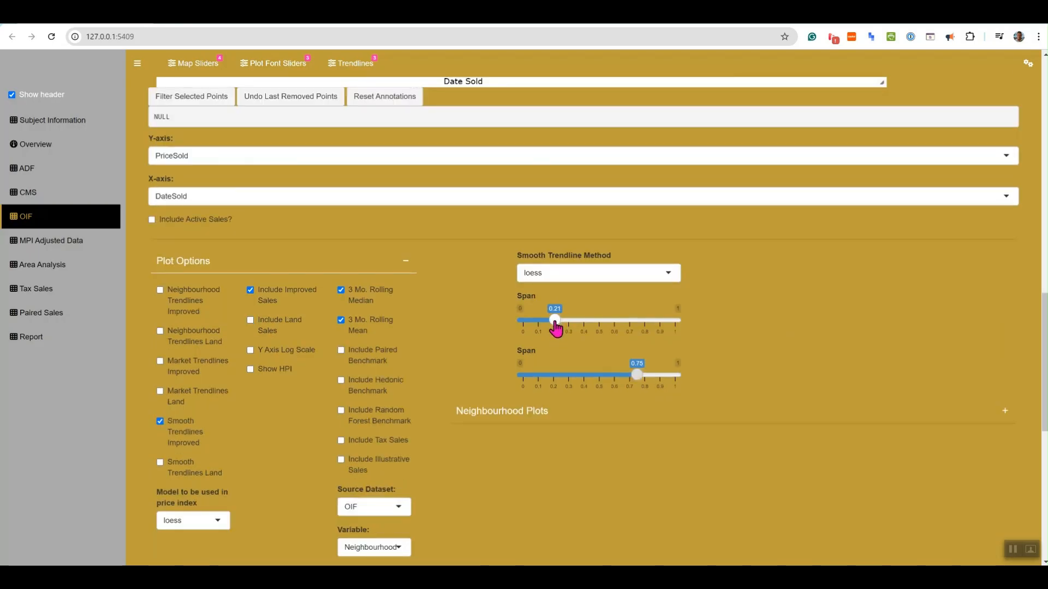
scroll(532, 297, "up", 6)
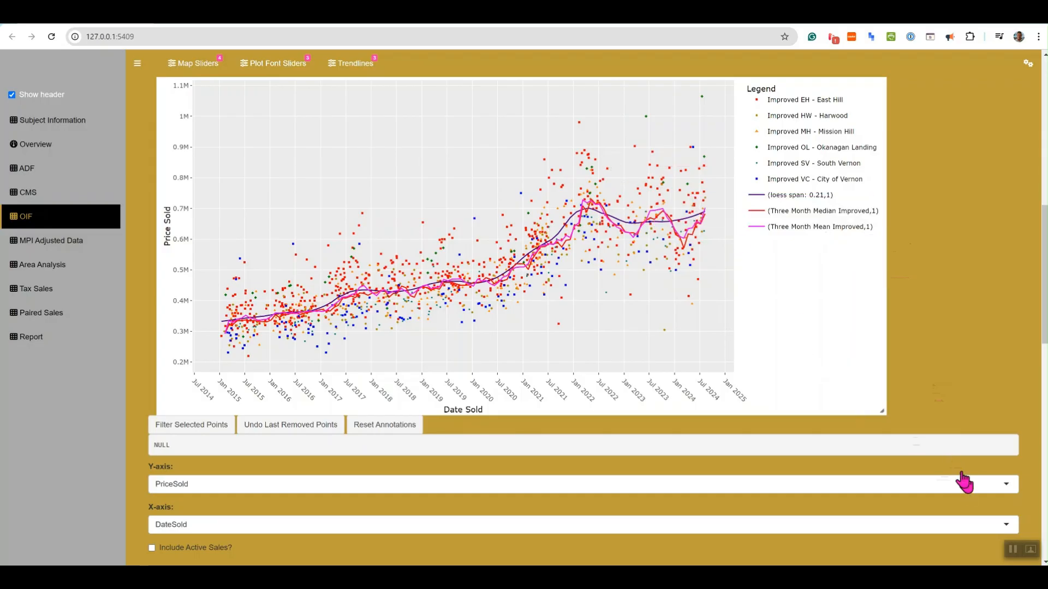
Examine the loess, three-month median and three-month mean trendlines against the sales around the 2022 peak and up to mid-2024.
mouse_move(617, 173)
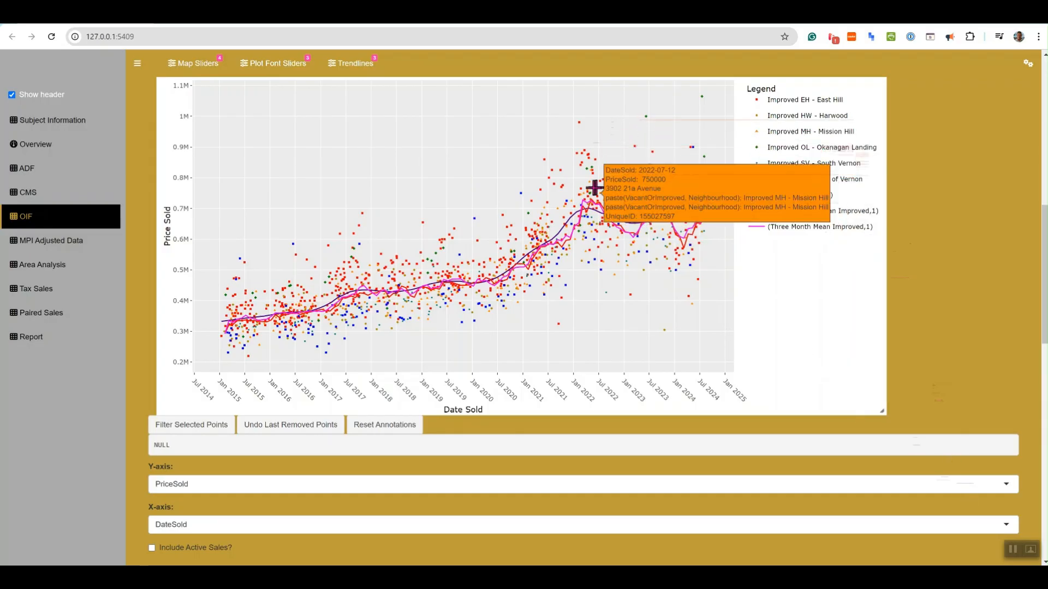
mouse_move(608, 192)
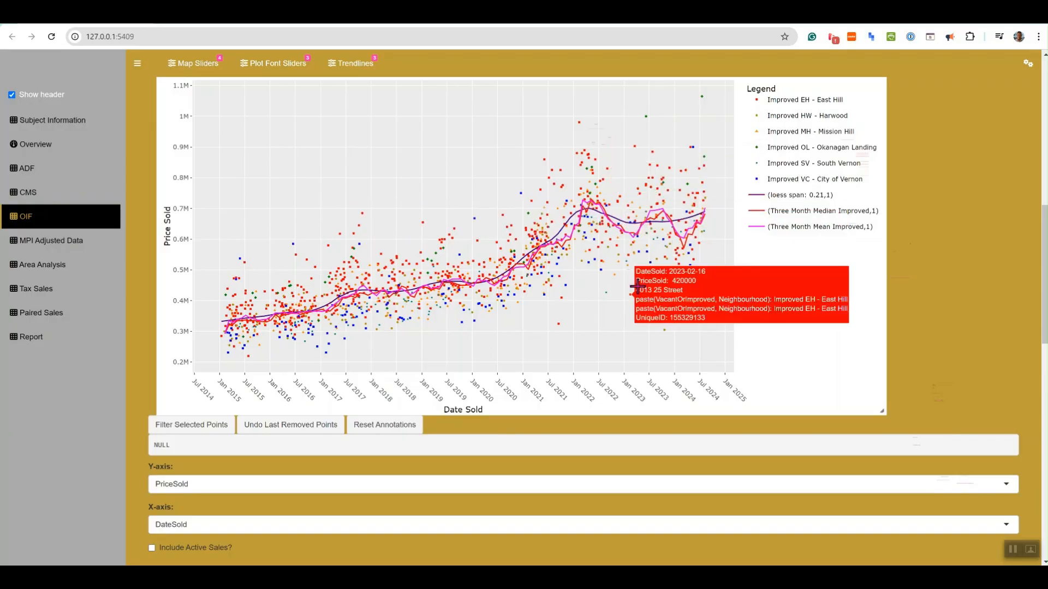
mouse_move(627, 243)
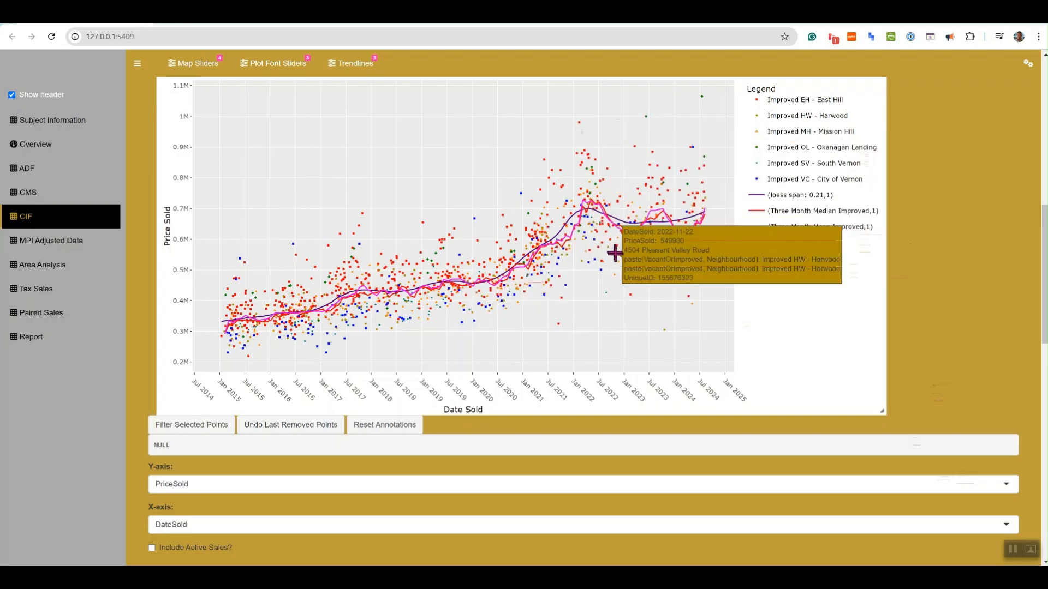
mouse_move(551, 290)
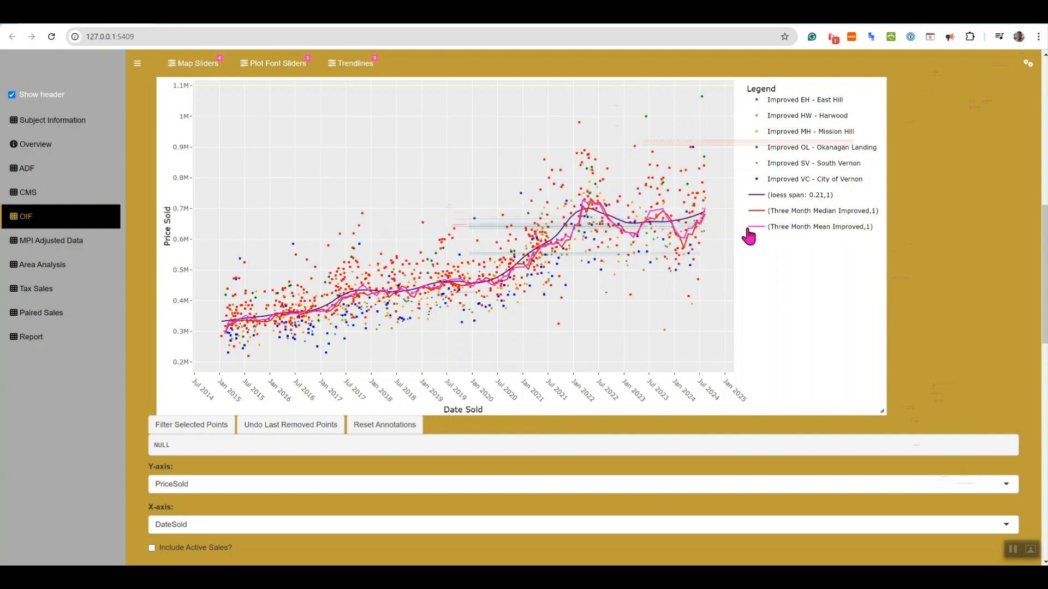
scroll(963, 131, "up", 1)
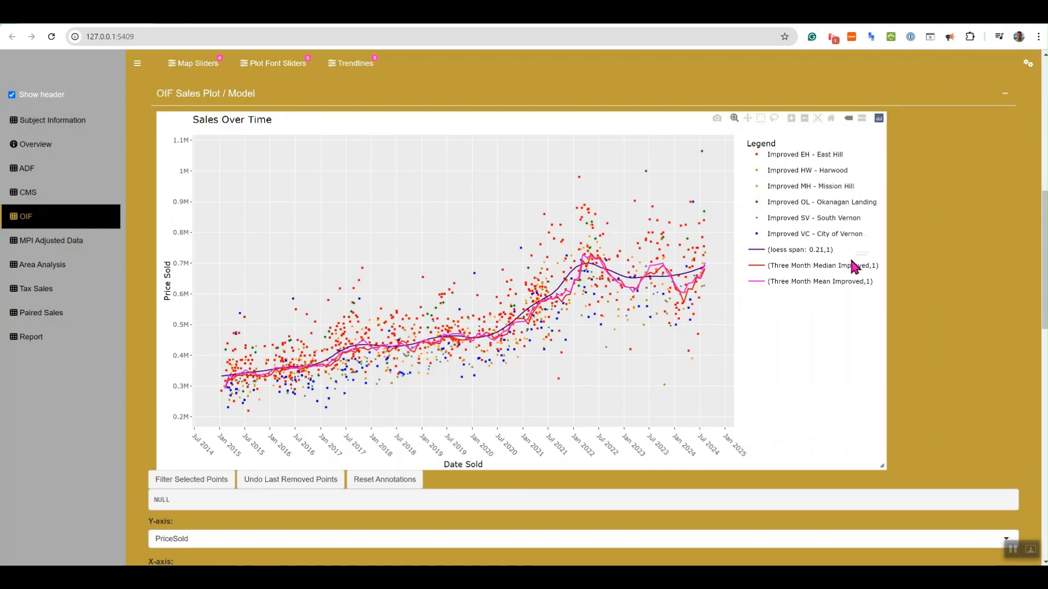
scroll(857, 265, "down", 1)
mouse_move(715, 233)
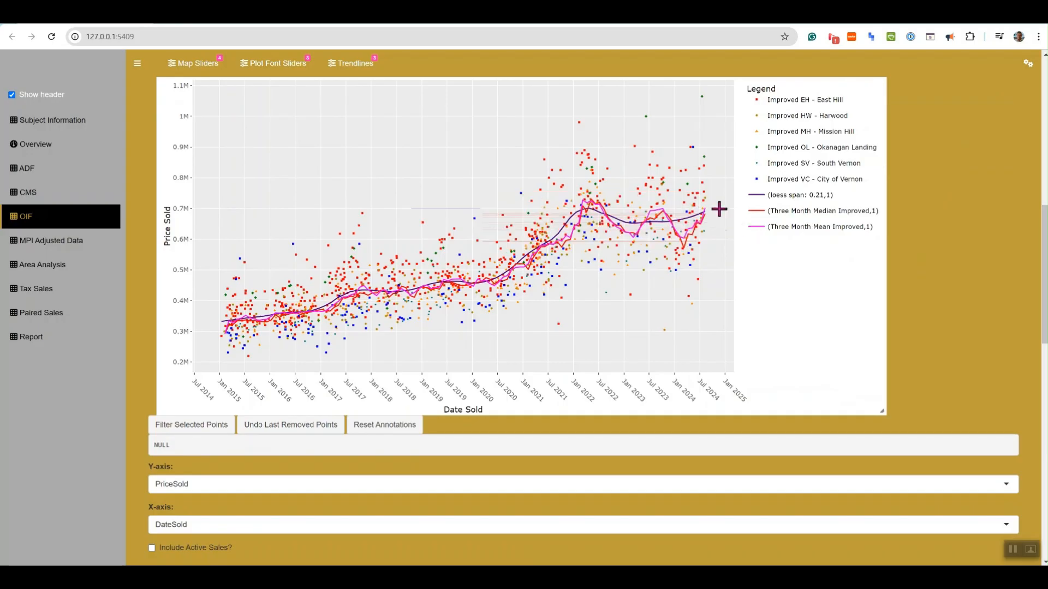
Zoom the Sales Over Time plot in on the sales from about January 2023 to mid-2024.
scroll(791, 110, "up", 2)
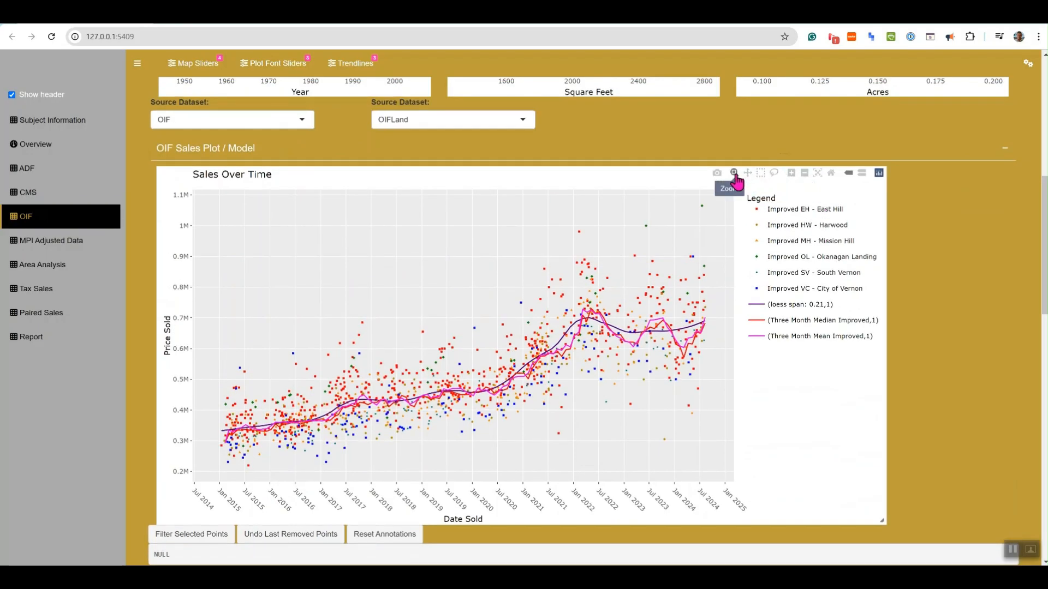
left_click(805, 173)
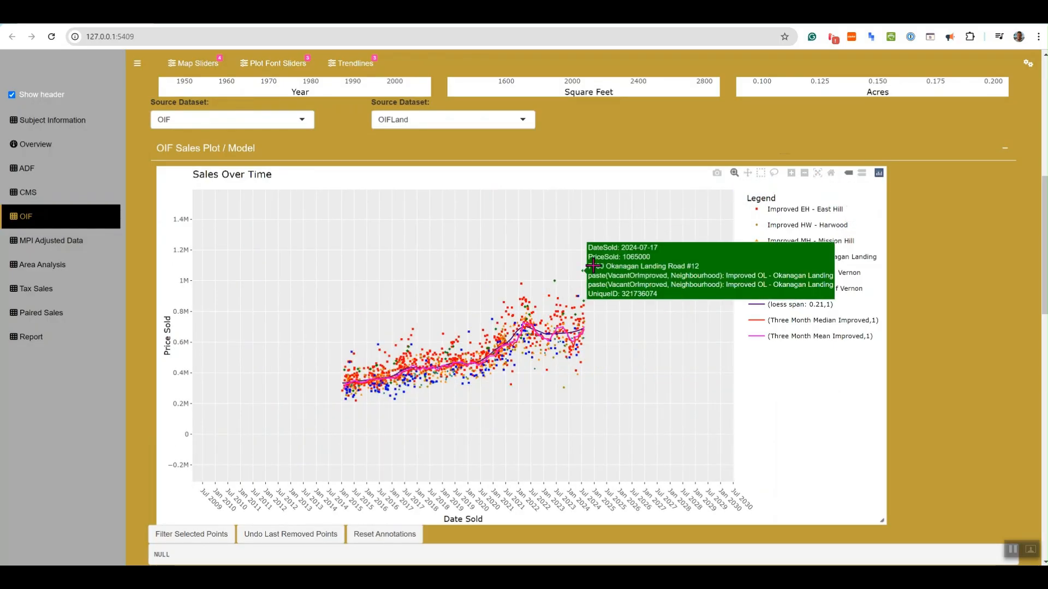
left_click_drag(596, 266, 542, 437)
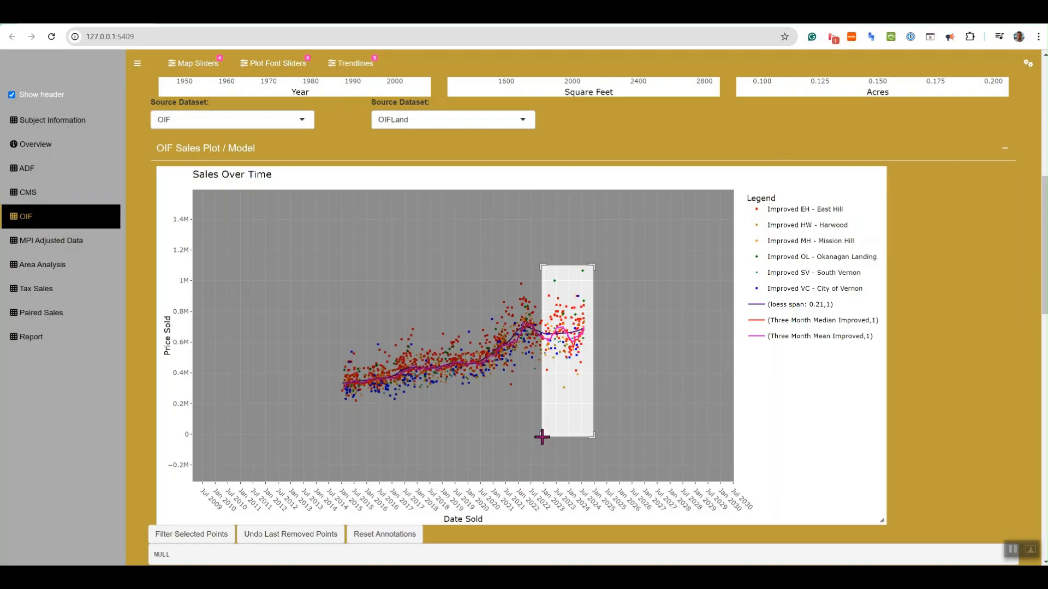
left_click_drag(542, 437, 543, 437)
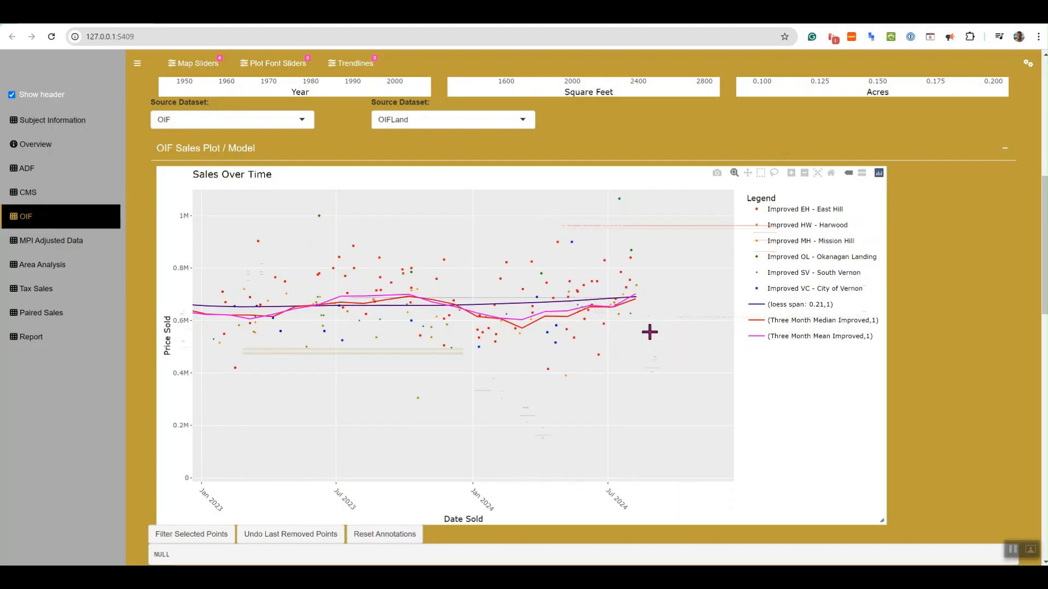
Zoom the Sales Over Time plot out three levels to compare how flat the trend looks at a wider scale.
left_click(804, 174)
left_click(805, 175)
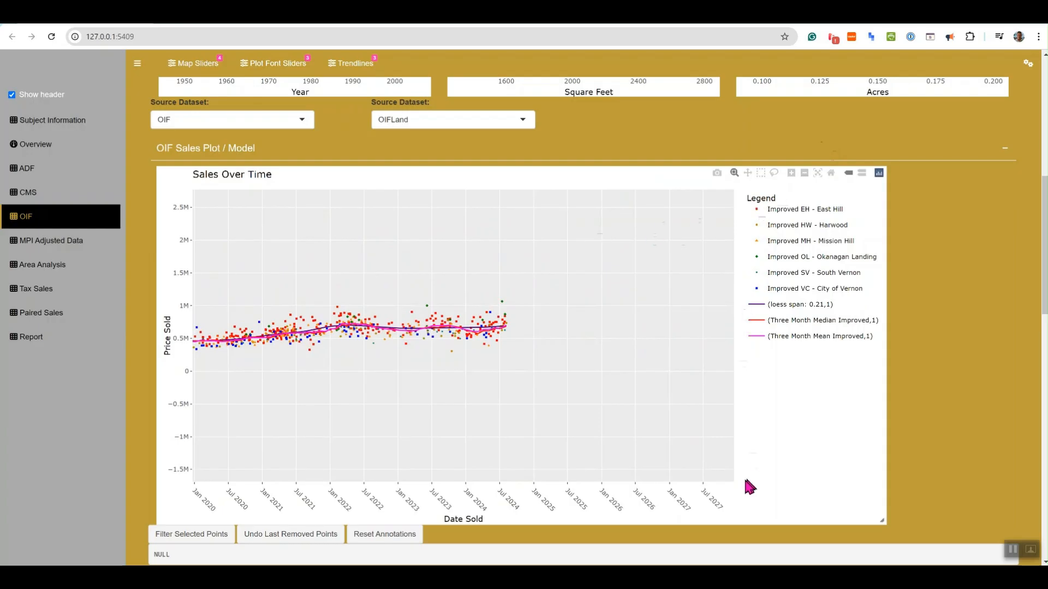
left_click(806, 175)
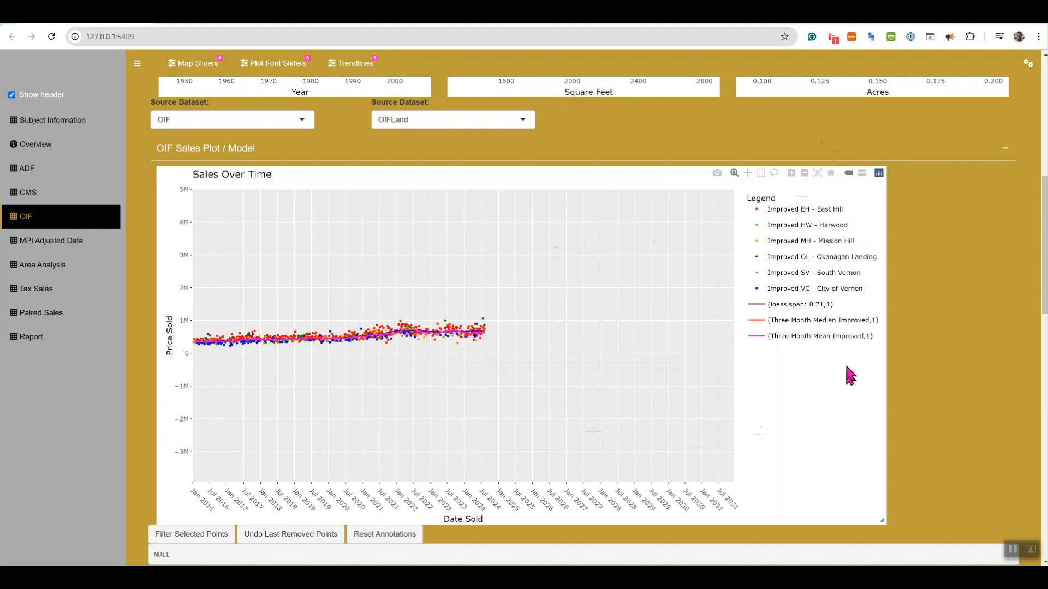
Activate panning on the Sales Over Time plot and autoscale it to its full data range.
left_click(749, 174)
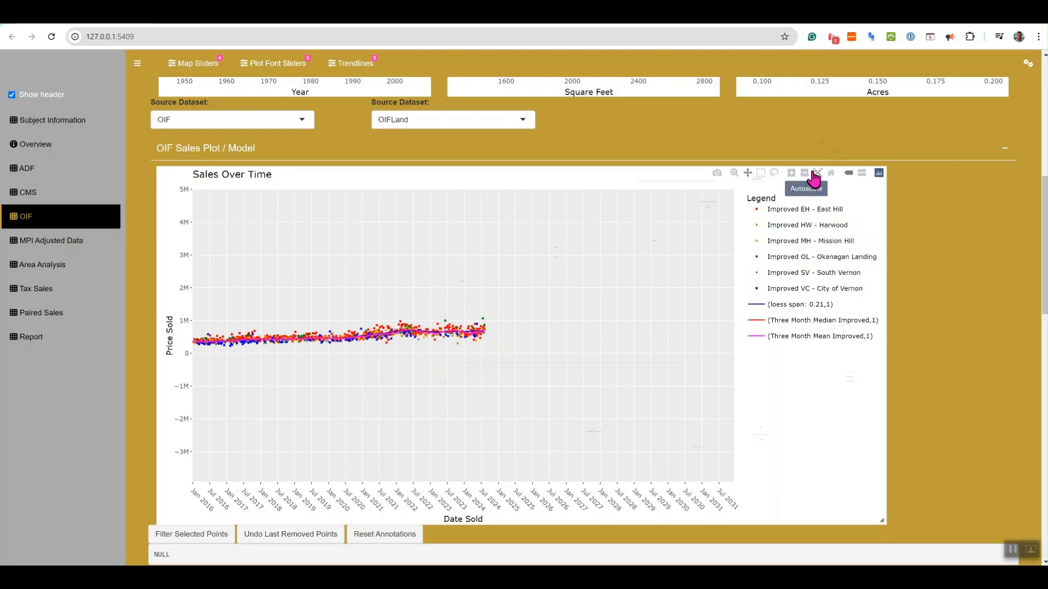
left_click(817, 173)
scroll(152, 409, "down", 2)
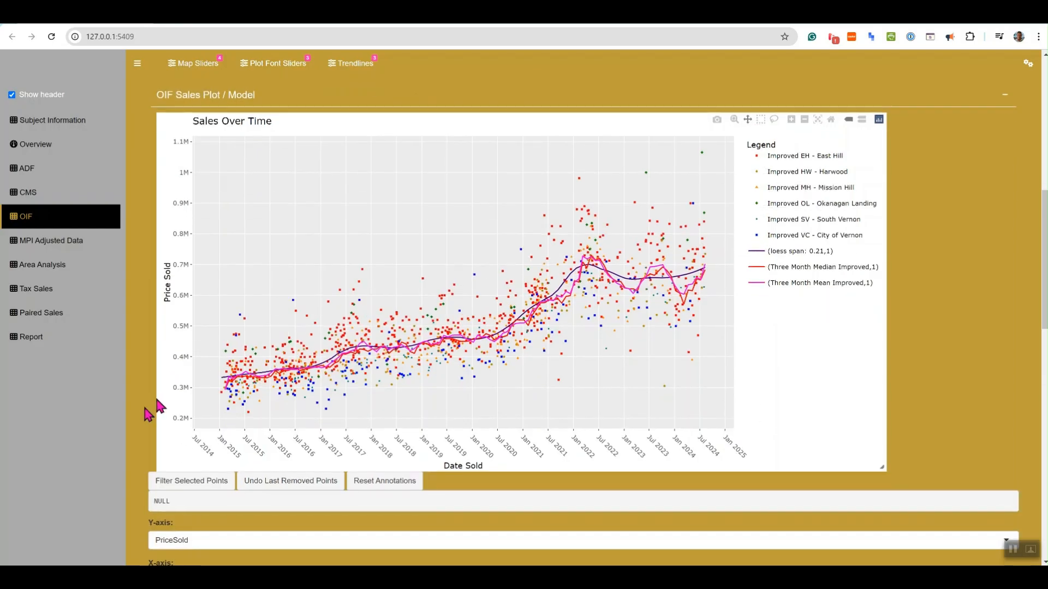
Add the market trendline for improved sales to the Sales Over Time plot.
scroll(160, 431, "down", 5)
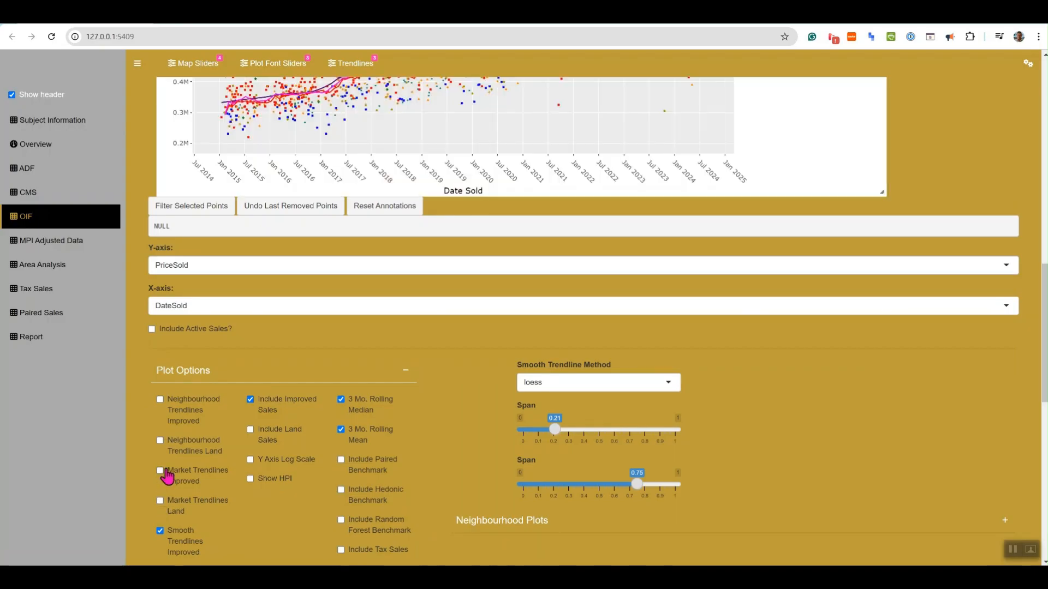
scroll(144, 457, "up", 2)
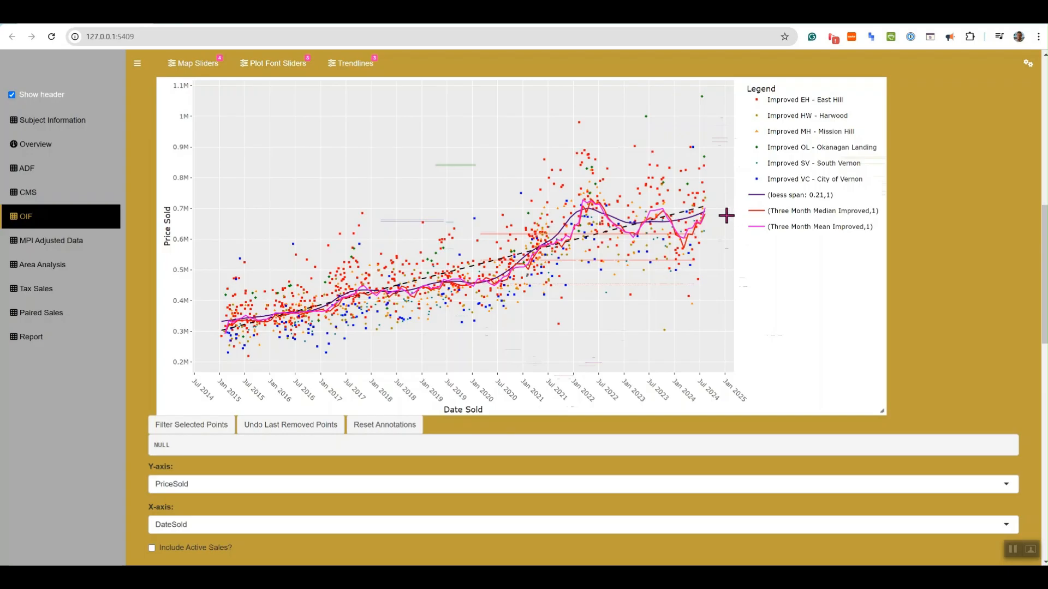
Set the span of the improved sales loess trendline to 0.15 and compare it with the other trendlines.
scroll(726, 221, "down", 5)
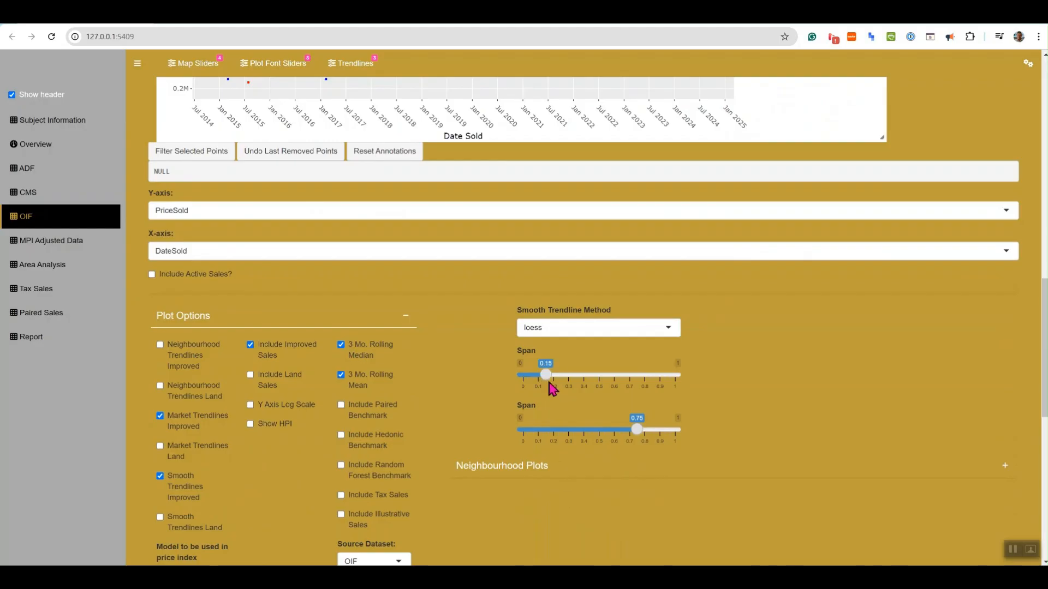
scroll(543, 304, "up", 8)
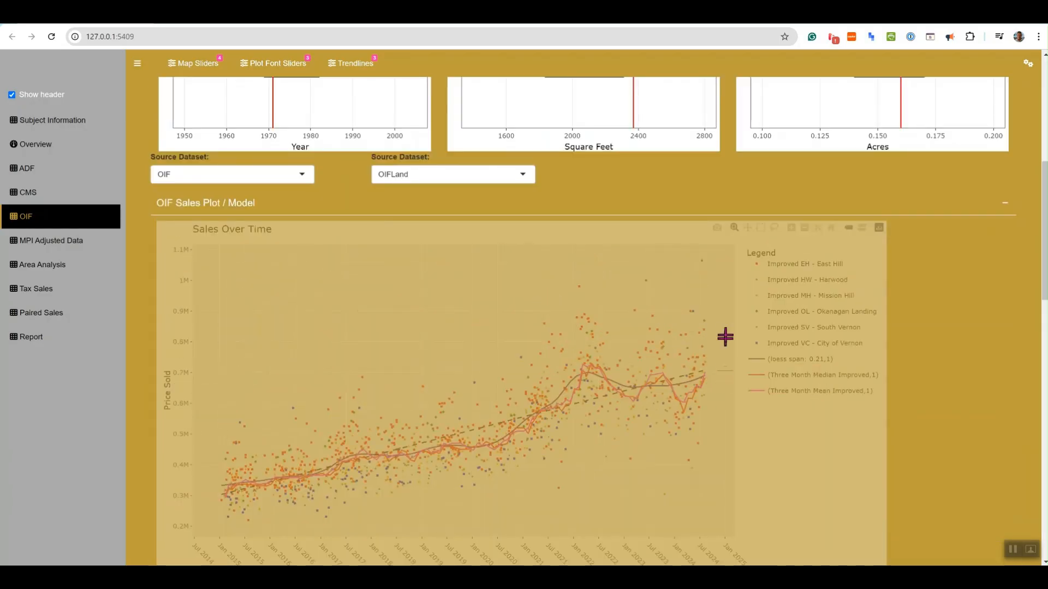
scroll(725, 330, "down", 3)
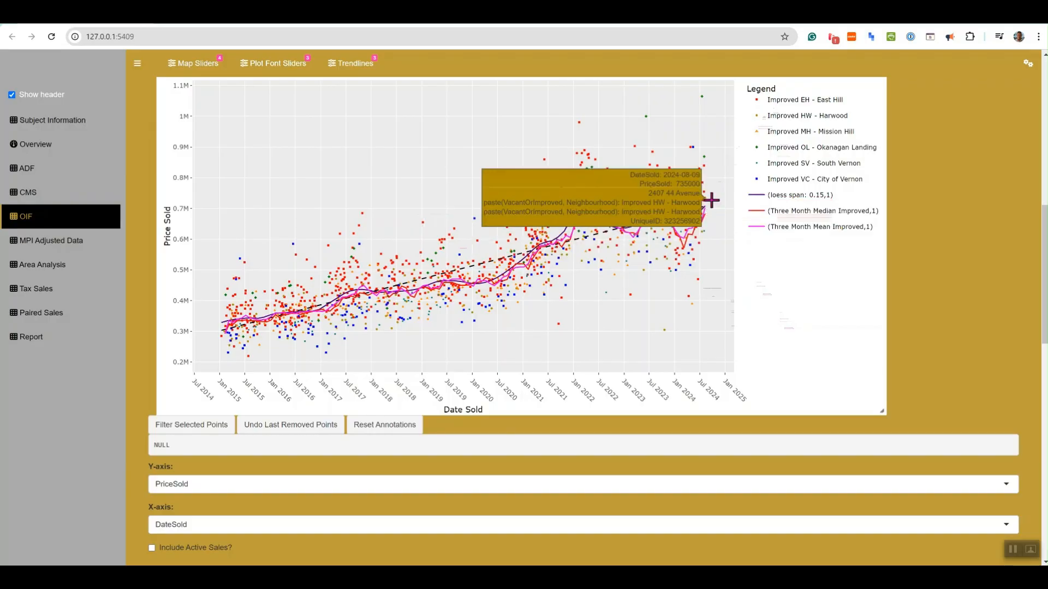
Zoom the Sales Over Time plot in on the sales from about mid-2022 to mid-2024.
scroll(812, 101, "up", 3)
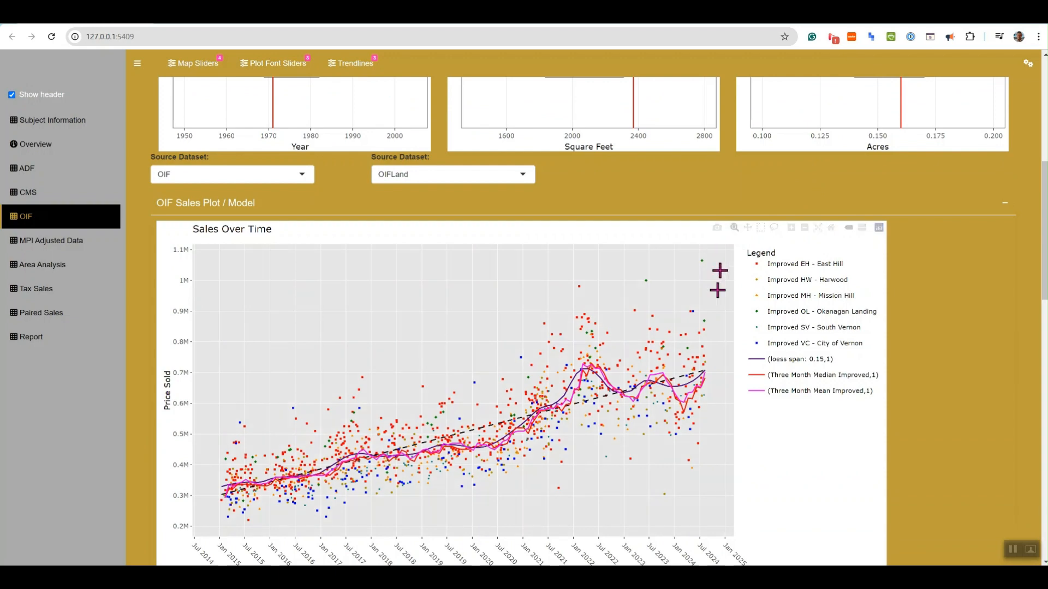
left_click_drag(715, 259, 595, 545)
left_click_drag(595, 545, 593, 543)
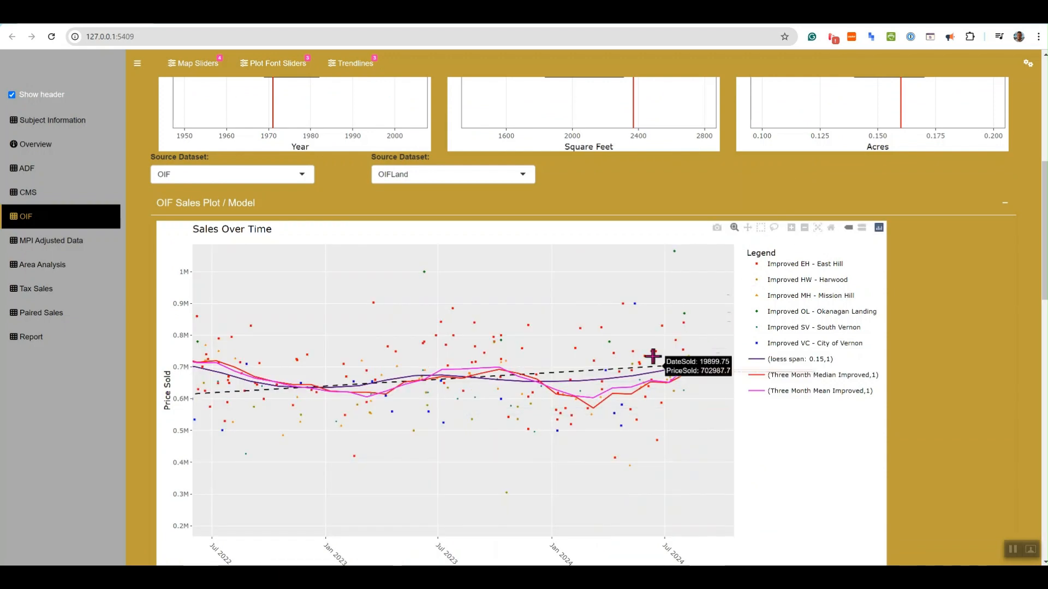
Zoom the Sales Over Time plot out two levels and inspect the July 2024 sales near the ends of the trendlines.
left_click(804, 229)
left_click(804, 229)
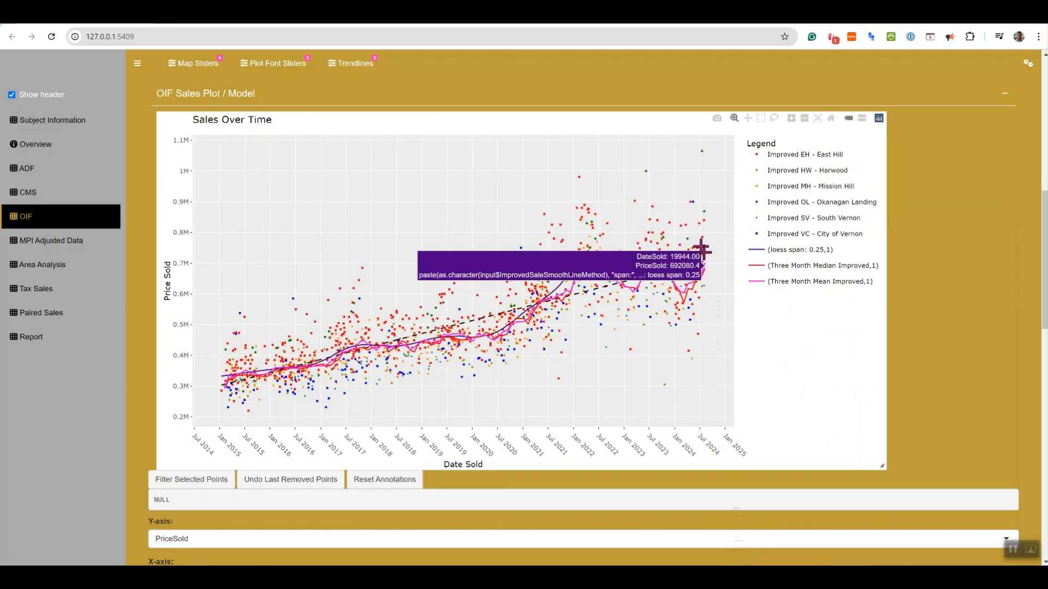
mouse_move(686, 249)
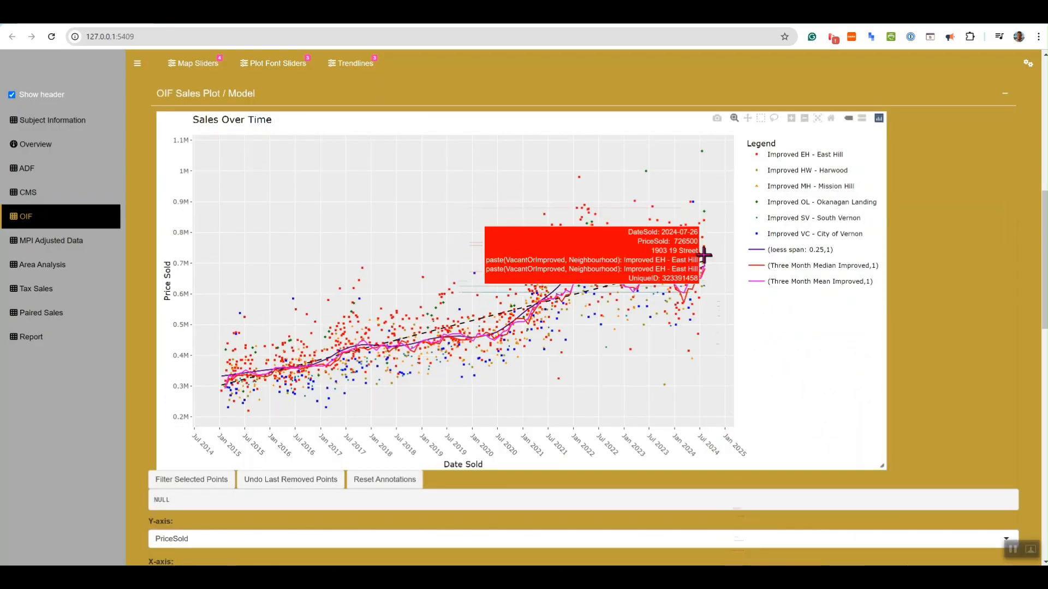
mouse_move(704, 266)
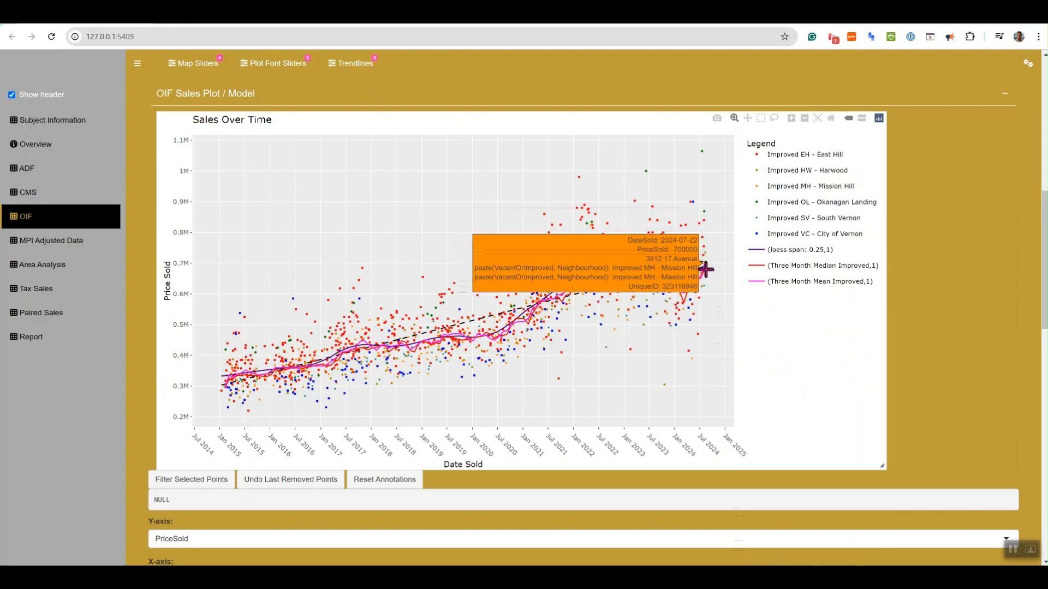
Set the span of the improved sales loess trendline to 1 and zoom in on about mid-2021 to mid-2024.
scroll(667, 355, "down", 4)
scroll(667, 355, "down", 2)
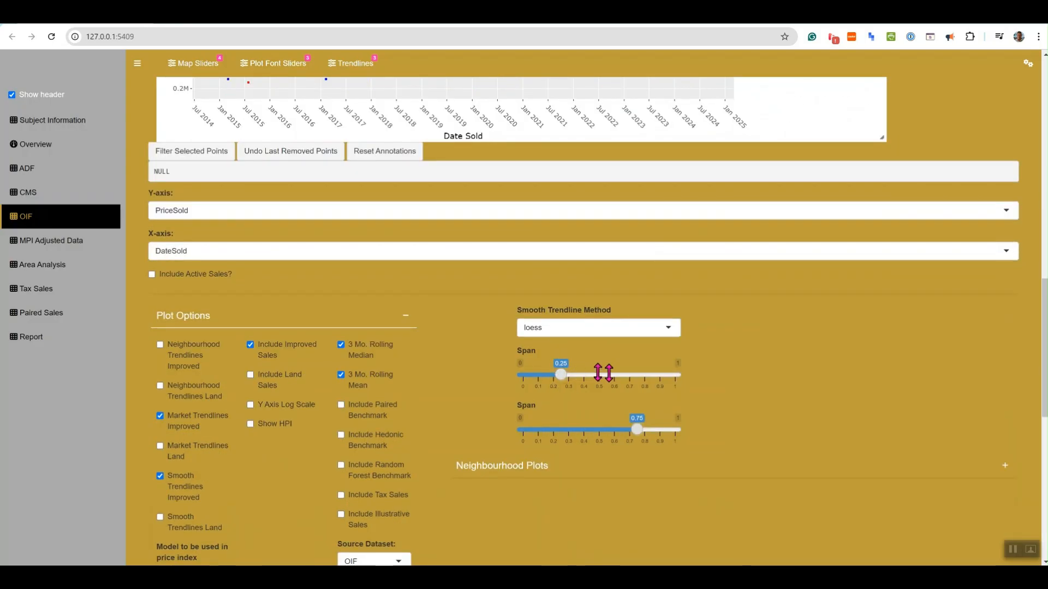
left_click_drag(566, 383, 692, 382)
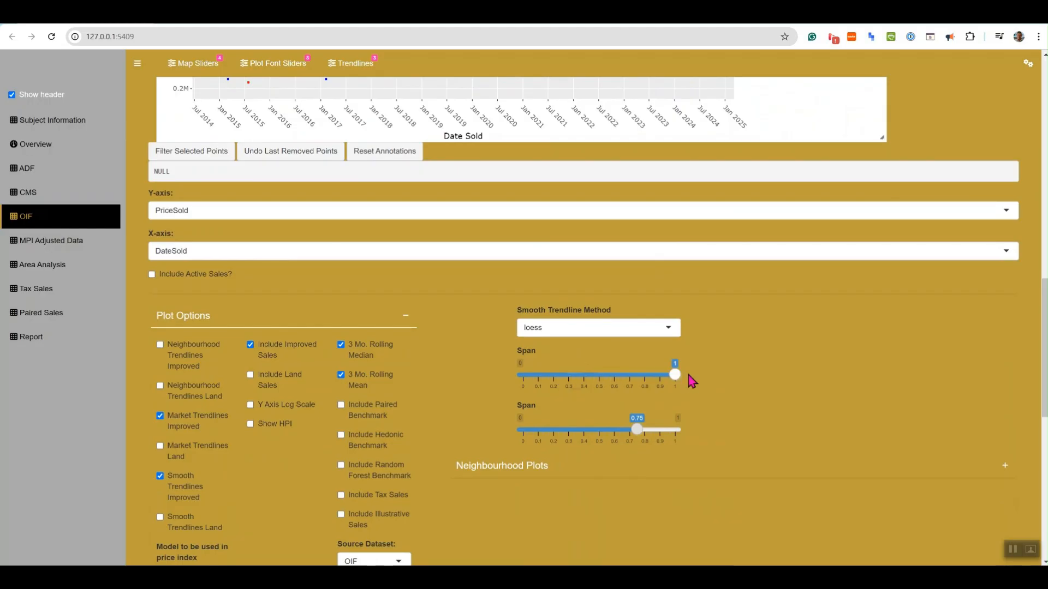
scroll(733, 371, "up", 6)
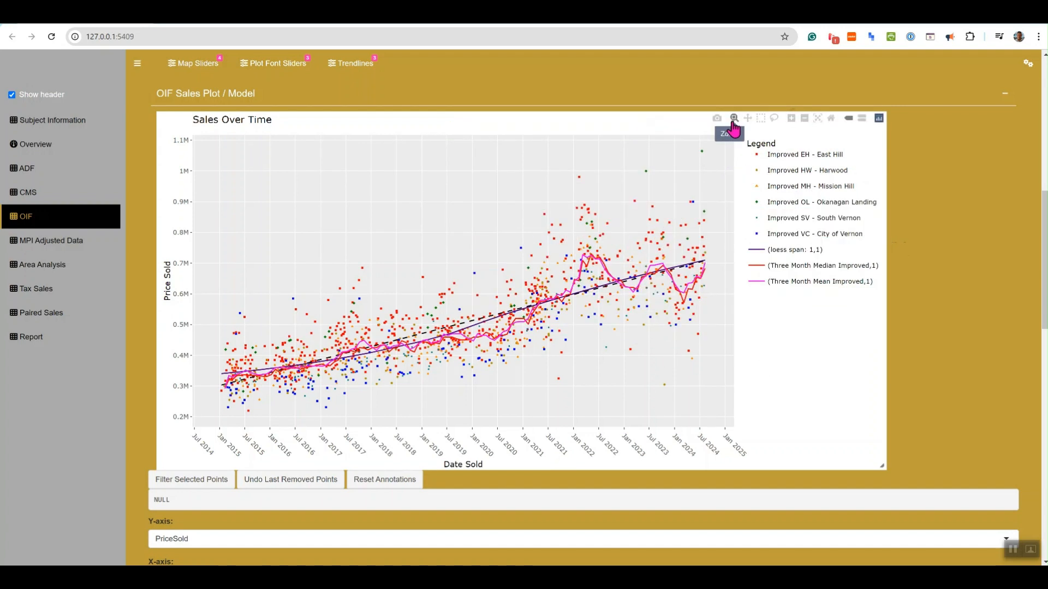
left_click_drag(719, 148, 537, 391)
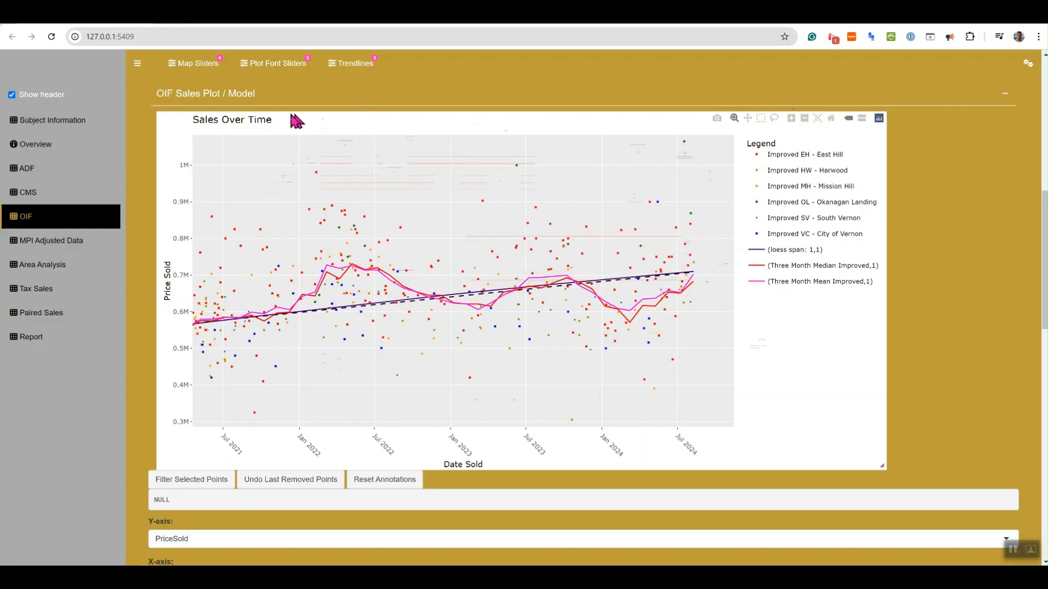
Set the number of time periods to 4 in the period controls and check the redrawn sales plot.
scroll(296, 121, "up", 10)
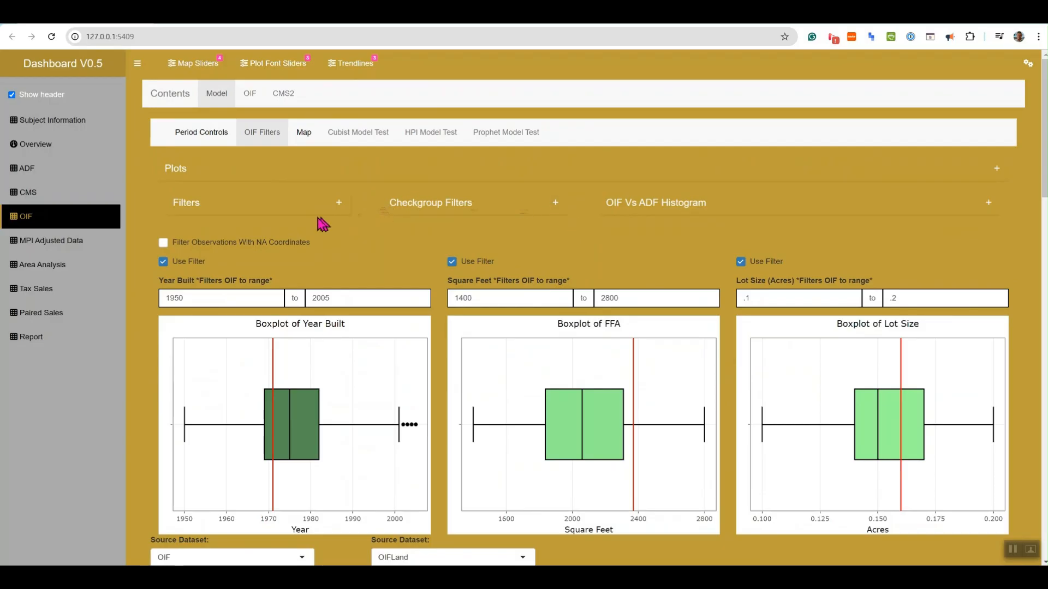
left_click(183, 136)
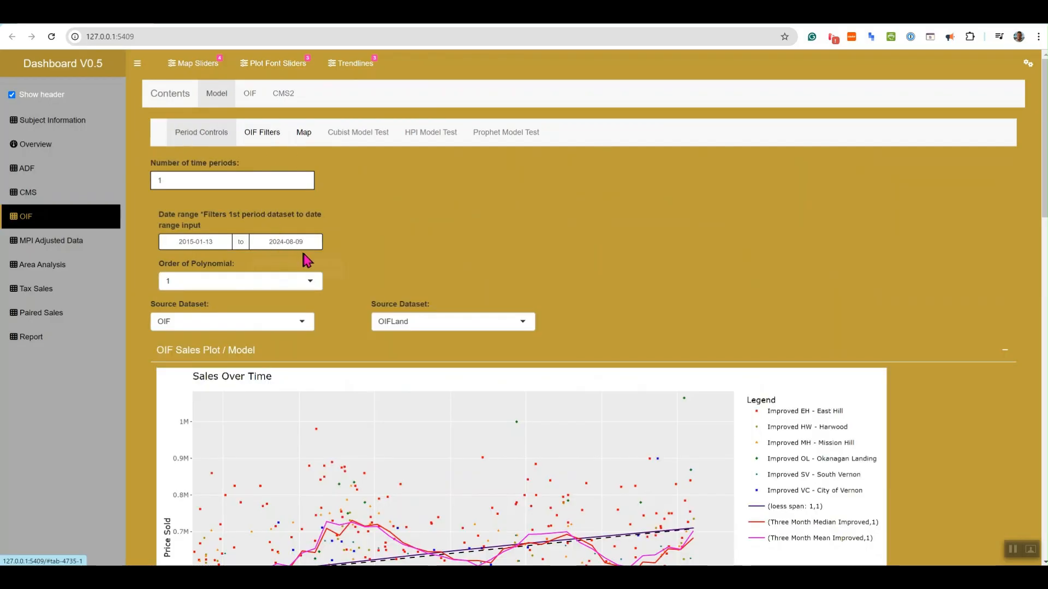
left_click(303, 178)
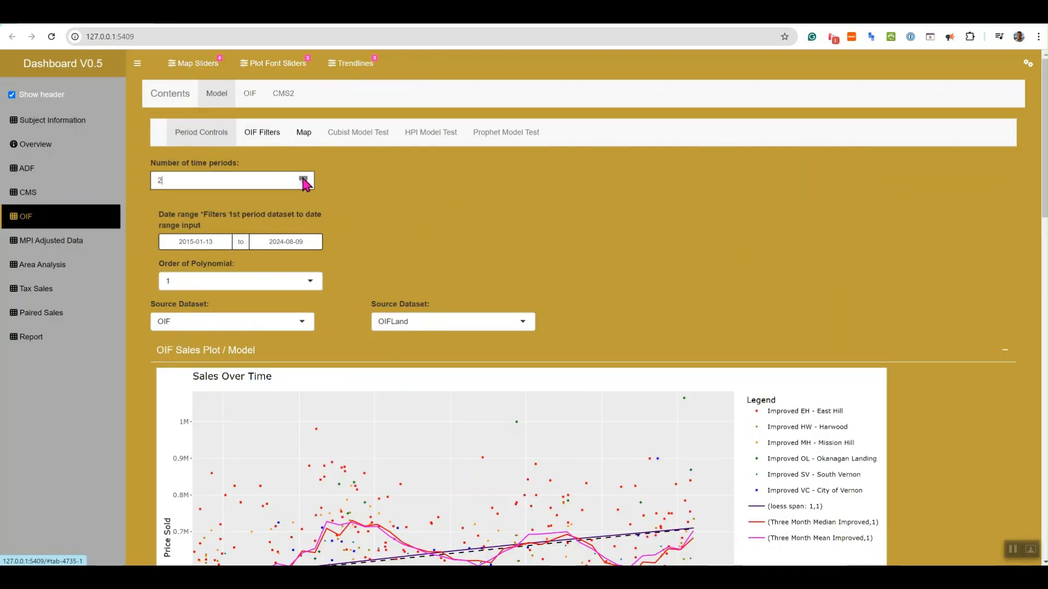
left_click(304, 178)
left_click(304, 178)
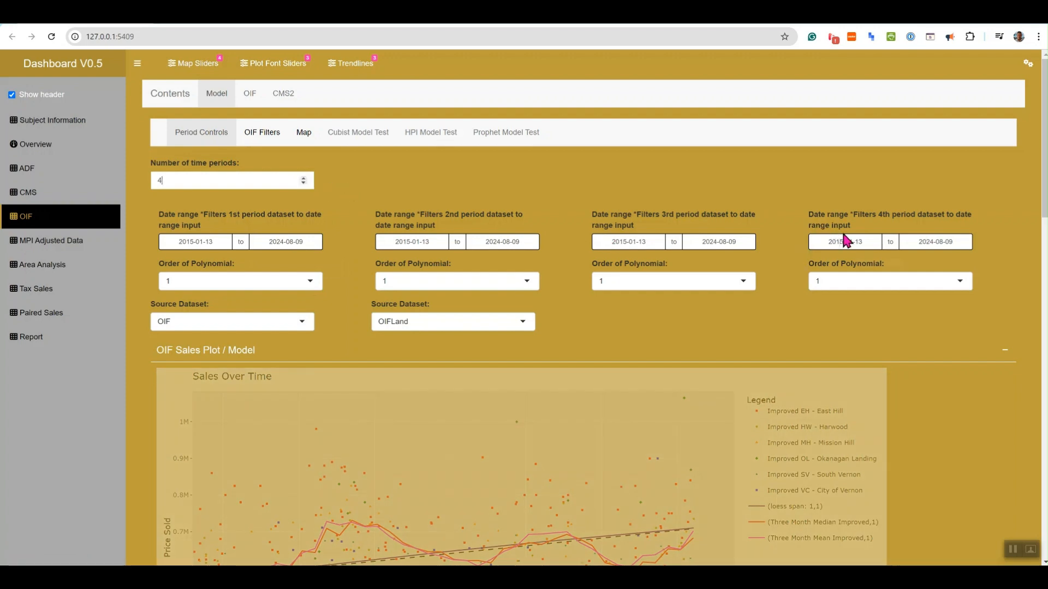
scroll(227, 306, "down", 2)
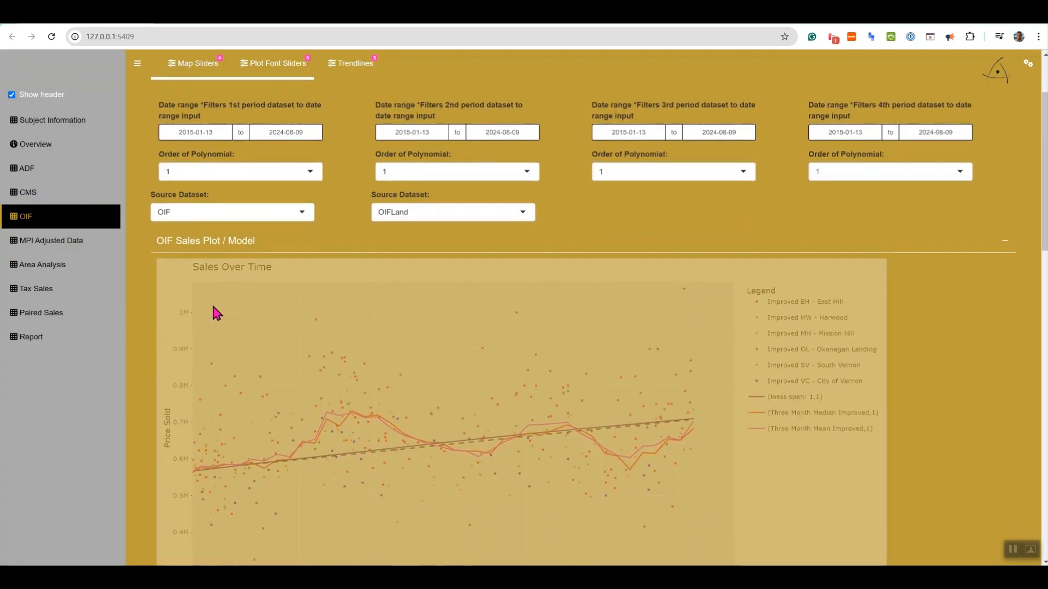
scroll(171, 357, "down", 2)
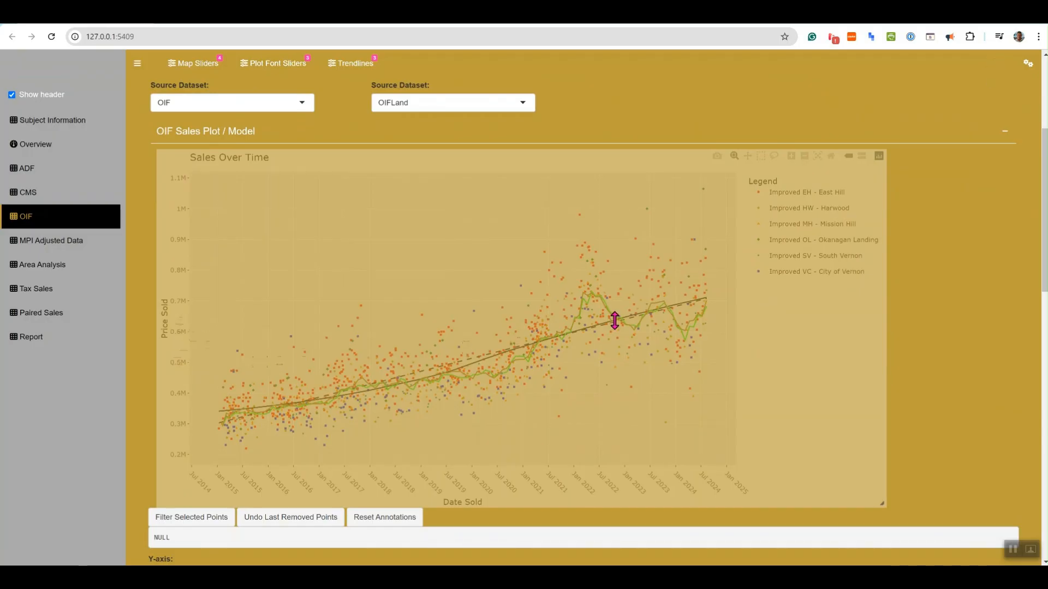
scroll(810, 279, "up", 4)
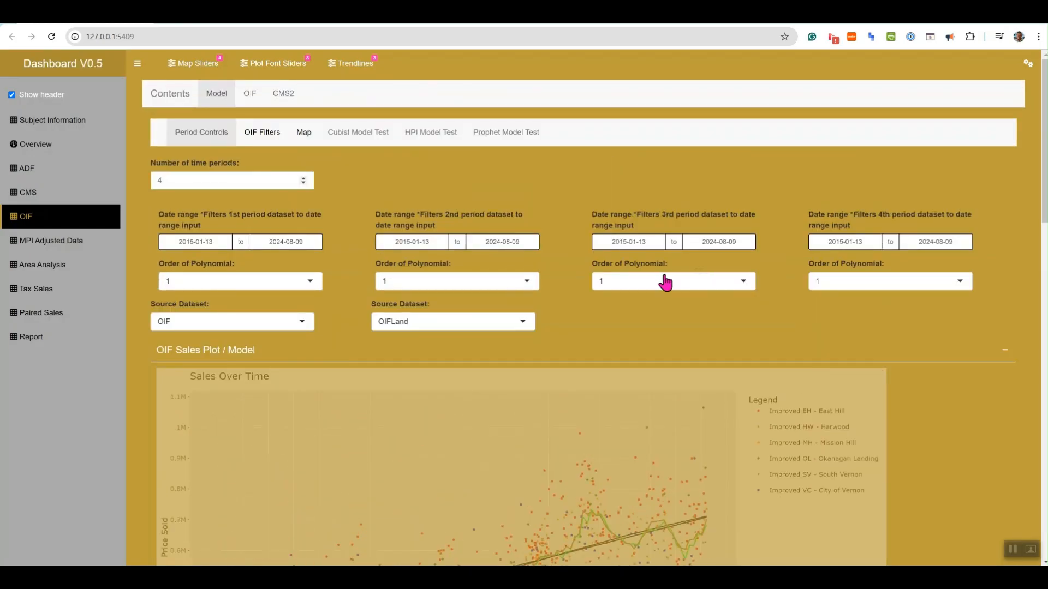
scroll(665, 282, "down", 4)
scroll(460, 184, "up", 4)
Examine the polynomial orders available for the first period's trendline, keeping the order at 1.
left_click(311, 282)
left_click(312, 283)
left_click(311, 282)
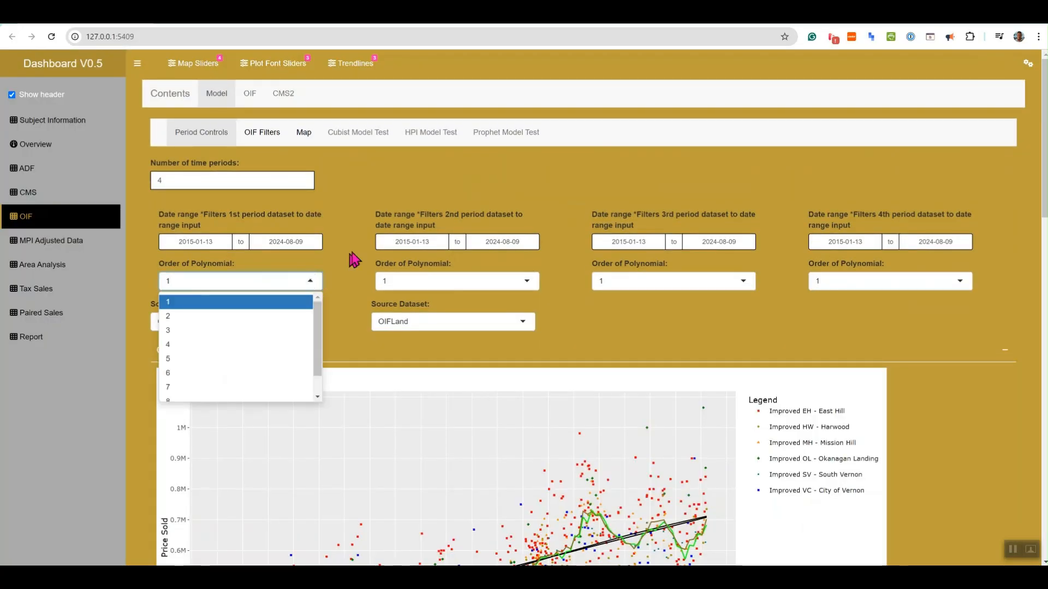
scroll(354, 256, "down", 3)
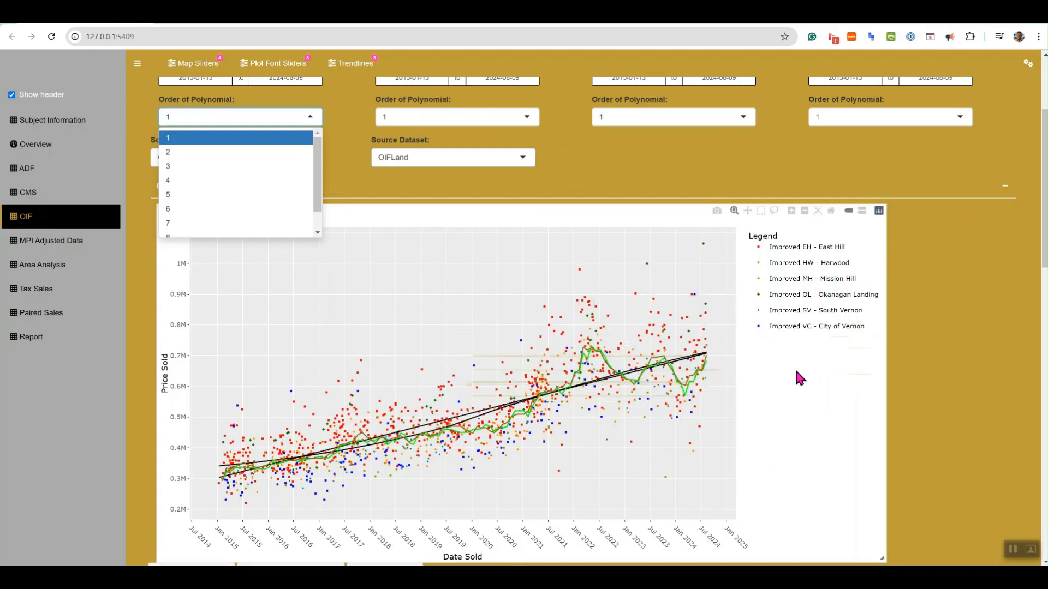
scroll(633, 291, "up", 2)
scroll(633, 291, "up", 2)
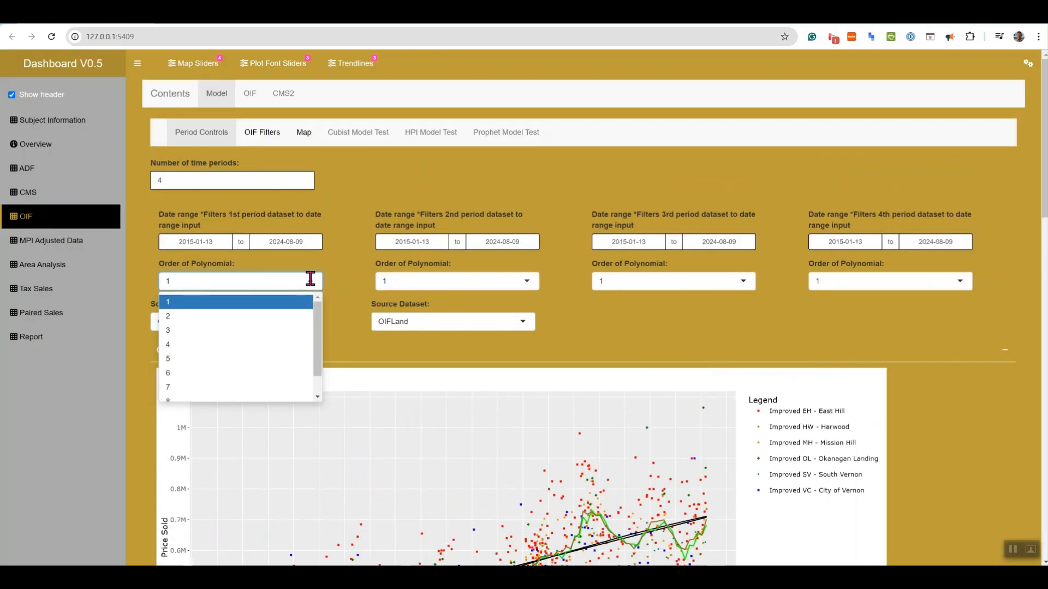
left_click(315, 282)
left_click(320, 288)
left_click(330, 271)
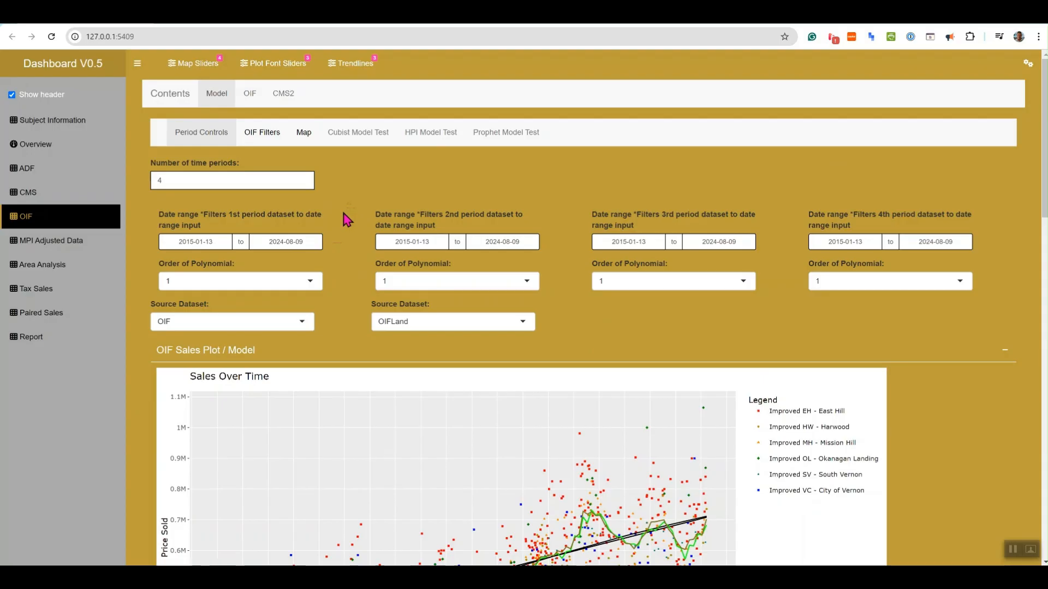
Zoom the Sales Over Time plot out one level, and zoom back in on the full span of sales from 2015 to mid-2024.
scroll(347, 219, "down", 2)
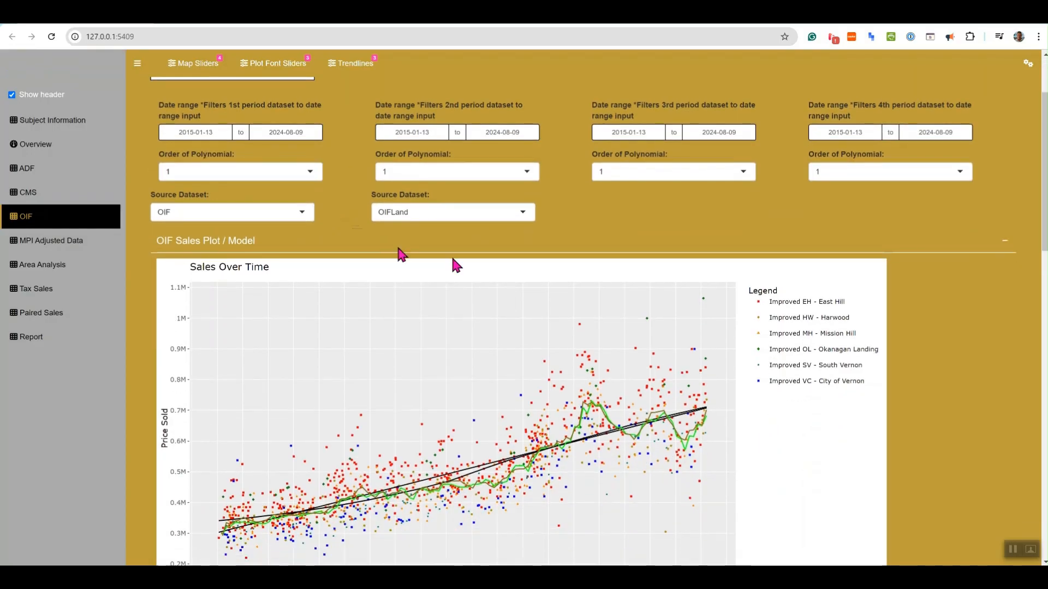
scroll(1024, 280, "down", 2)
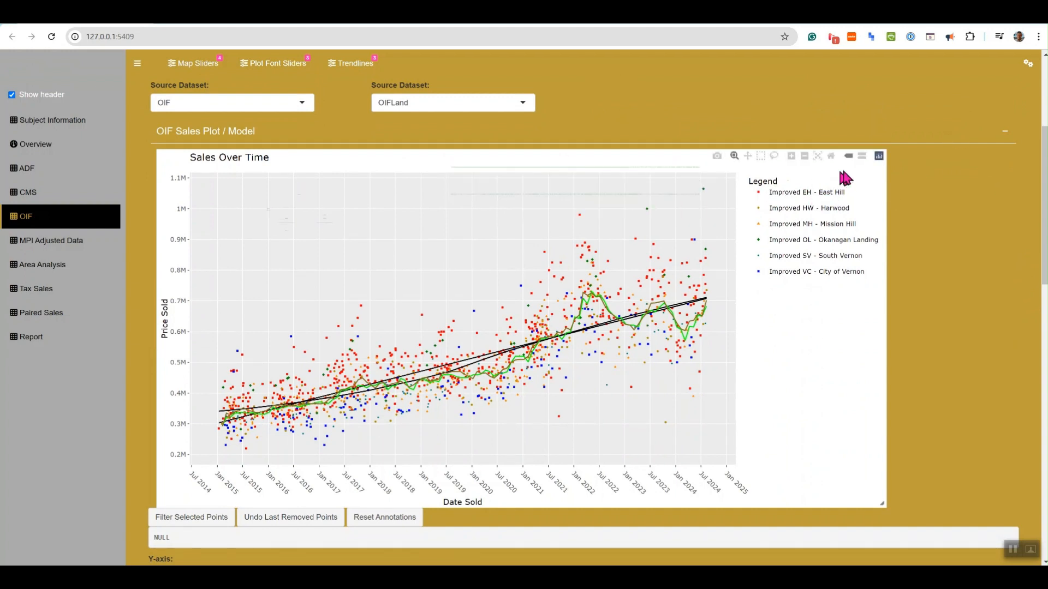
left_click(805, 157)
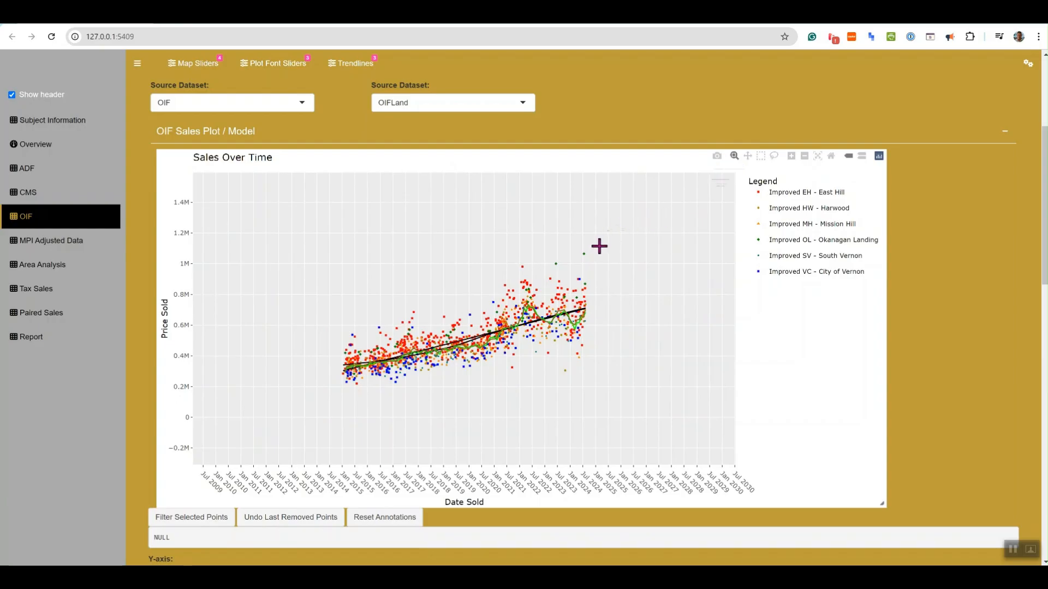
mouse_move(595, 249)
left_click_drag(589, 249, 341, 421)
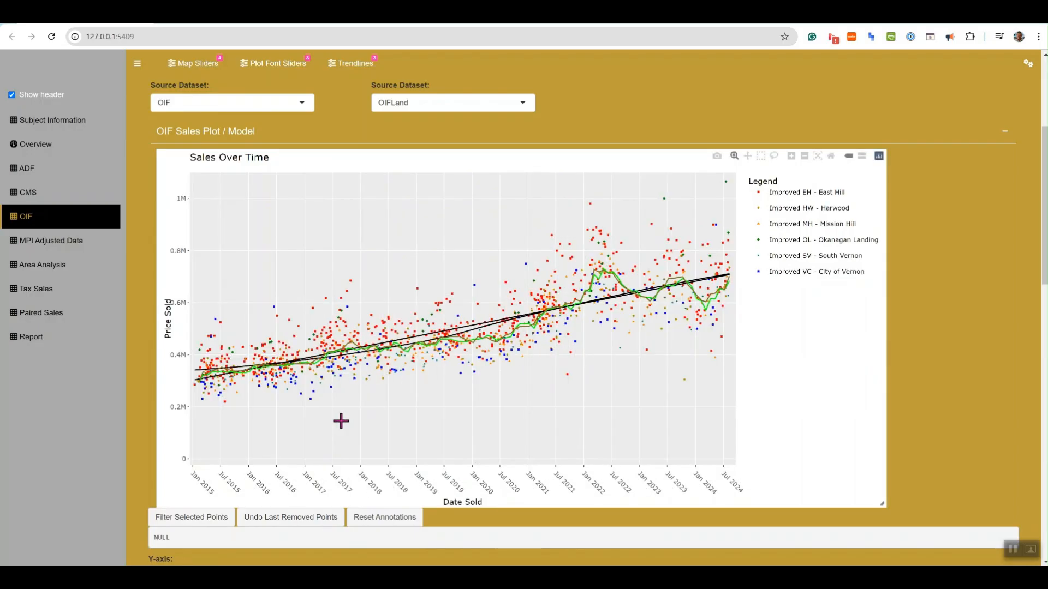
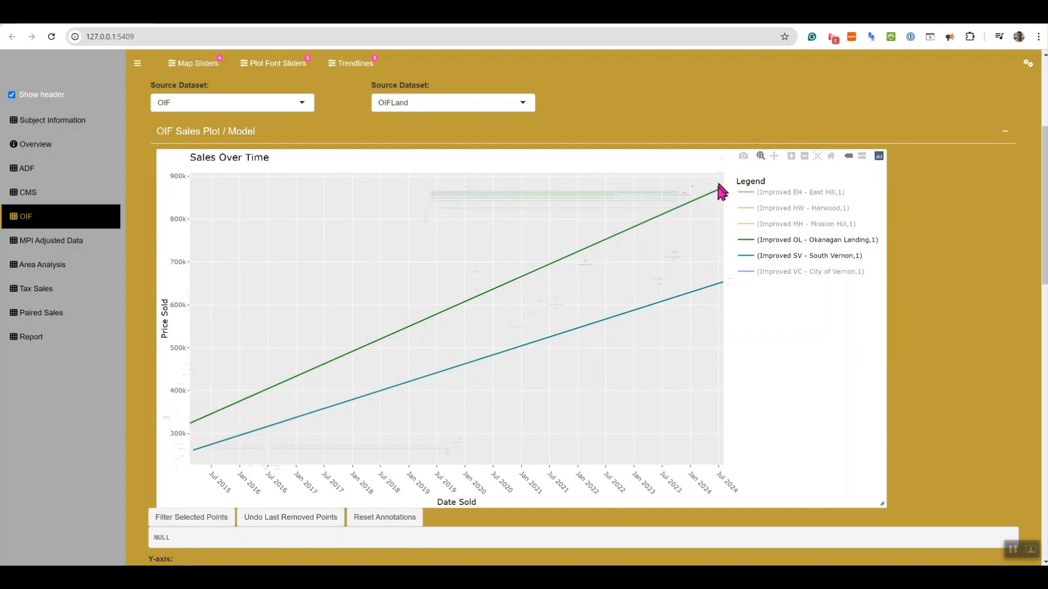
Switch the Y axis of the neighbourhood trendlines plot to a log scale.
scroll(162, 377, "down", 6)
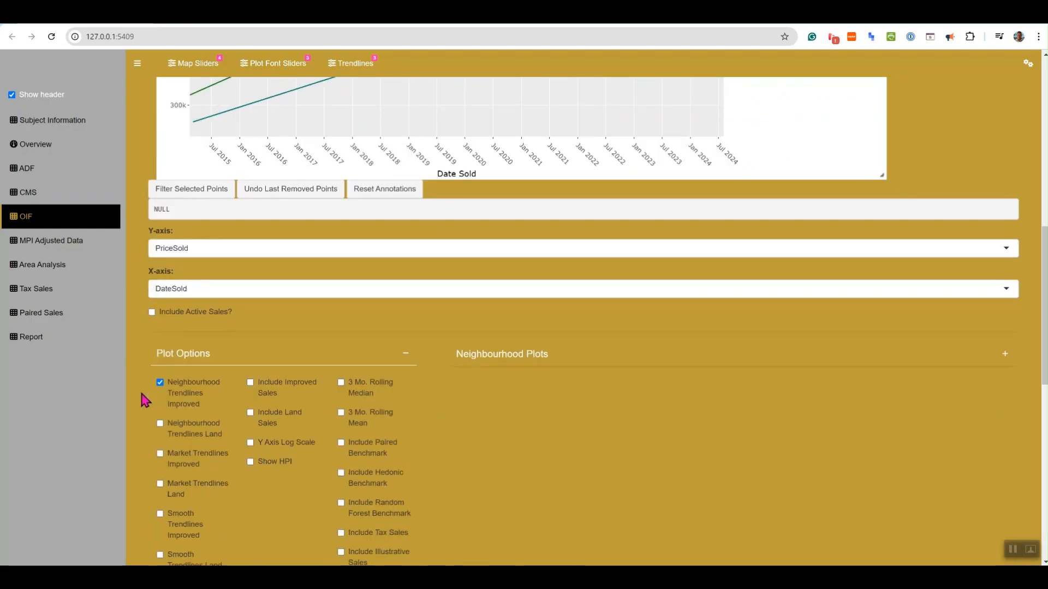
scroll(835, 480, "up", 5)
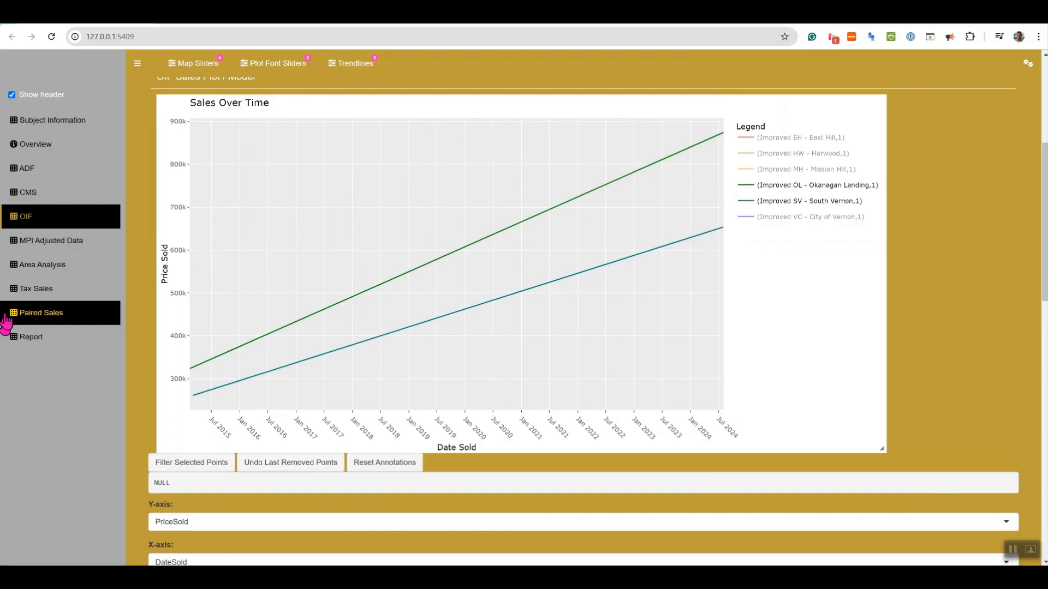
scroll(150, 360, "down", 7)
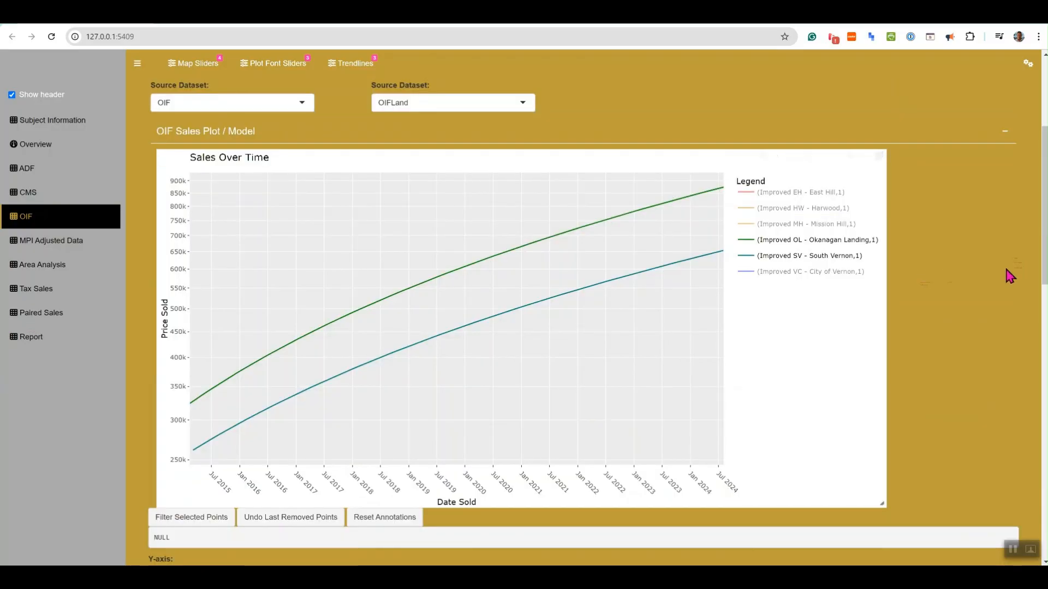
Zoom the log-scale Sales Over Time plot out one level, and zoom back in on the full span of both visible trendlines.
scroll(1008, 275, "down", 6)
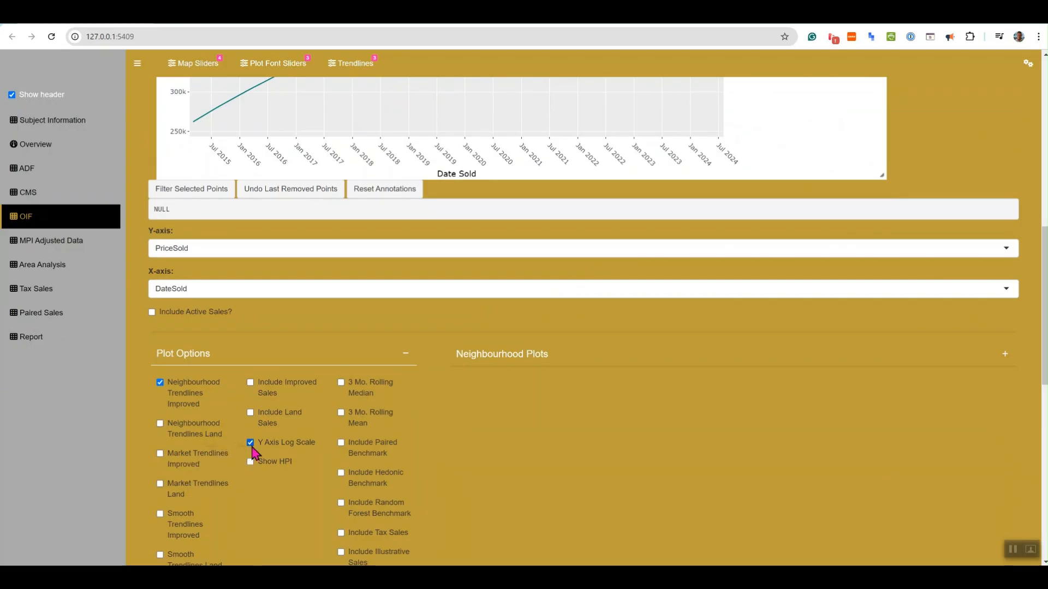
scroll(255, 453, "up", 5)
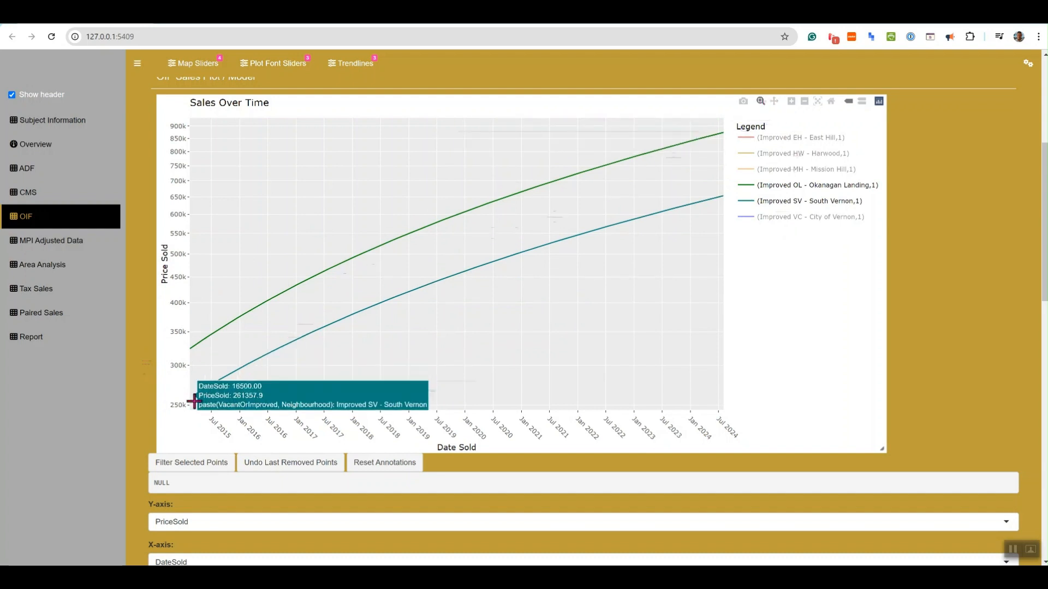
mouse_move(192, 354)
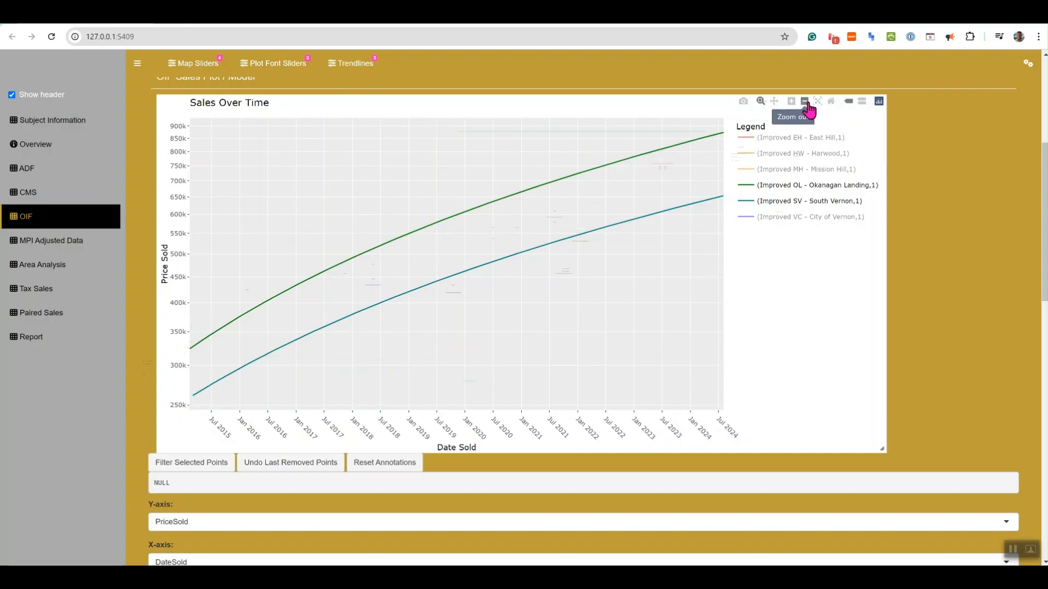
left_click(806, 104)
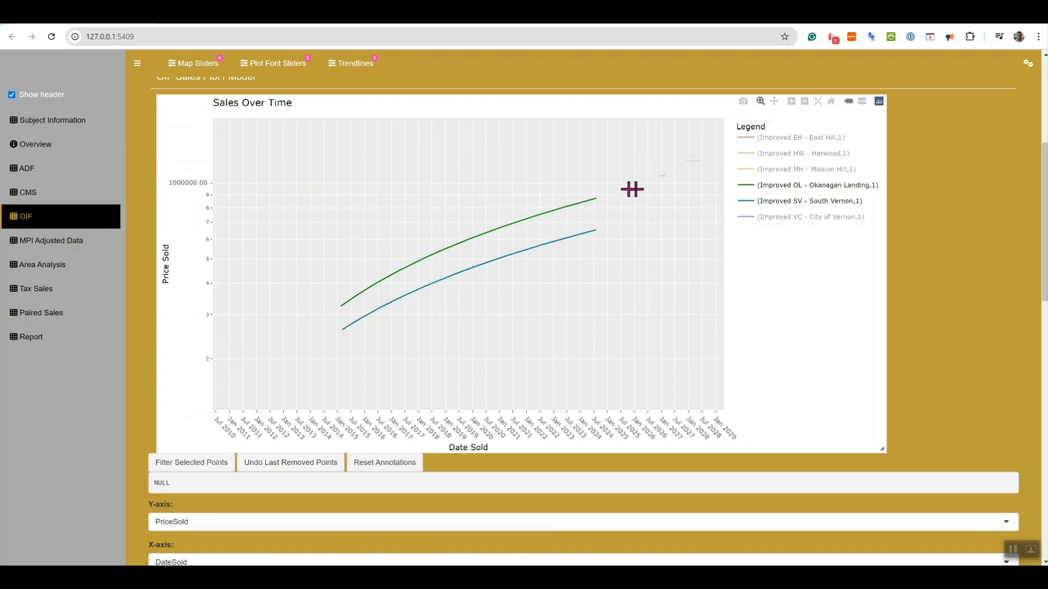
mouse_move(600, 194)
left_click_drag(599, 195, 338, 366)
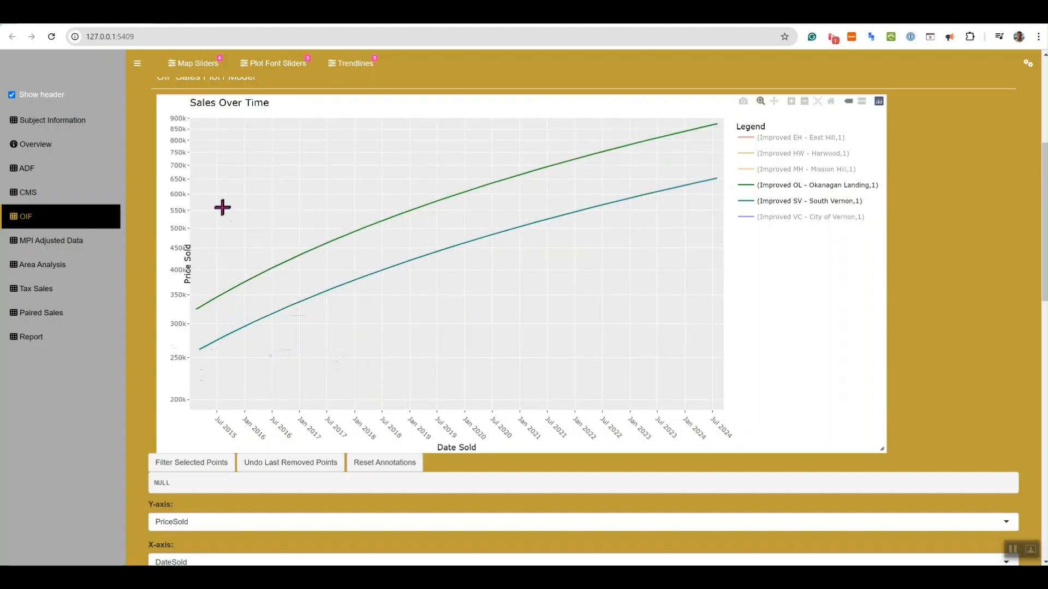
Turn off the Y axis log scale and show only the Okanagan Landing and South Vernon trendlines in the Sales Over Time plot.
scroll(867, 405, "down", 6)
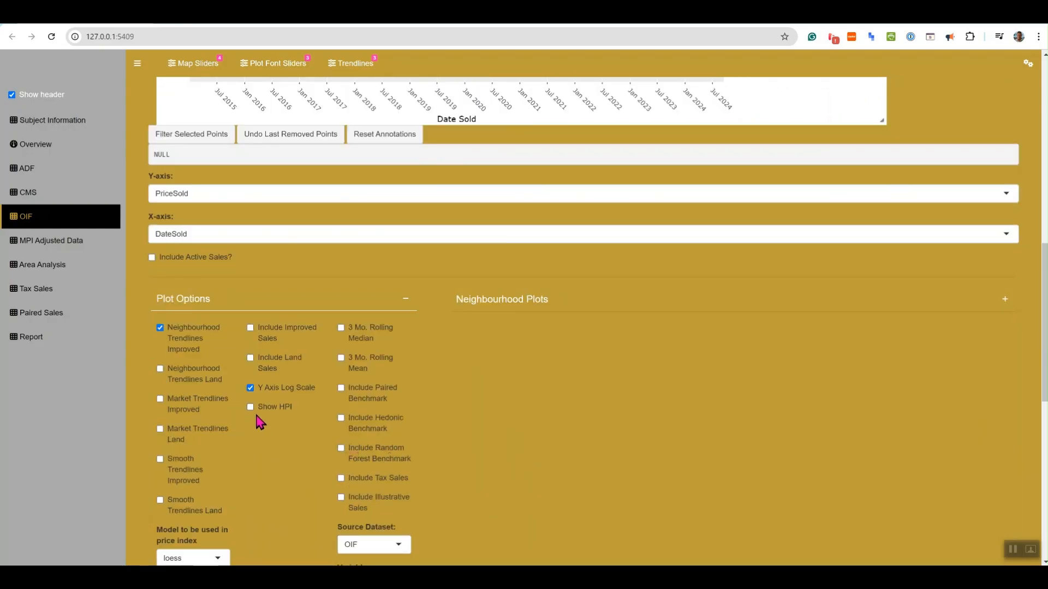
scroll(219, 339, "up", 7)
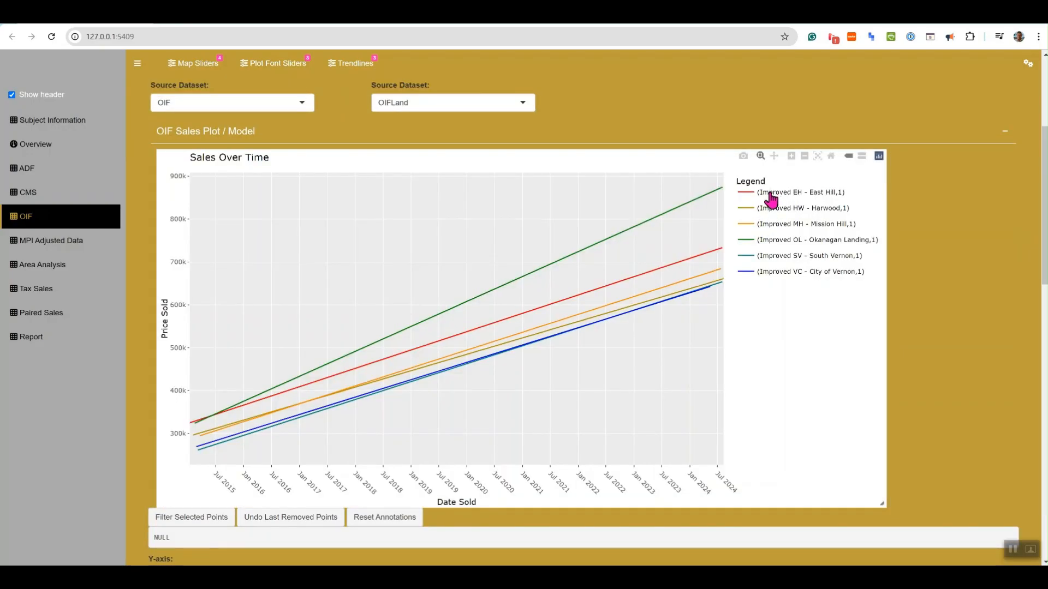
left_click(769, 193)
left_click(767, 208)
left_click(767, 224)
left_click(766, 240)
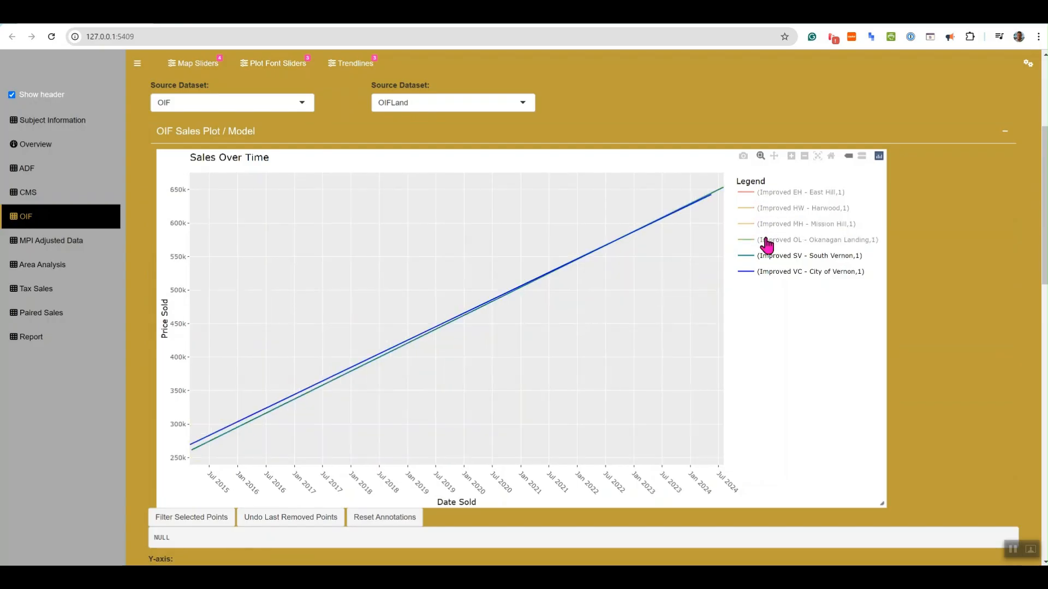
left_click(763, 275)
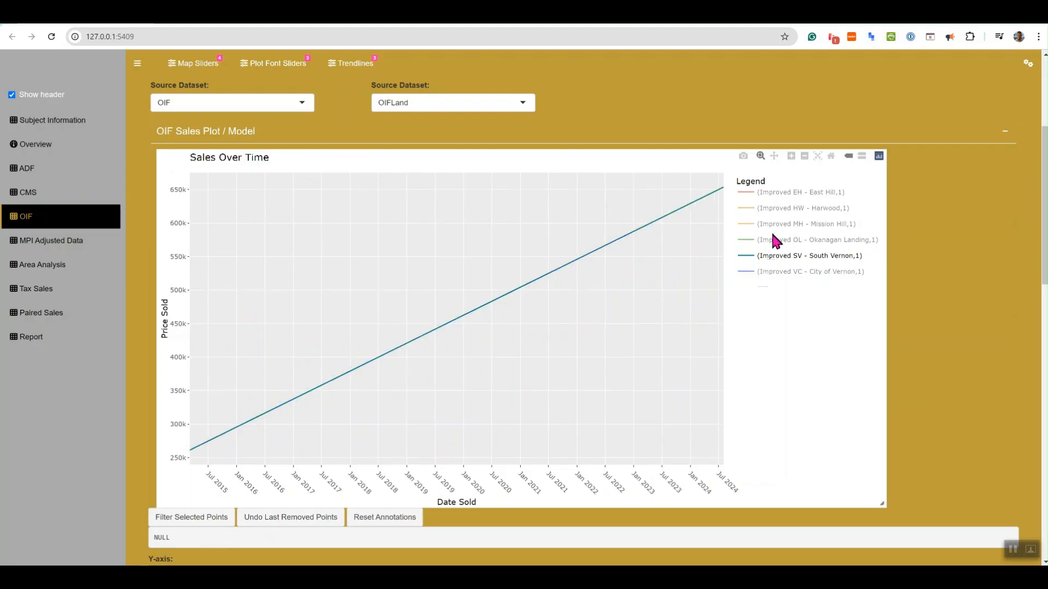
left_click(772, 246)
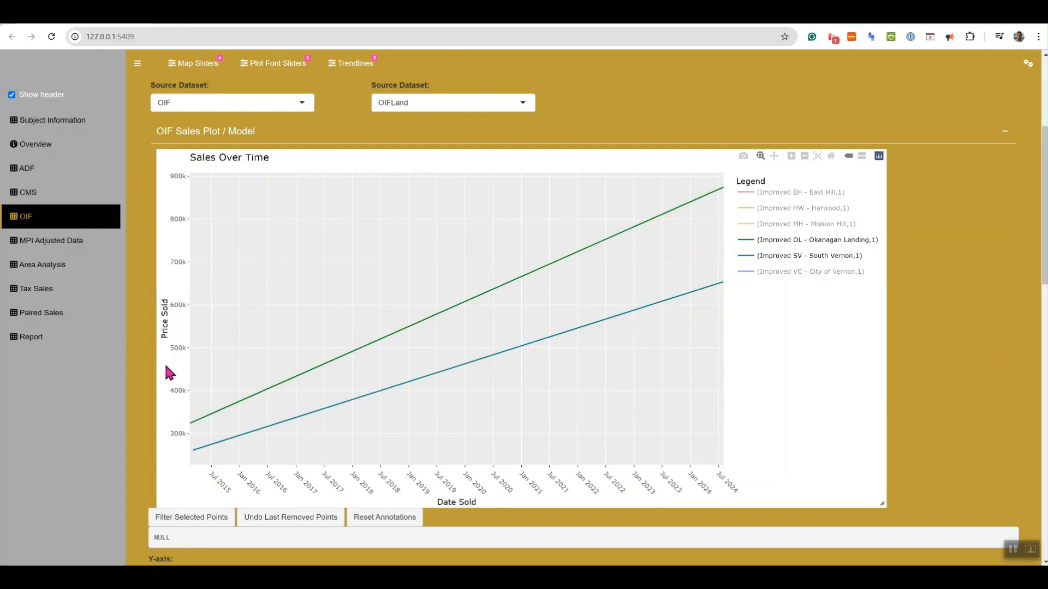
Zoom the linear-scale plot out one level, and zoom back in on both trendlines with the price axis starting at zero.
left_click(805, 157)
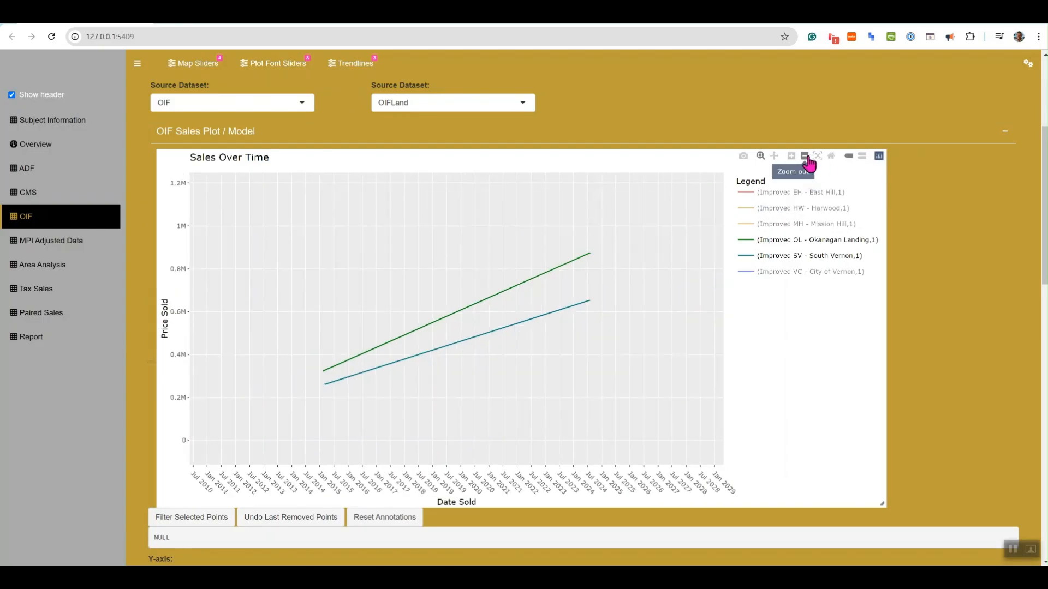
mouse_move(599, 250)
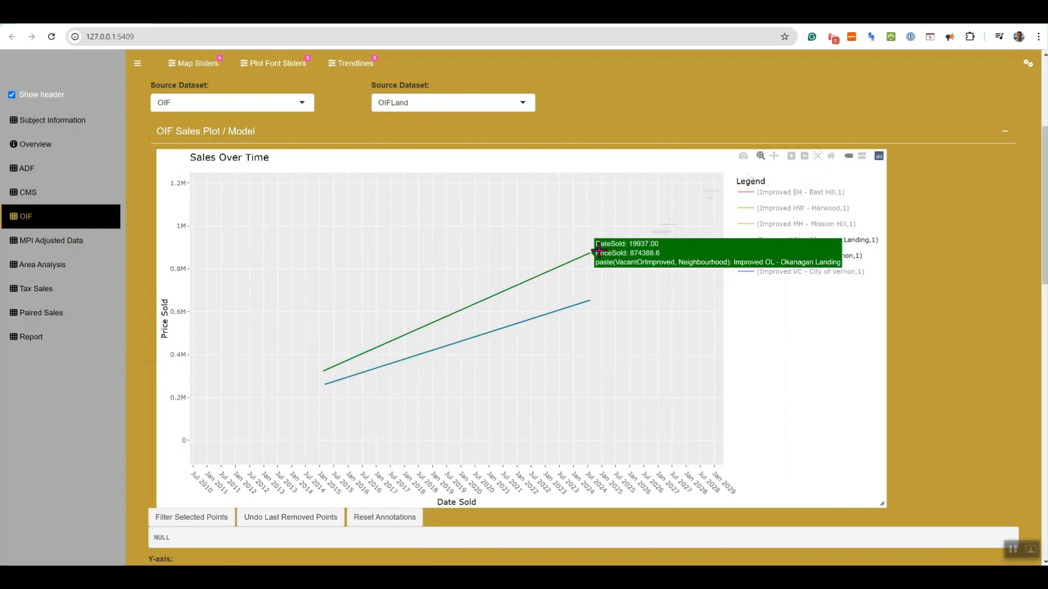
left_click_drag(592, 244, 315, 442)
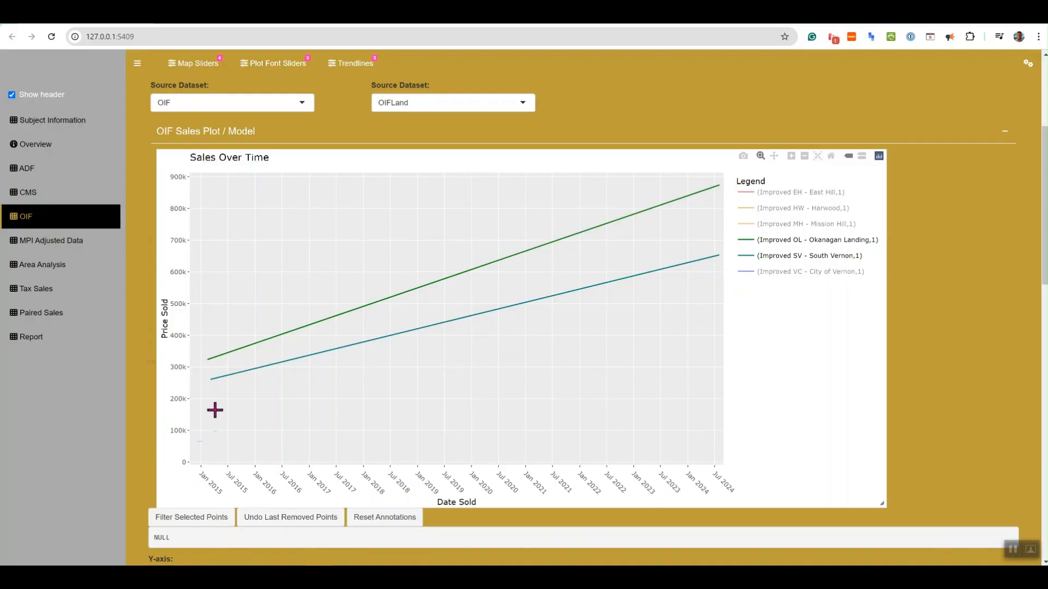
mouse_move(217, 371)
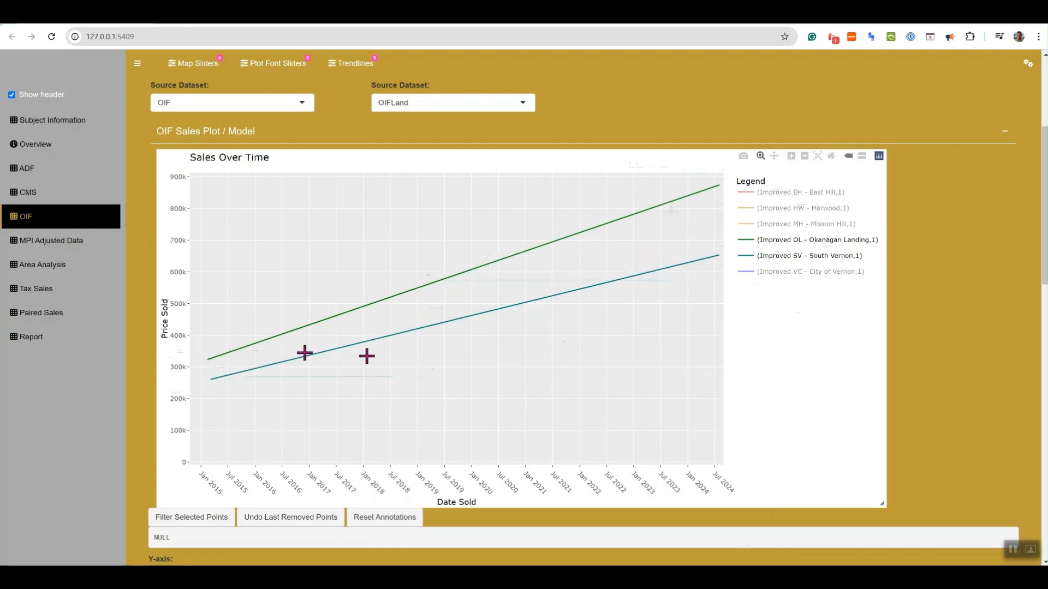
Turn the Y axis log scale back on for the Sales Over Time plot.
scroll(150, 461, "down", 6)
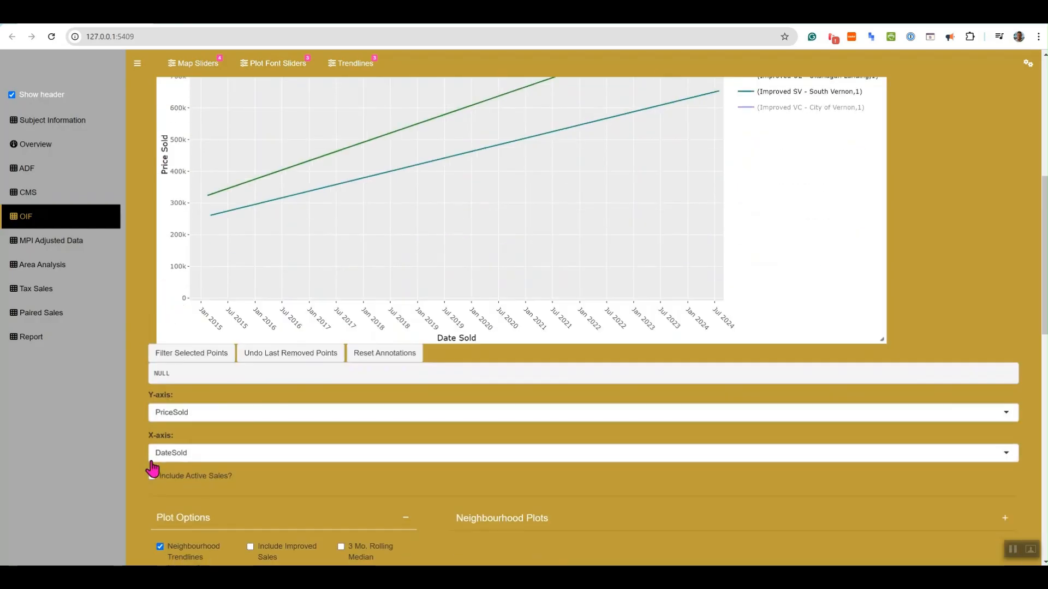
scroll(143, 479, "up", 6)
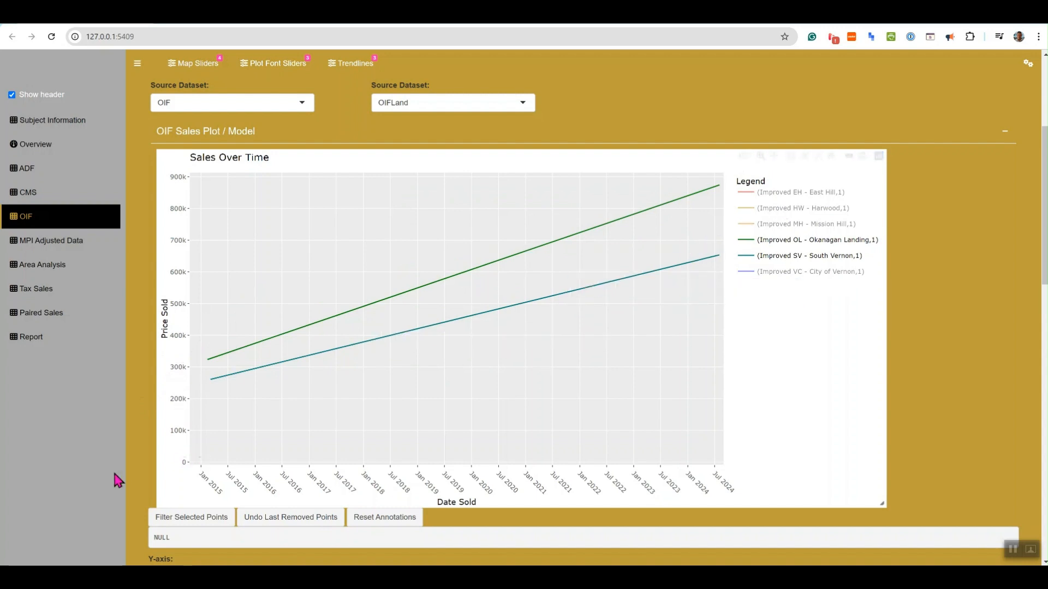
scroll(130, 425, "down", 5)
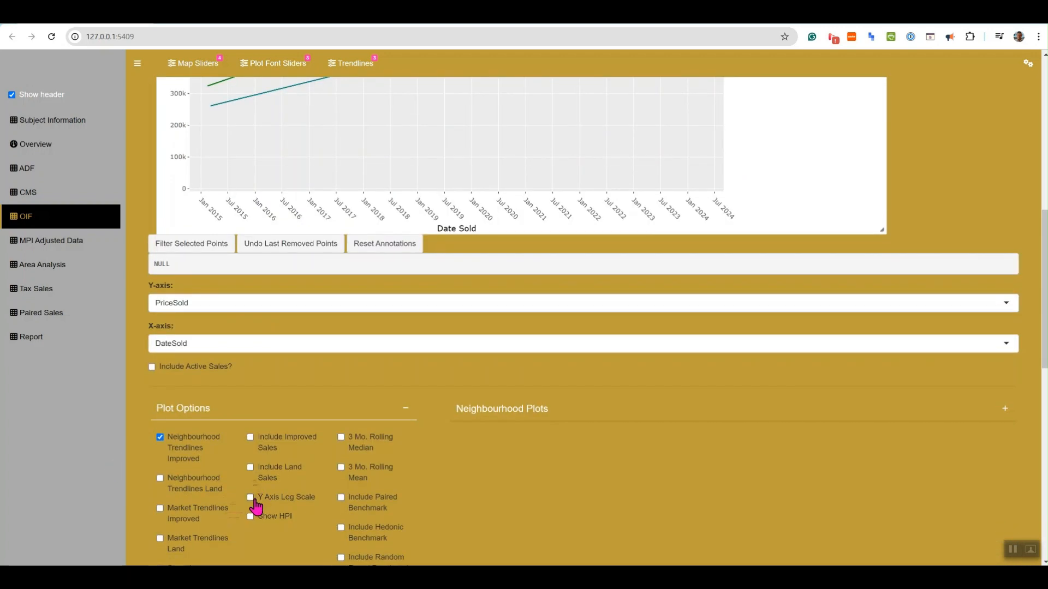
left_click(252, 498)
scroll(152, 259, "up", 5)
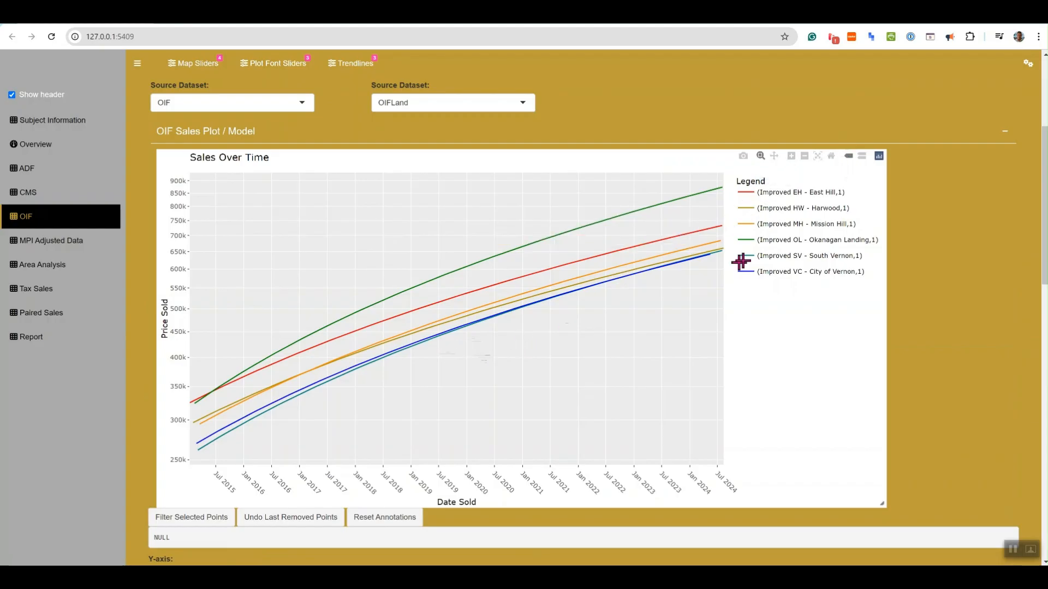
Hide the Harwood, Mission Hill and East Hill trendlines, and toggle the Okanagan Landing trendline off and on again for comparison.
left_click(771, 209)
left_click(771, 225)
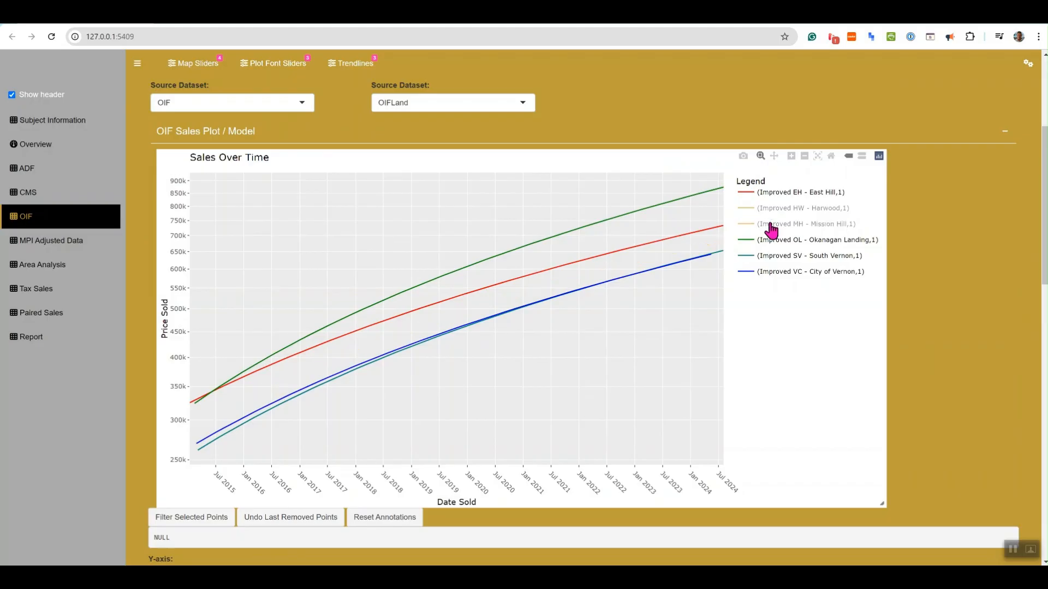
left_click(774, 195)
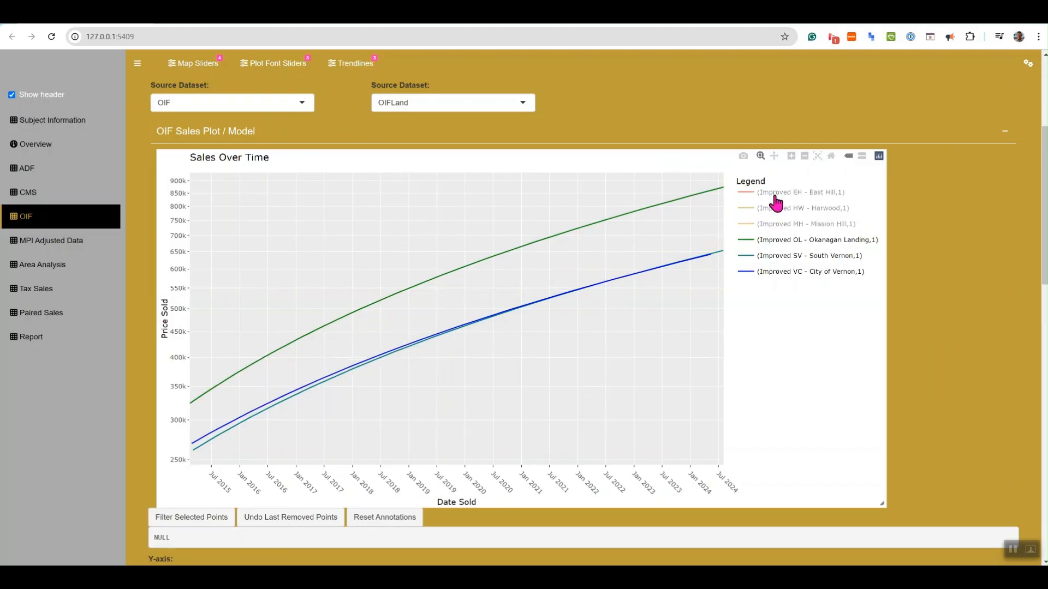
left_click(773, 243)
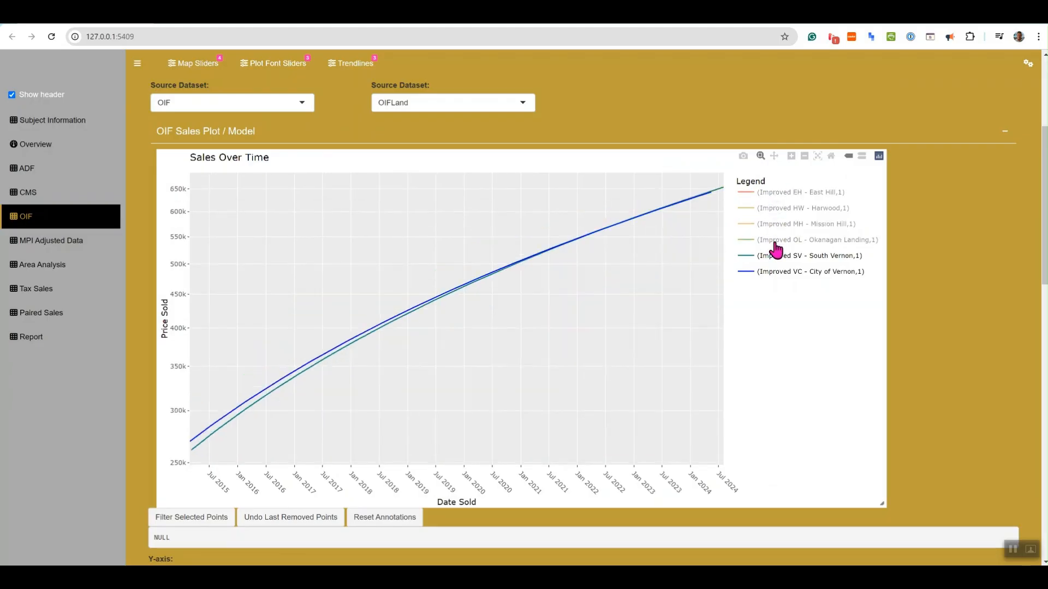
left_click(782, 243)
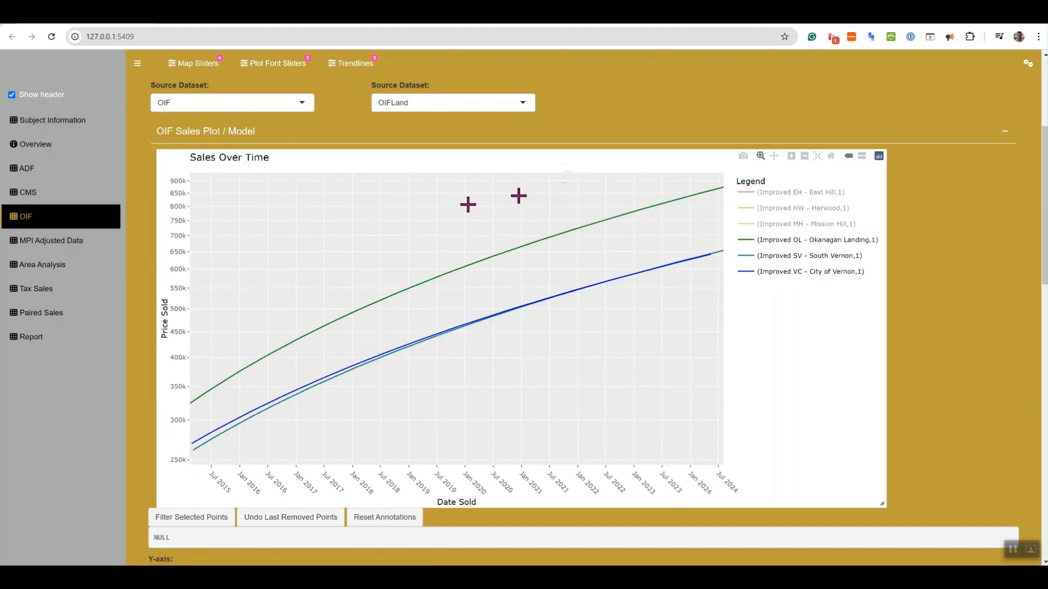
Switch from the map to the OIF filters and review the year built, square feet and lot size boxplots with the sales plot.
scroll(163, 371, "down", 2)
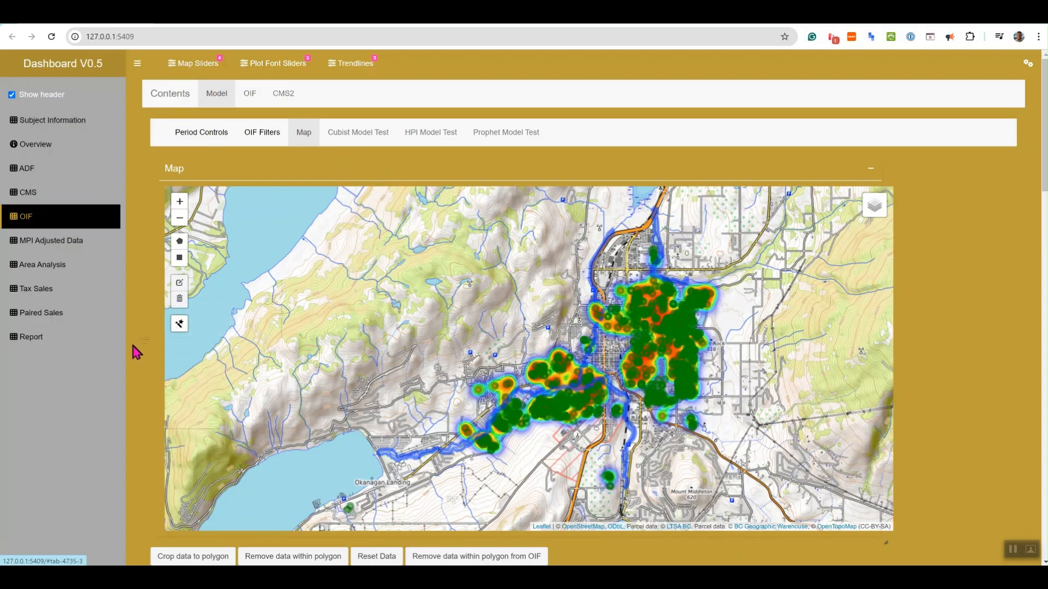
scroll(133, 351, "down", 1)
scroll(128, 251, "up", 1)
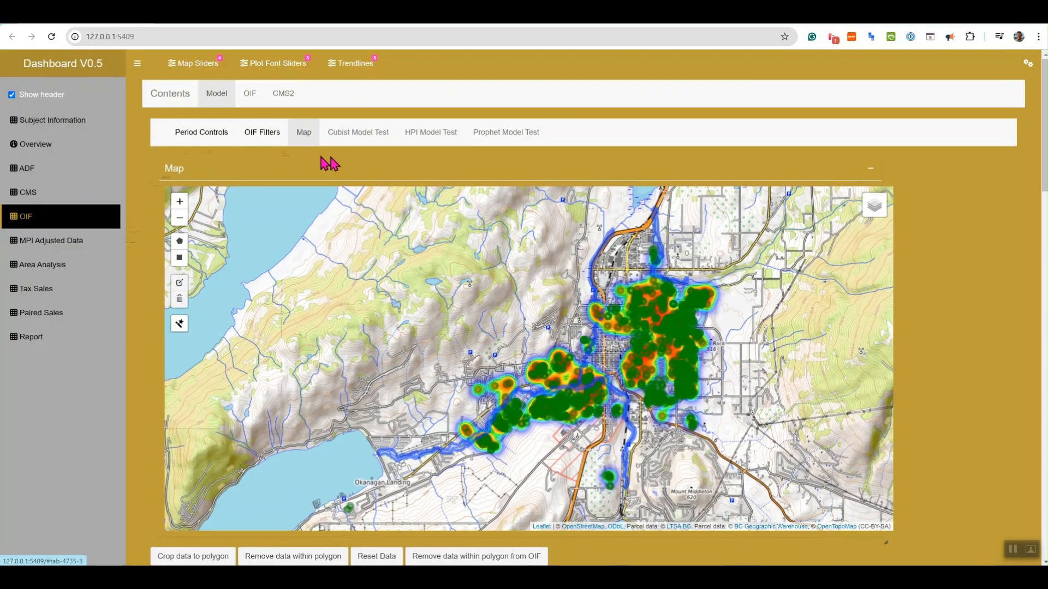
left_click(270, 136)
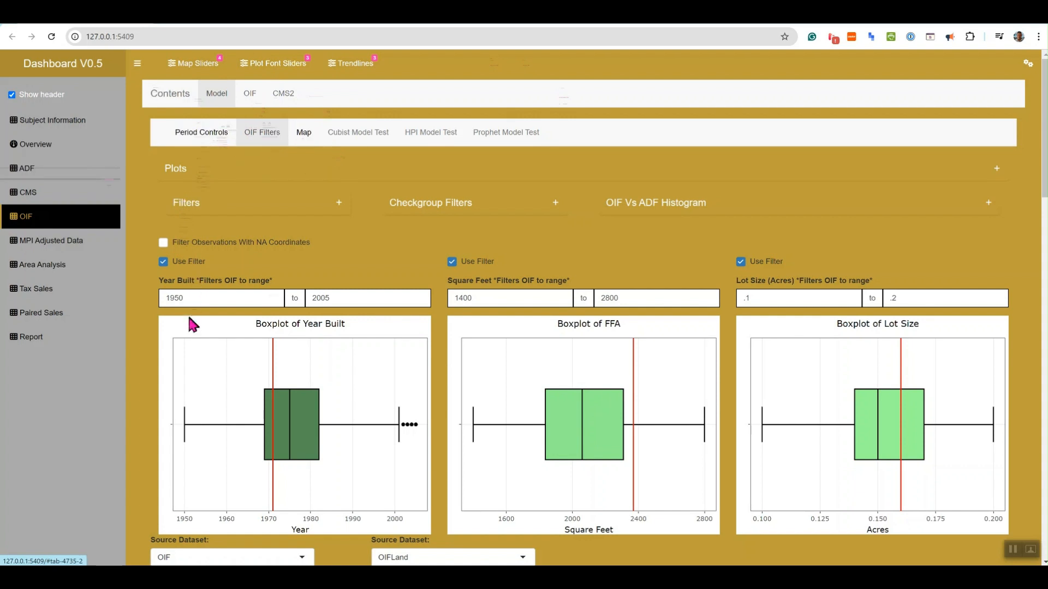
scroll(192, 325, "down", 5)
scroll(151, 401, "down", 5)
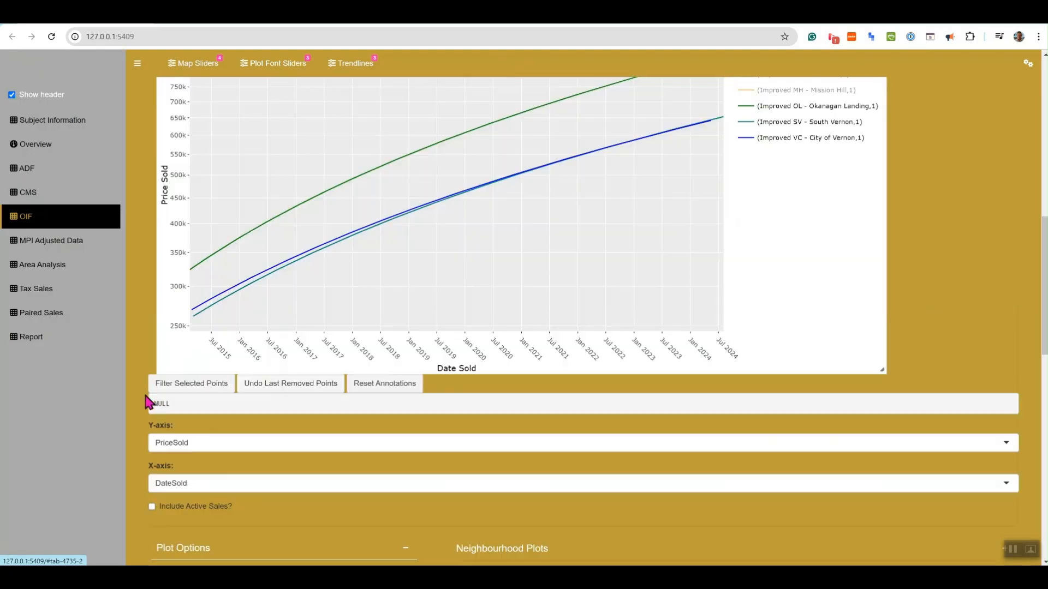
scroll(148, 402, "up", 10)
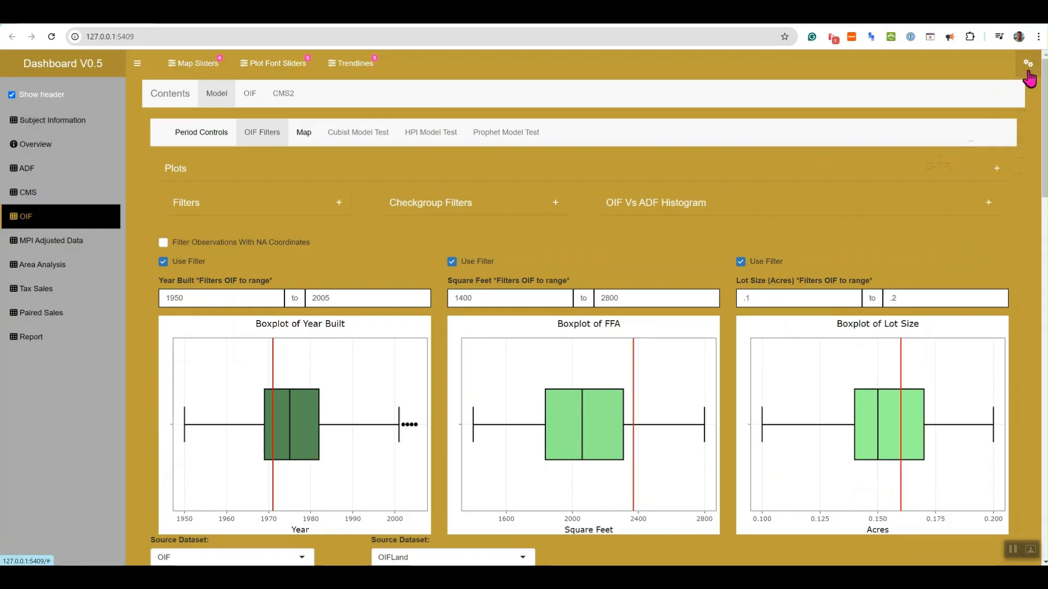
Examine the Sales Over Time plot with improved sales points and neighbourhood trendlines, including the flood setback trendline, the filter boxplots and the plot options.
scroll(488, 224, "down", 8)
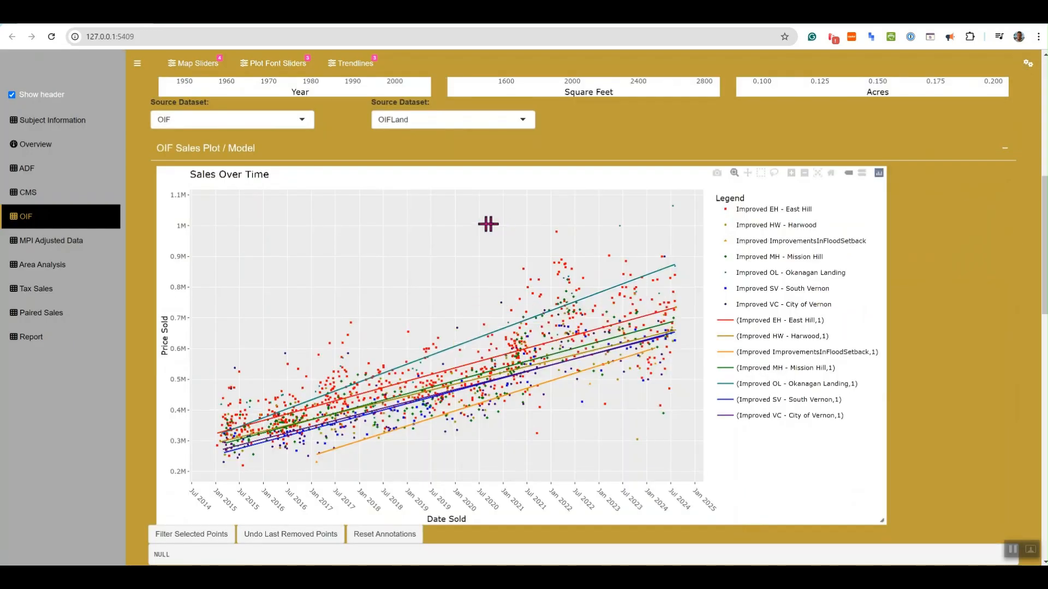
mouse_move(653, 354)
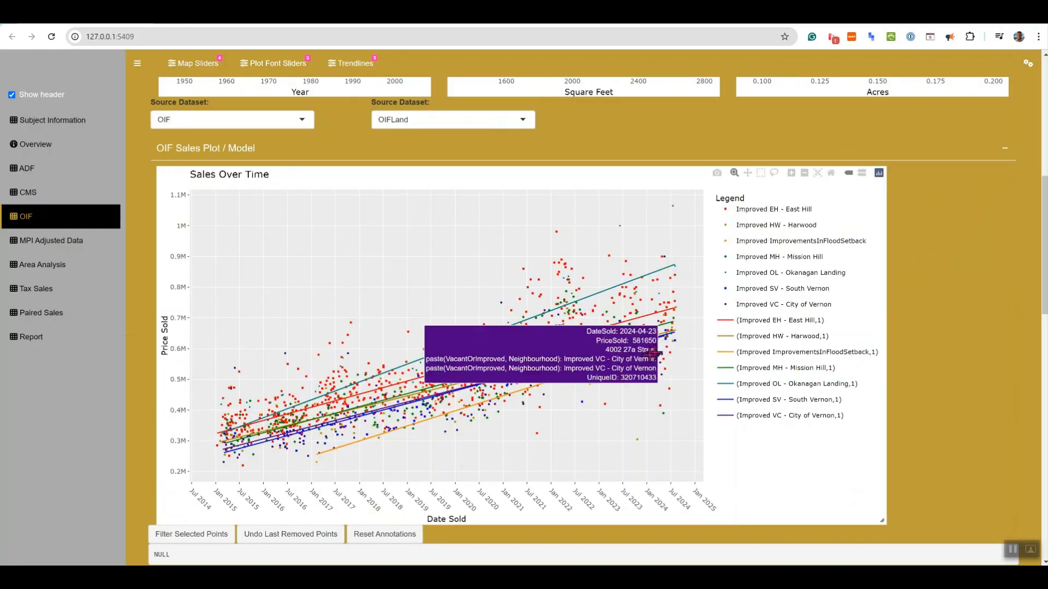
mouse_move(547, 382)
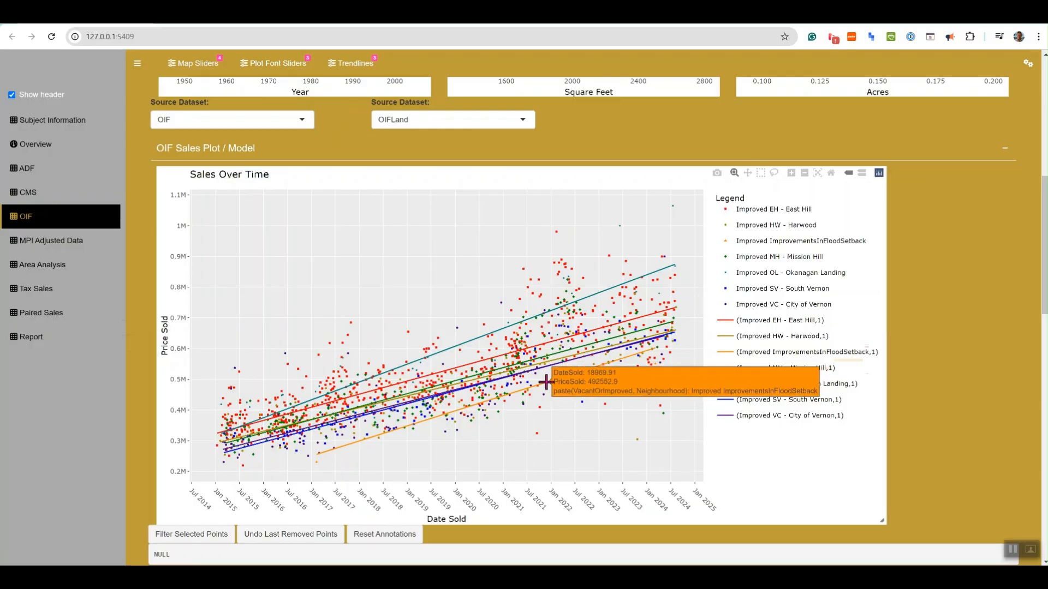
mouse_move(614, 372)
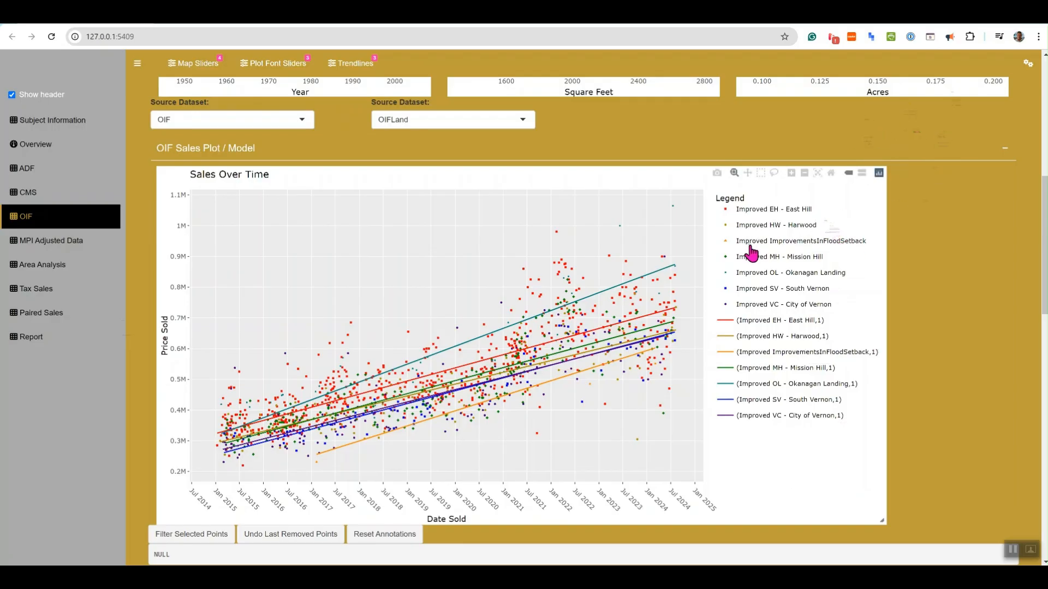
scroll(870, 153, "up", 2)
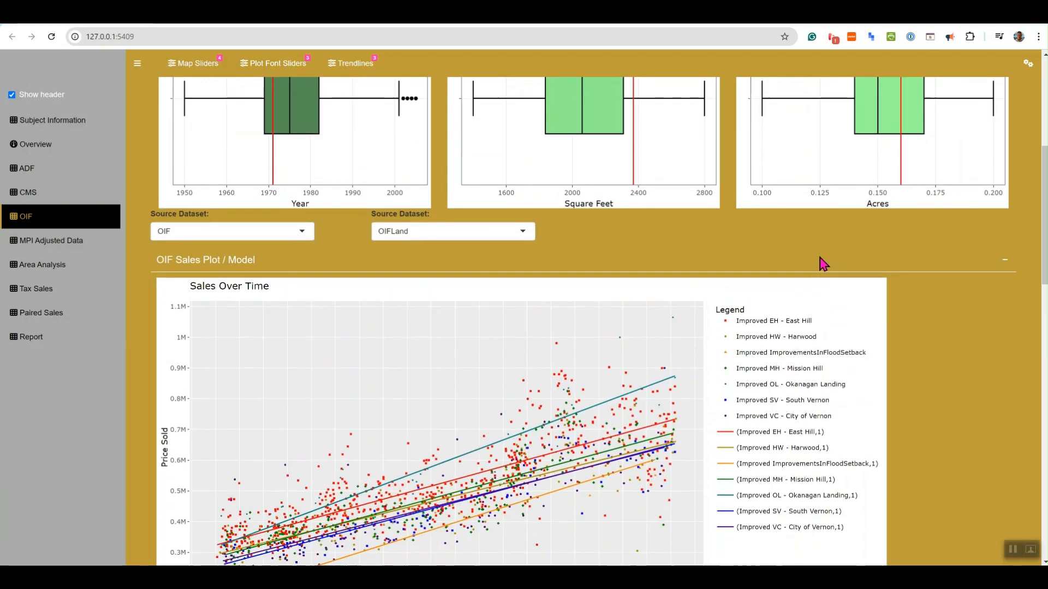
scroll(819, 262, "up", 6)
scroll(428, 216, "down", 4)
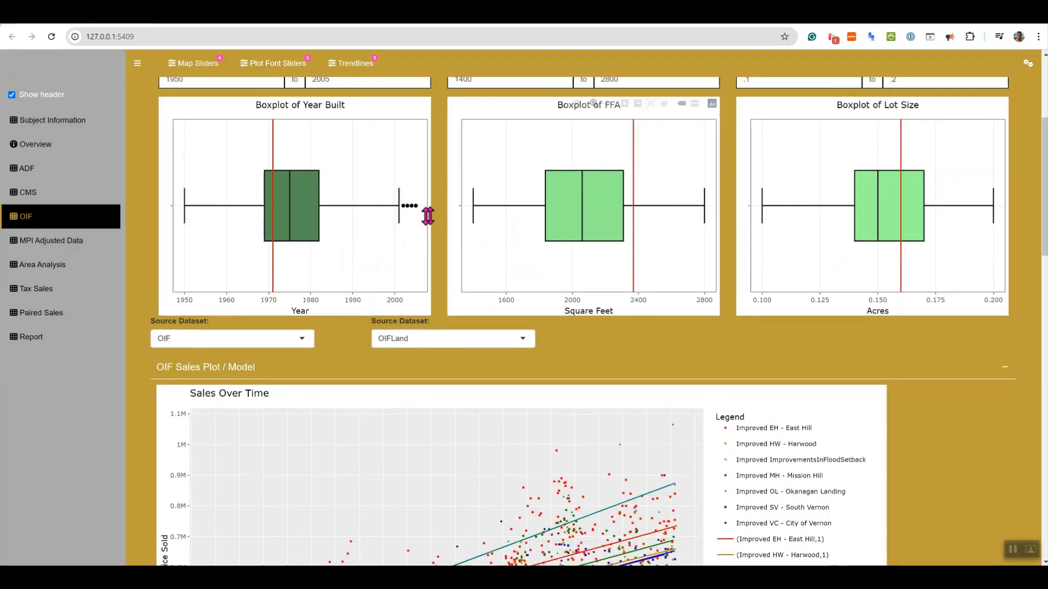
scroll(428, 216, "down", 7)
scroll(953, 378, "down", 4)
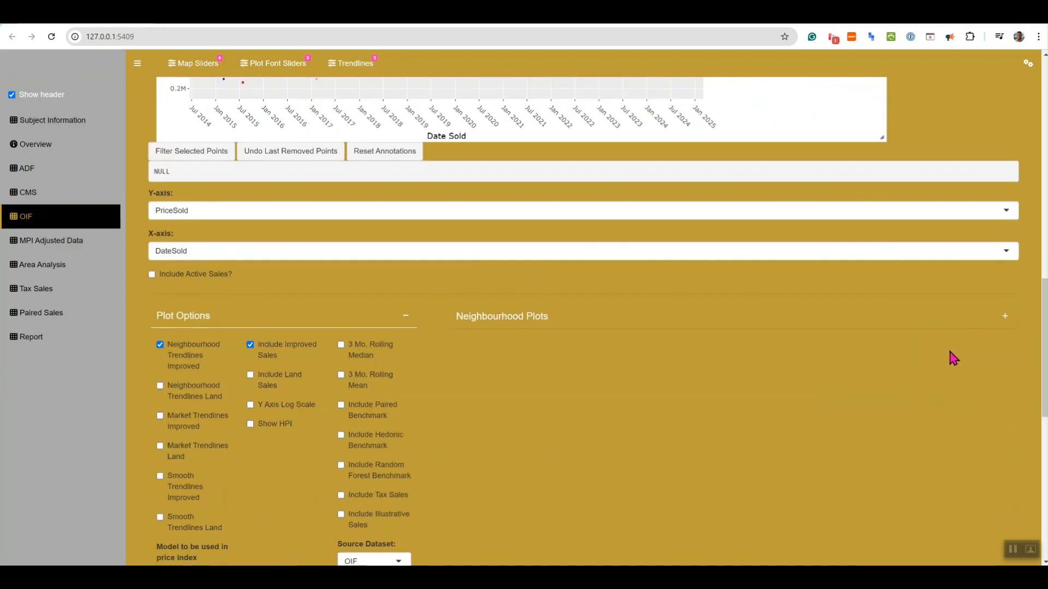
scroll(952, 355, "up", 12)
scroll(549, 330, "down", 5)
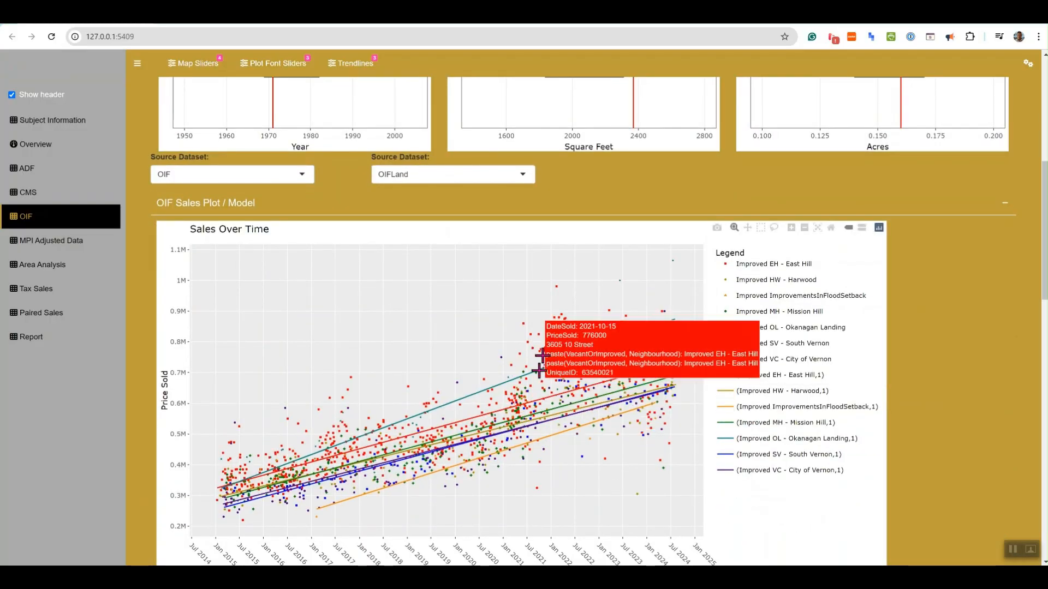
Expand the checkgroup filters above the boxplots and return to the Sales Over Time plot.
scroll(580, 222, "up", 7)
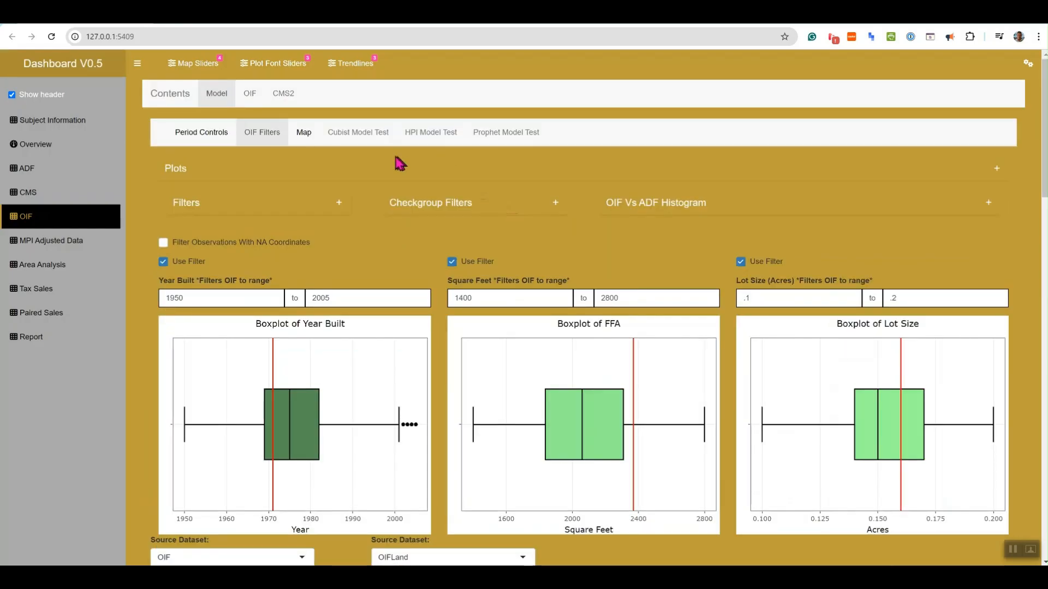
left_click(553, 208)
scroll(531, 234, "down", 15)
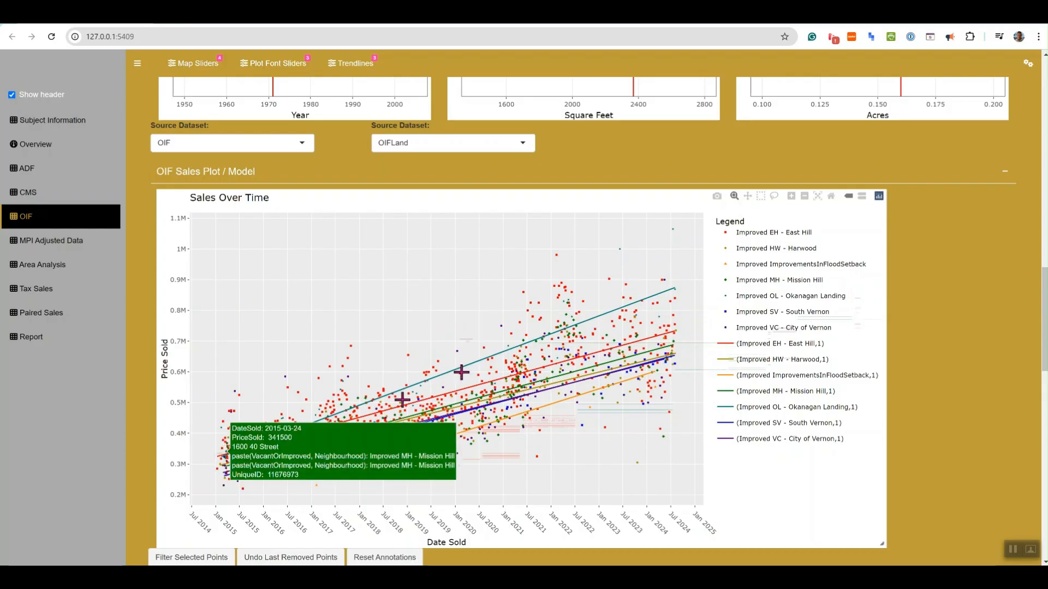
scroll(647, 327, "up", 6)
scroll(662, 475, "down", 7)
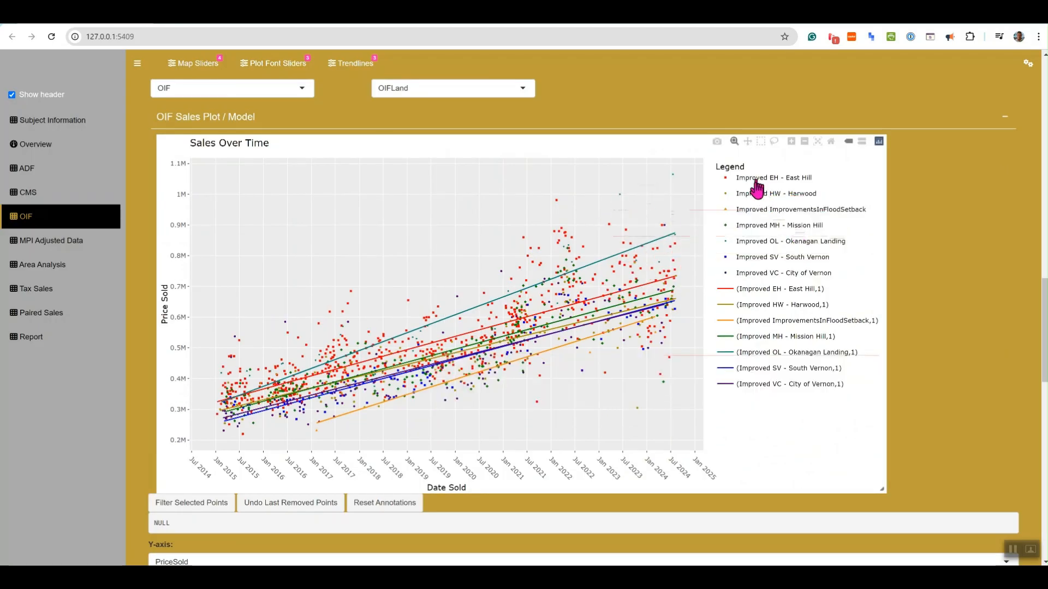
Isolate the Improved OL - Okanagan Landing sales points in the plot, toggle them off, and restore all series.
double_click(747, 244)
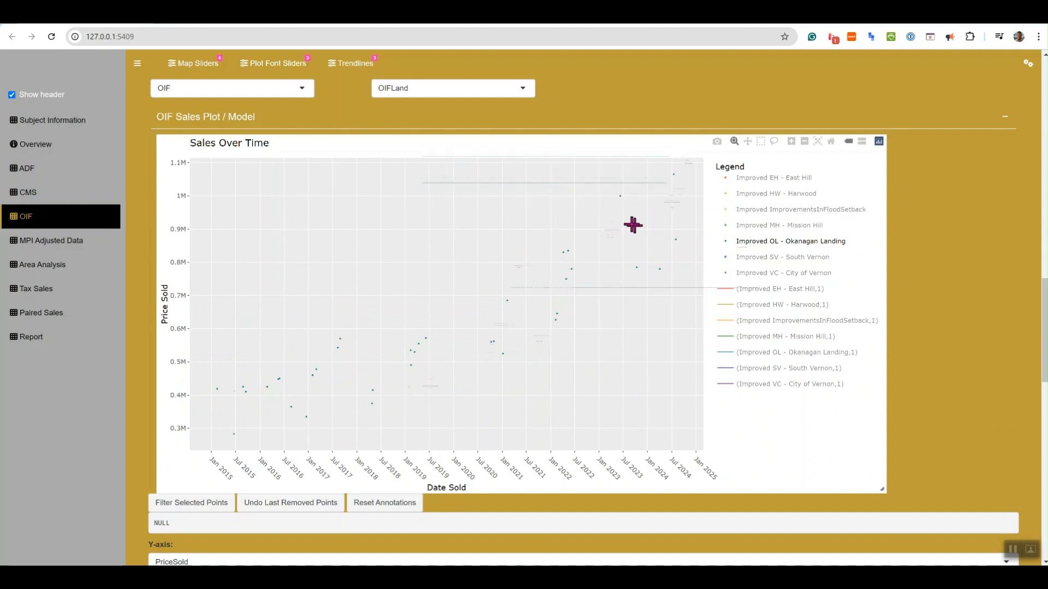
left_click(739, 244)
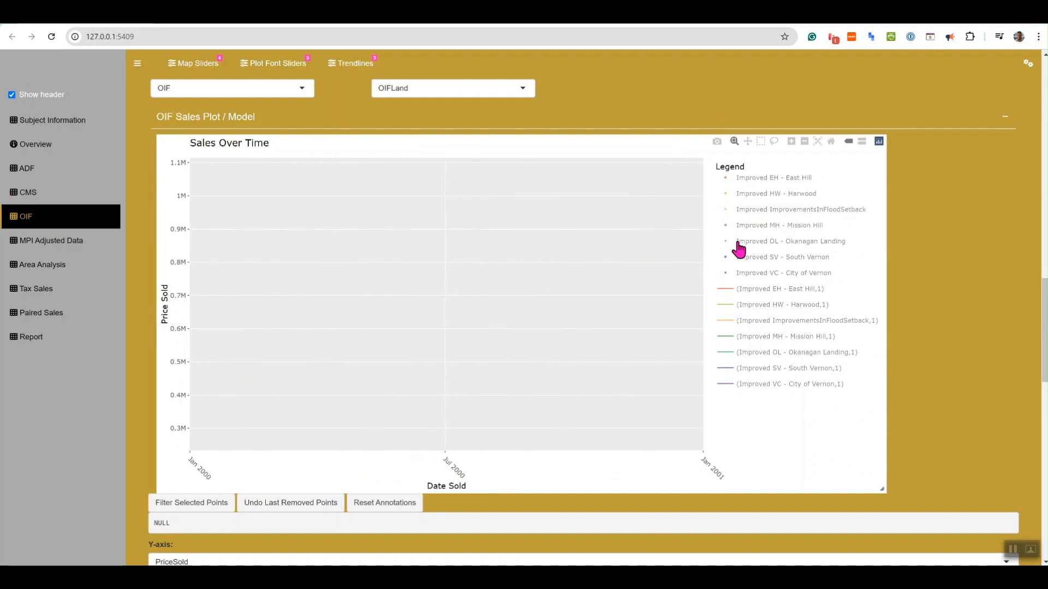
double_click(739, 250)
Exclude OL - Okanagan Landing in the neighbourhood checkgroup filter and apply the filter to the OIF data.
scroll(728, 227, "up", 10)
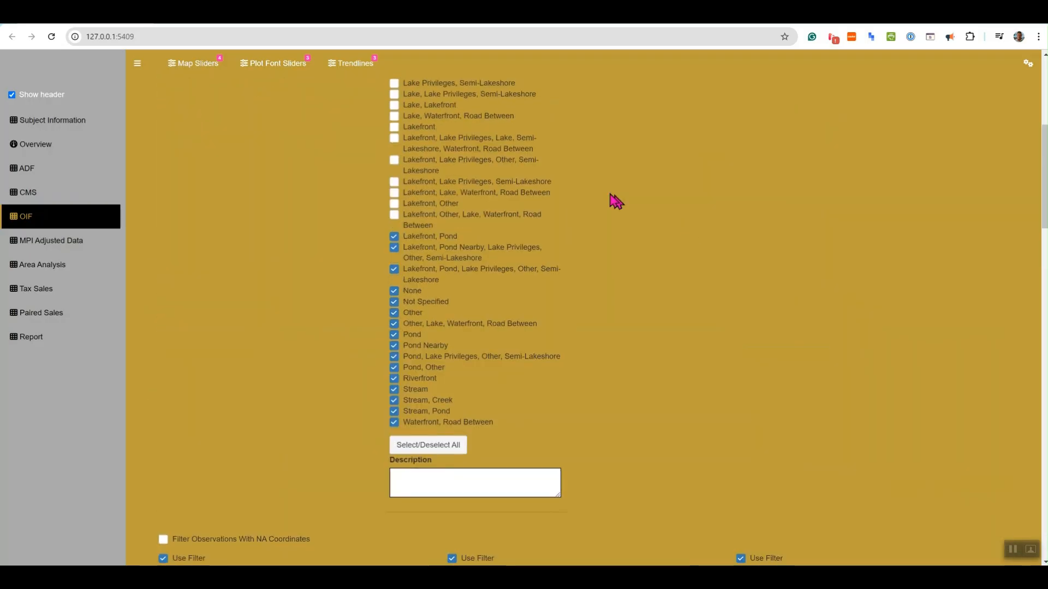
scroll(432, 164, "up", 4)
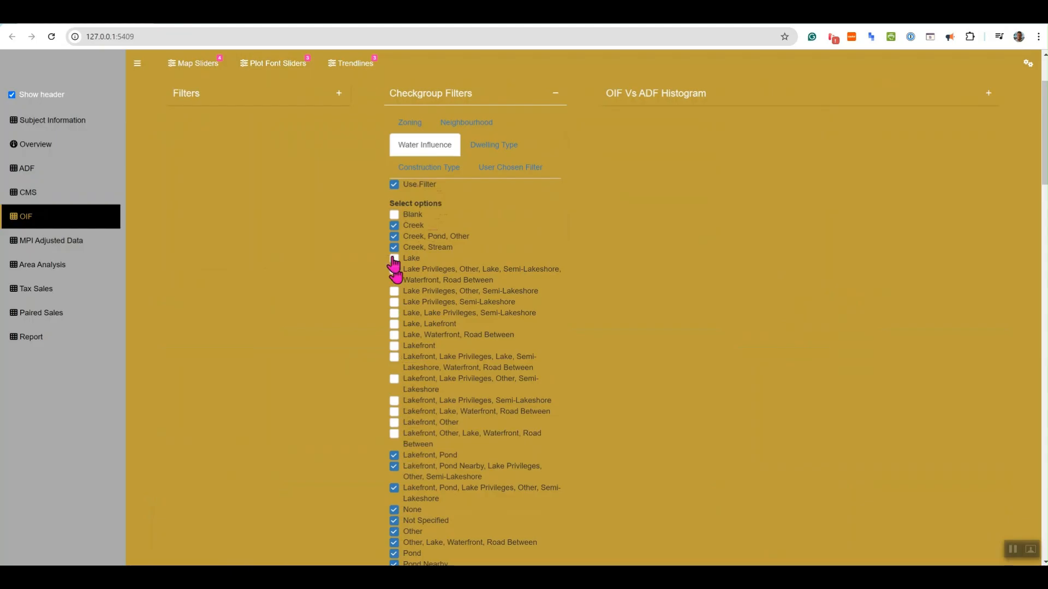
left_click(466, 130)
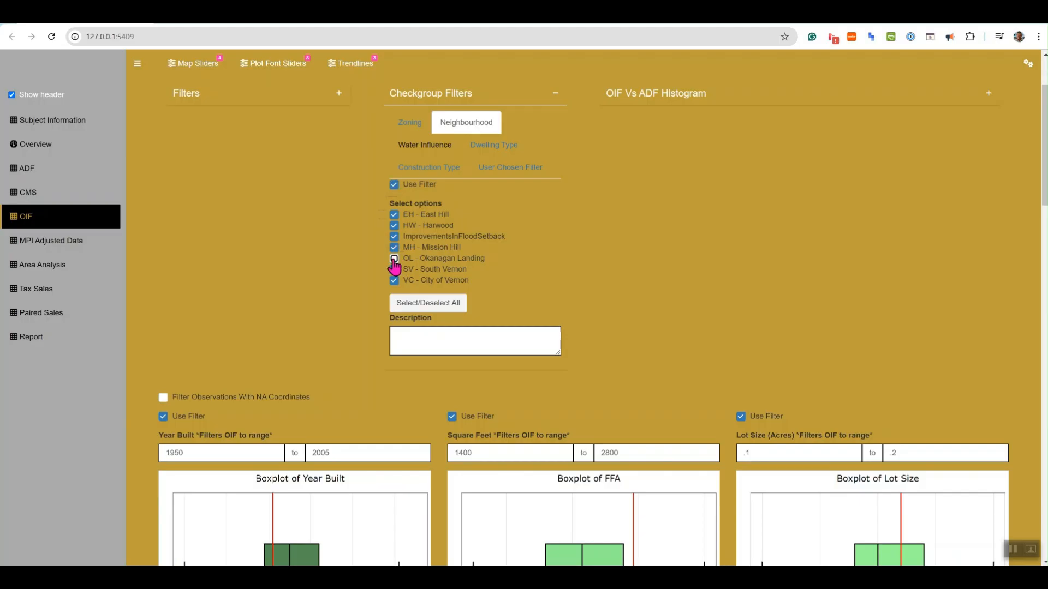
left_click(1028, 64)
left_click(955, 96)
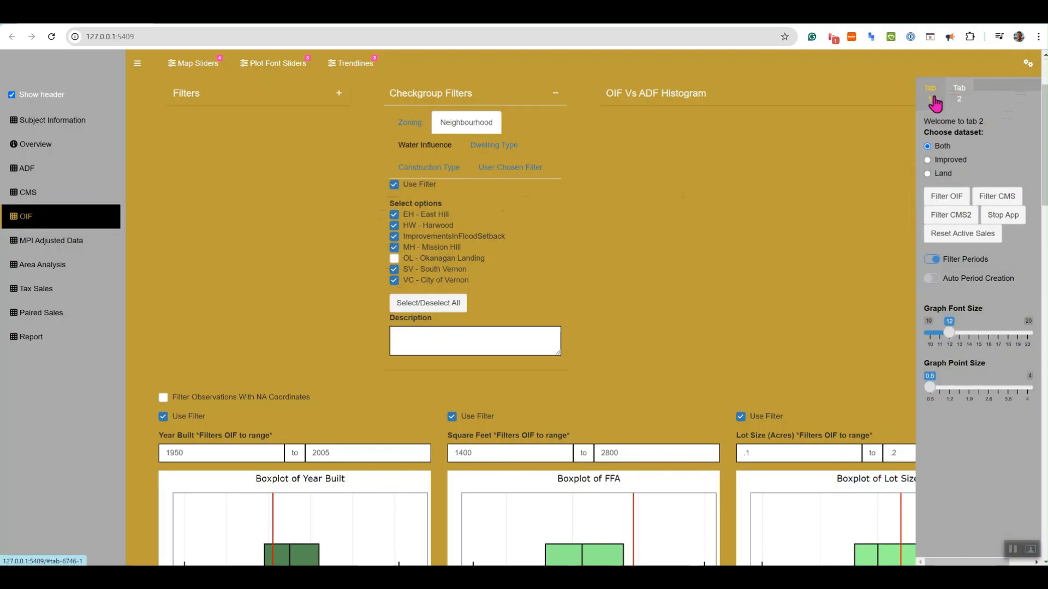
left_click(960, 104)
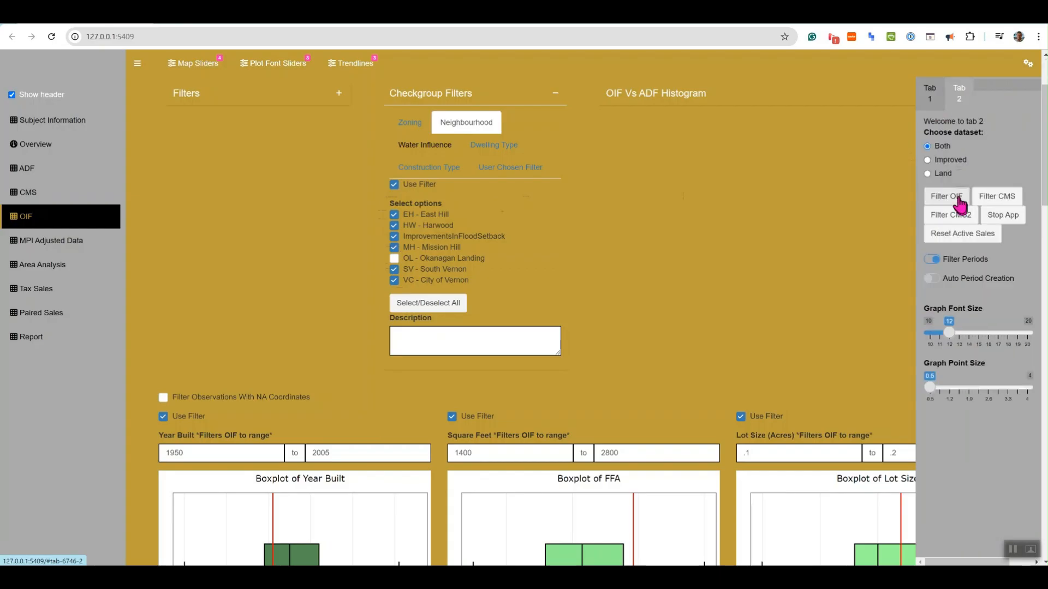
left_click(1028, 63)
Examine the refreshed Sales Over Time plot and its trendlines together with the neighbourhood options and the filter boxplots.
scroll(895, 131, "down", 10)
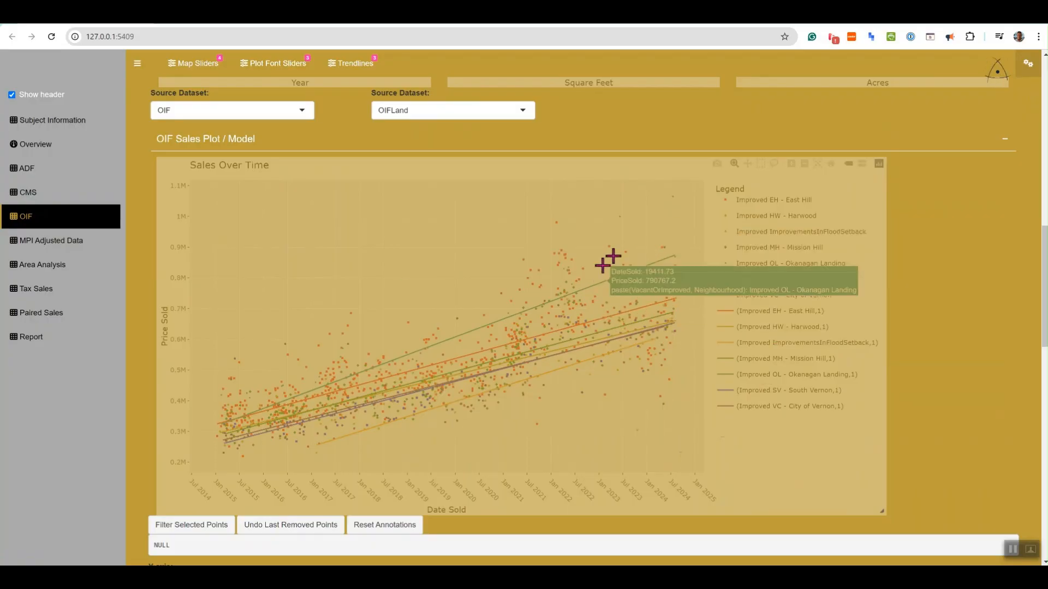
scroll(636, 223, "down", 2)
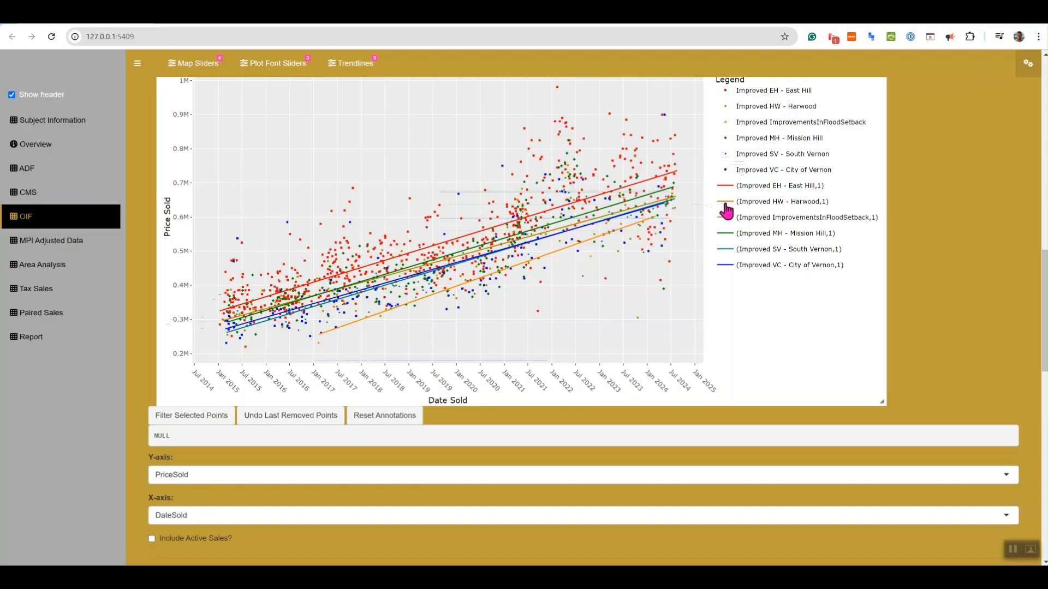
scroll(744, 196, "up", 2)
scroll(624, 235, "up", 1)
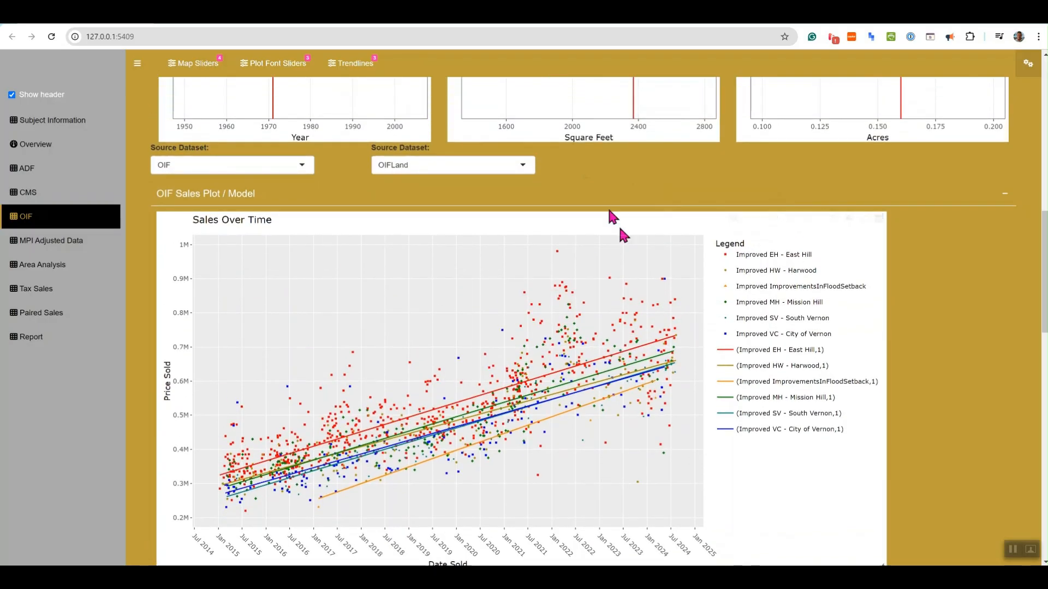
scroll(637, 250, "up", 7)
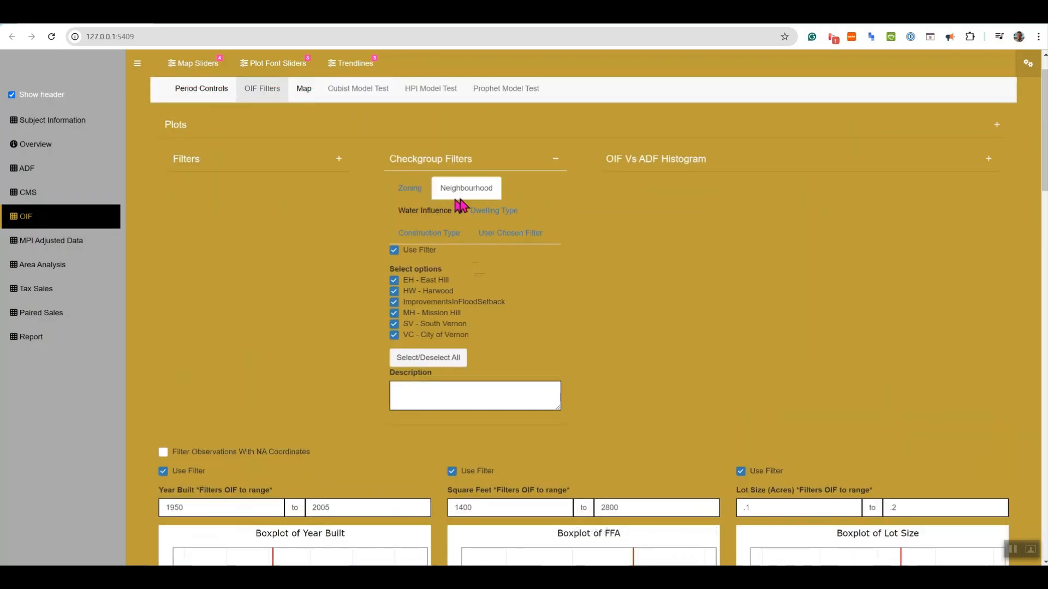
scroll(556, 322, "down", 13)
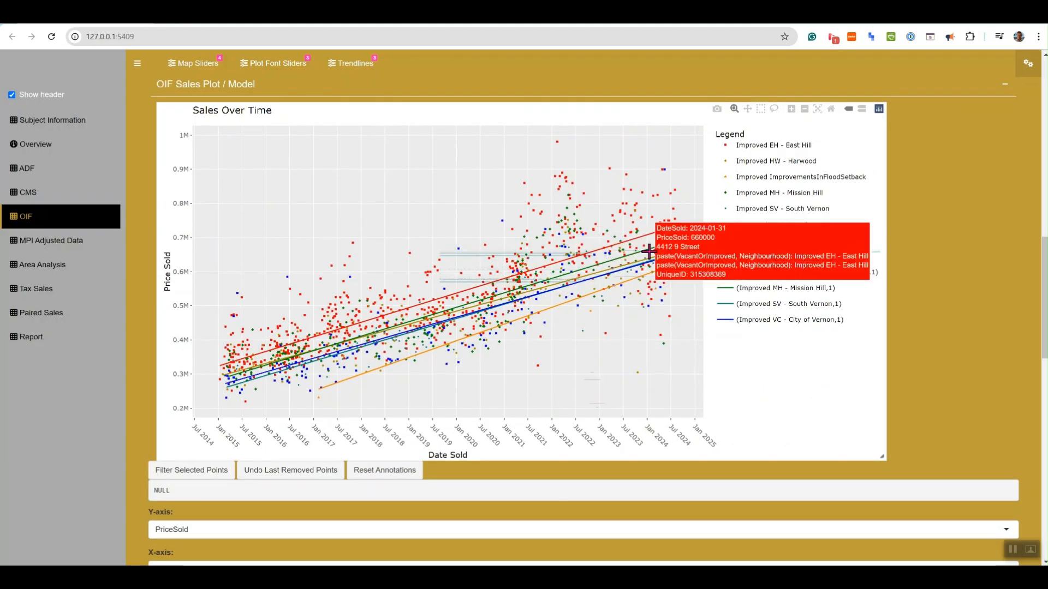
scroll(611, 217, "up", 5)
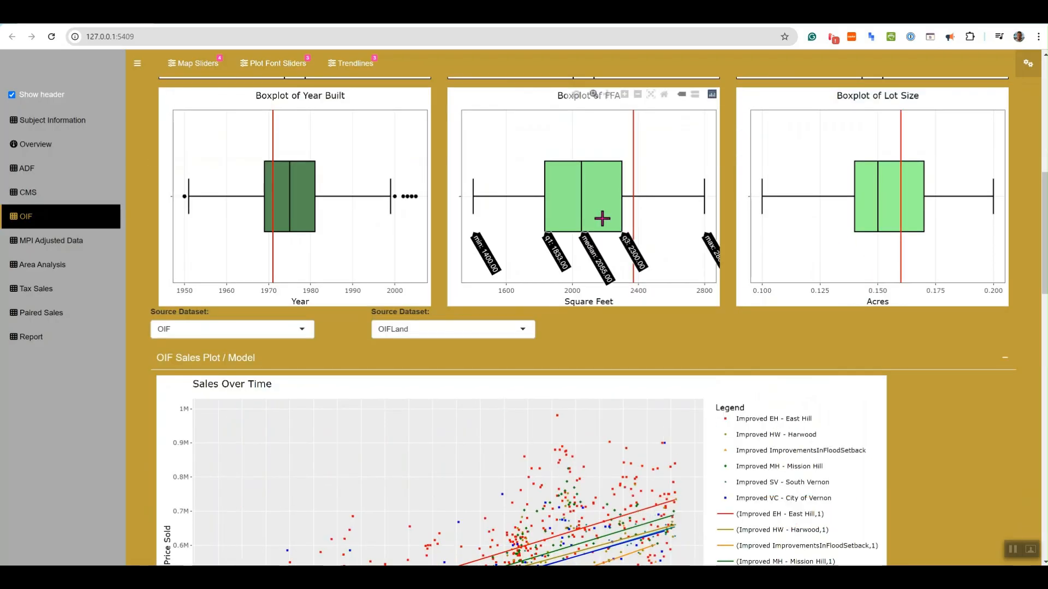
scroll(612, 217, "down", 6)
scroll(617, 216, "up", 5)
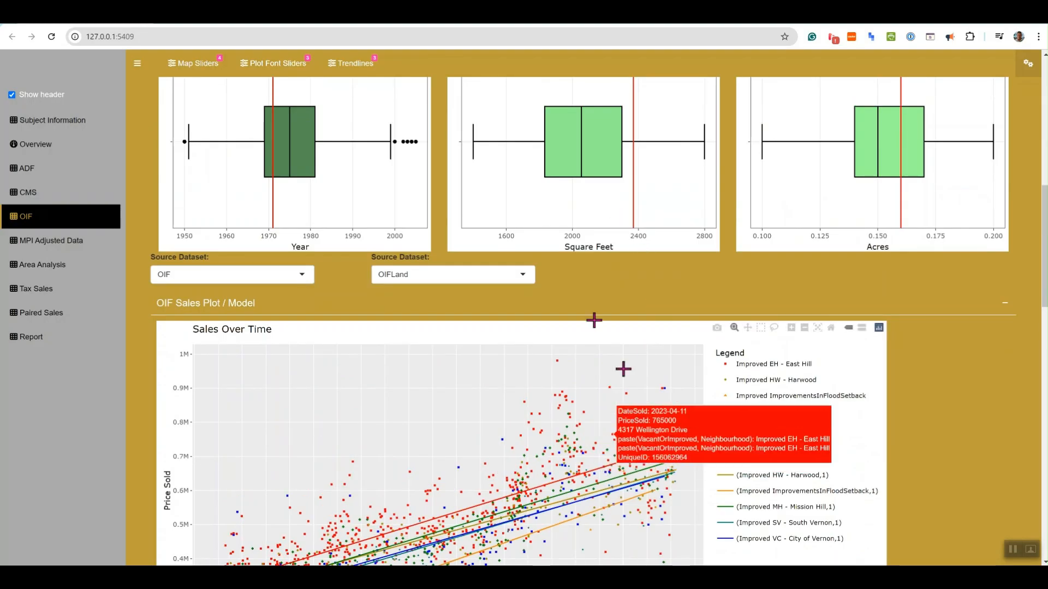
scroll(507, 250, "up", 10)
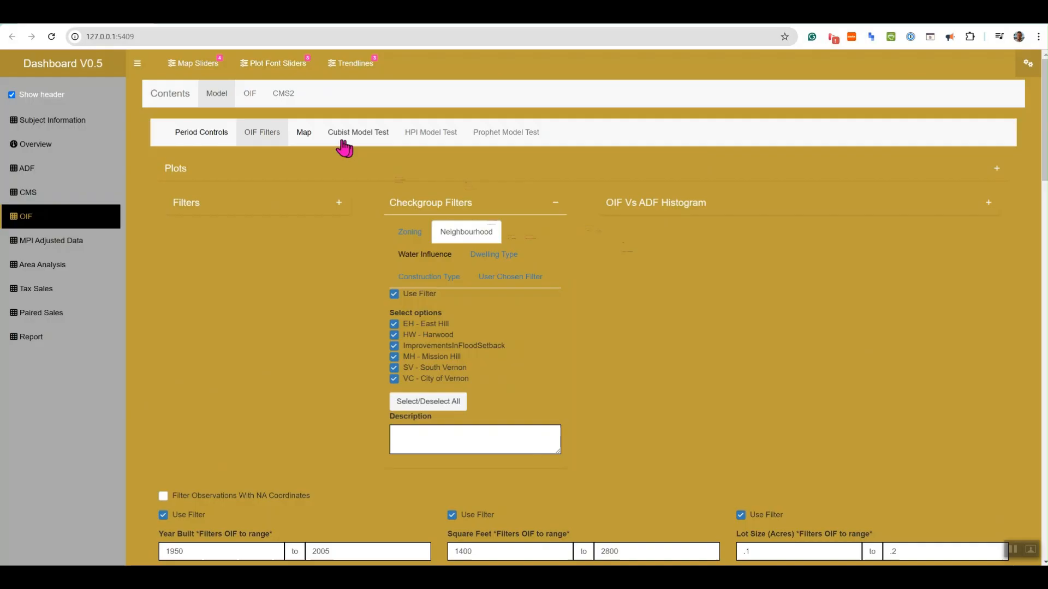
Open the sales map around Vernon and hide its heatmap and topographic overlay layers.
left_click(304, 134)
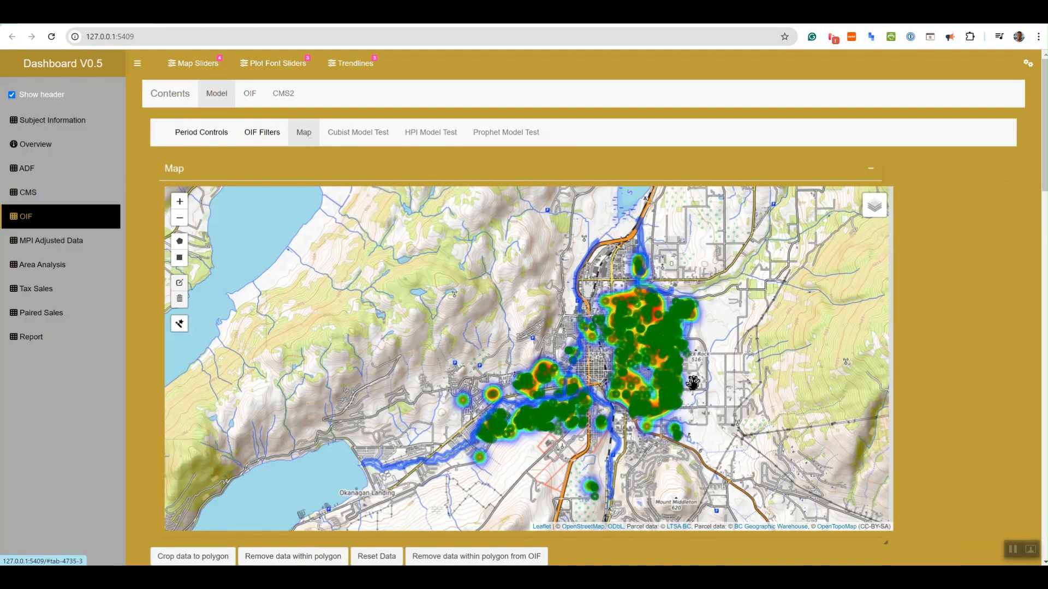
scroll(693, 384, "up", 4)
left_click_drag(582, 339, 491, 273)
scroll(491, 273, "up", 1)
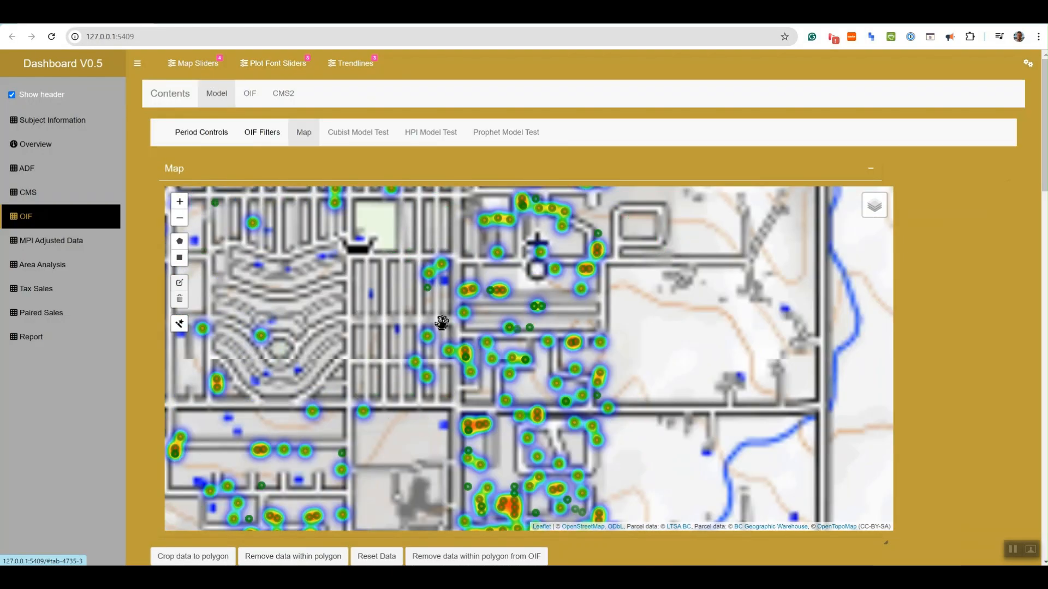
scroll(612, 304, "down", 3)
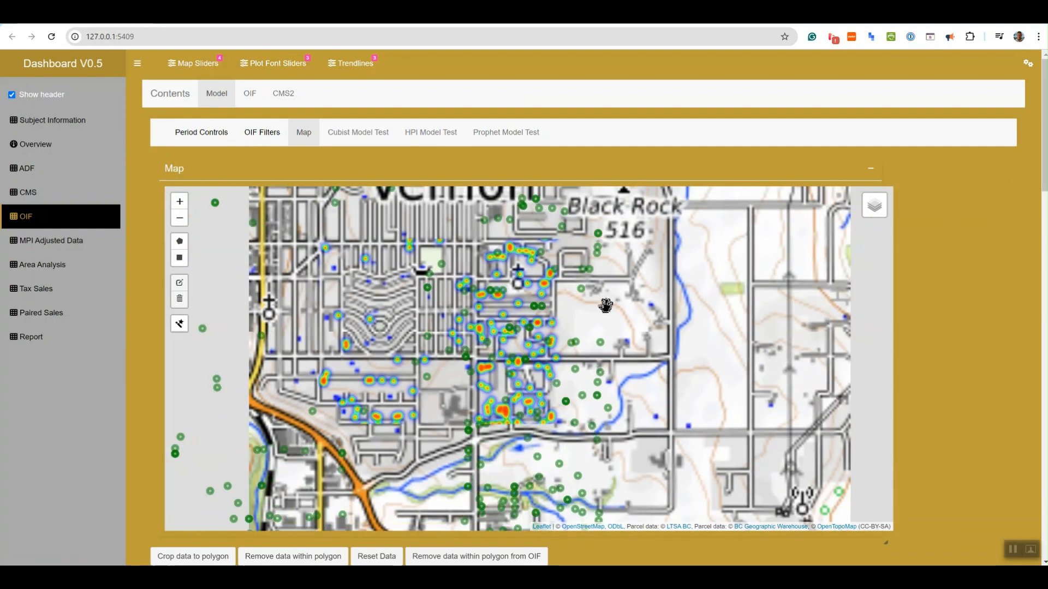
scroll(551, 367, "down", 1)
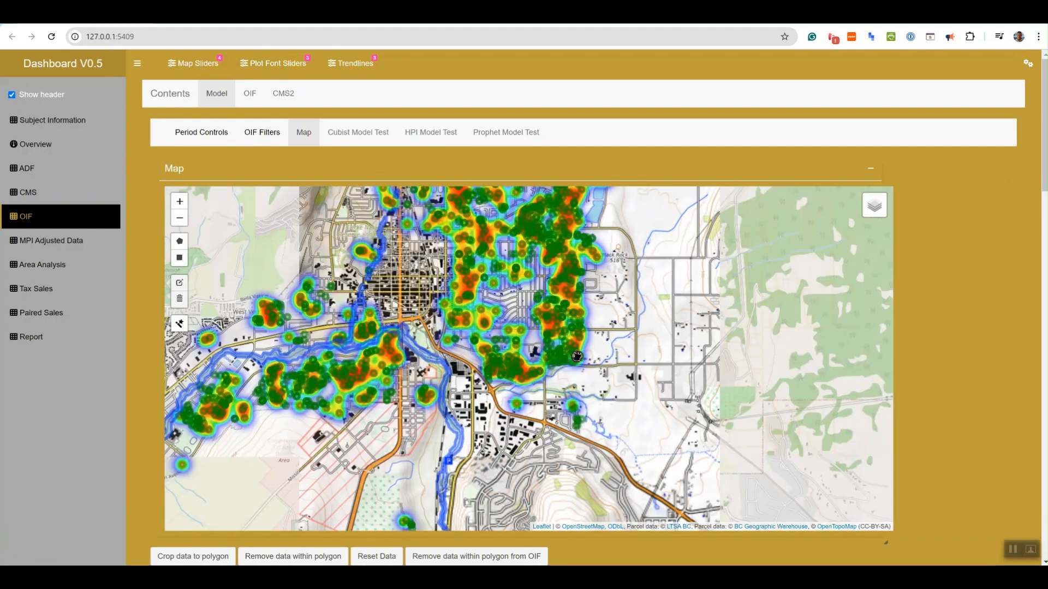
left_click_drag(543, 283, 551, 300)
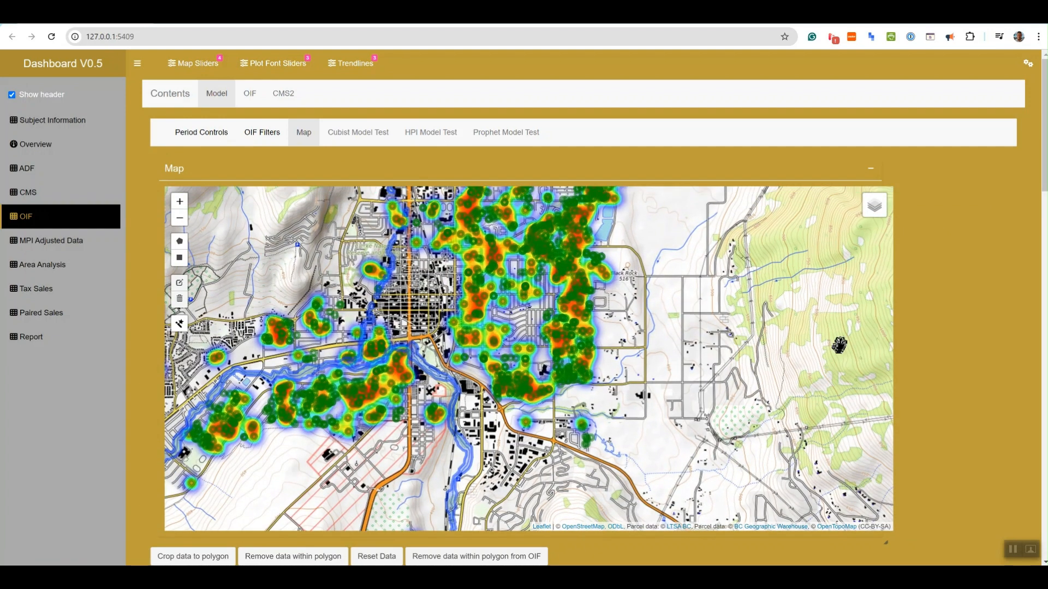
left_click(867, 206)
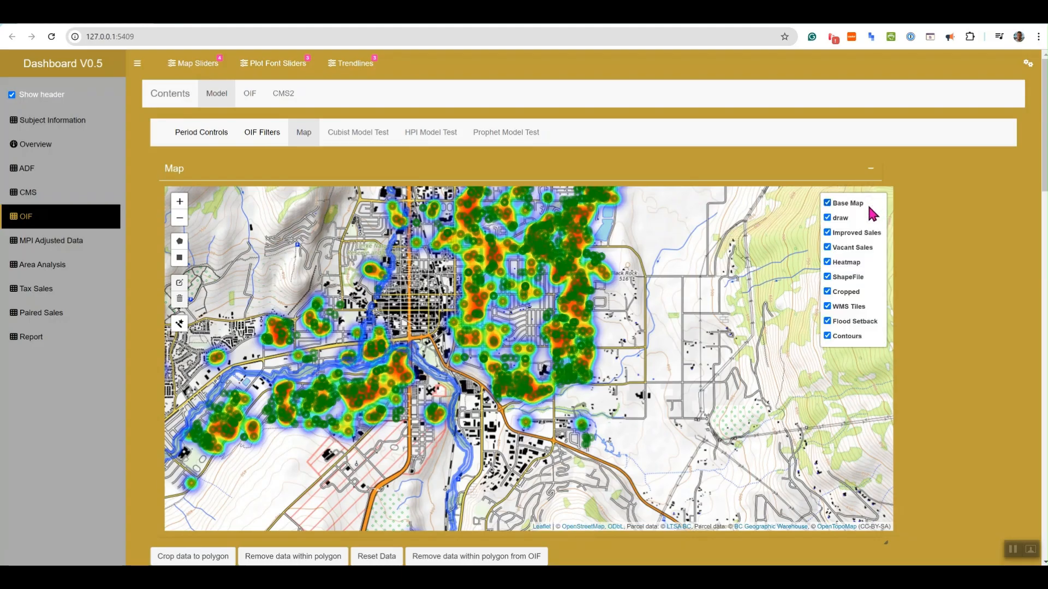
left_click(834, 267)
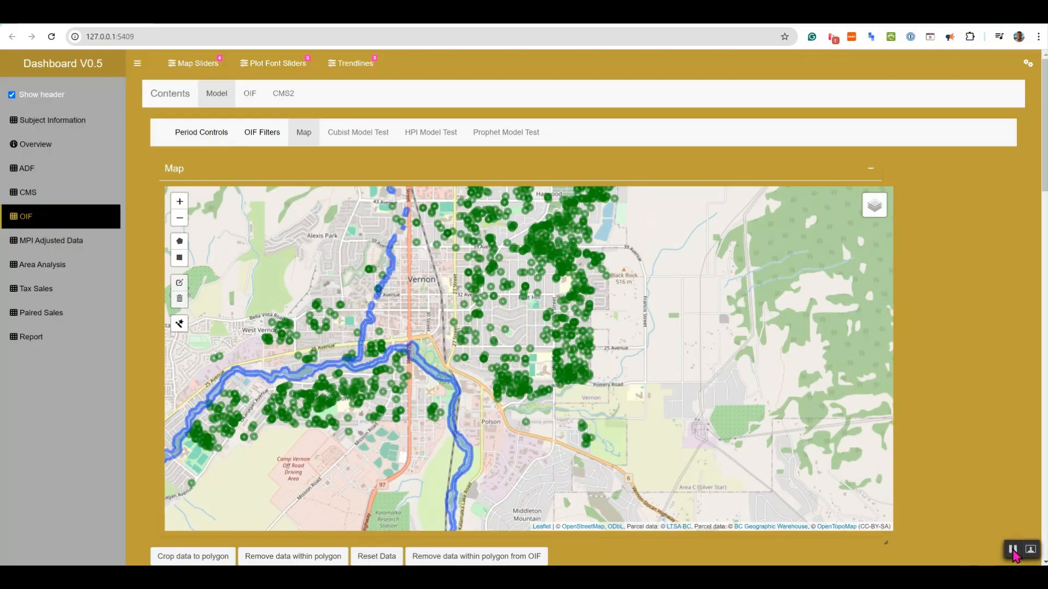
Draw a polygon around the East Hill sales east of Vernon's centre and remove the data within it from OIF.
left_click(1014, 554)
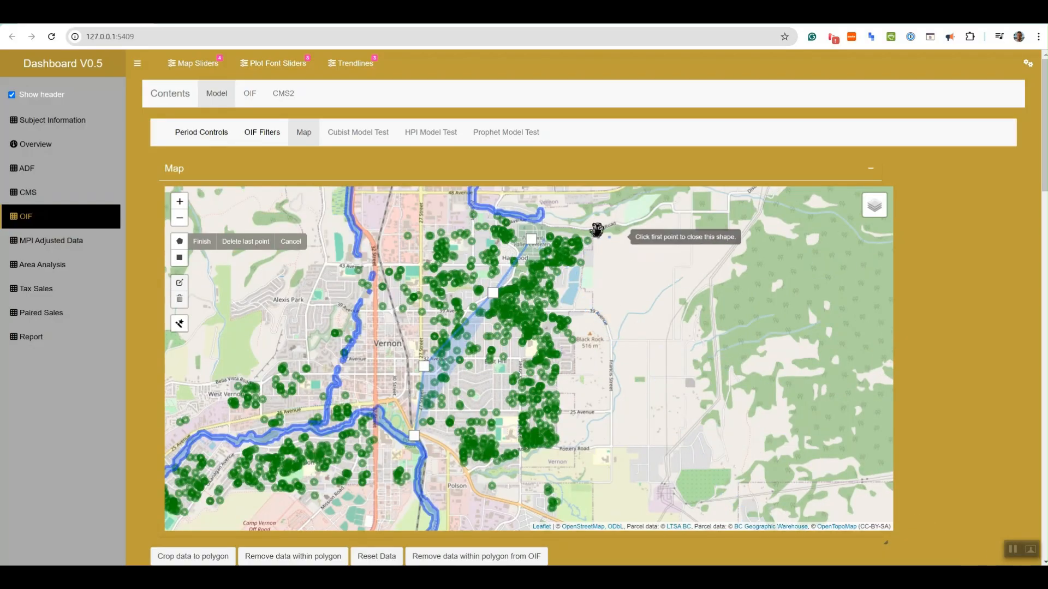
left_click(561, 218)
left_click(614, 246)
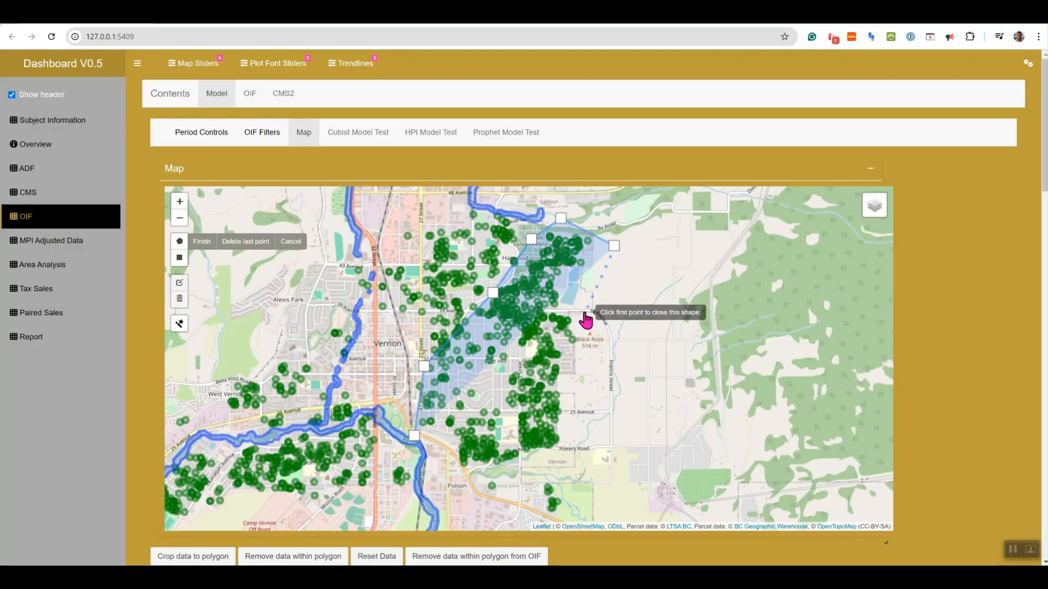
left_click(585, 312)
left_click(577, 446)
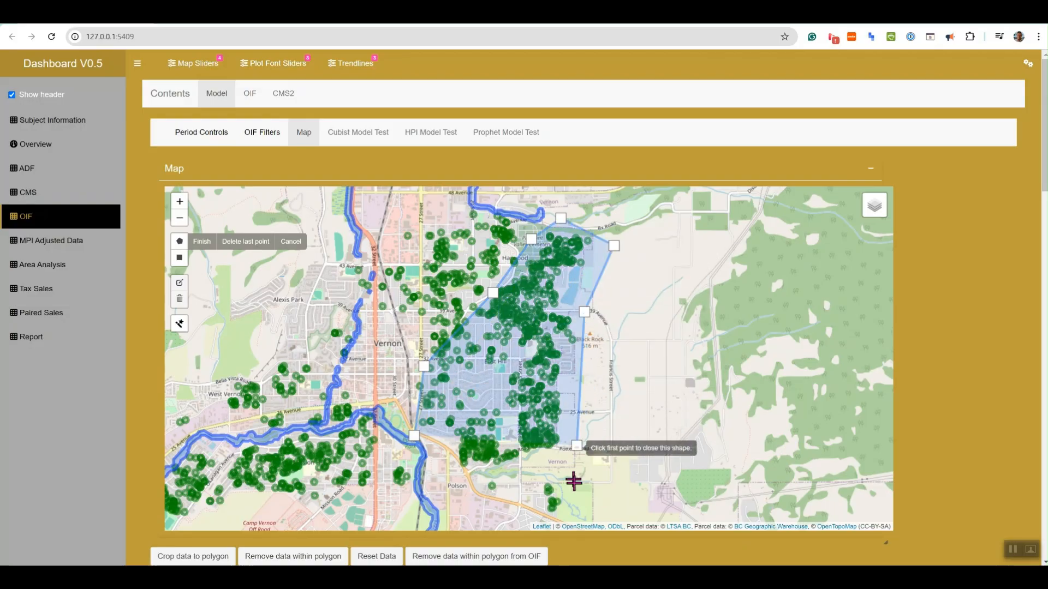
left_click(572, 516)
left_click(508, 511)
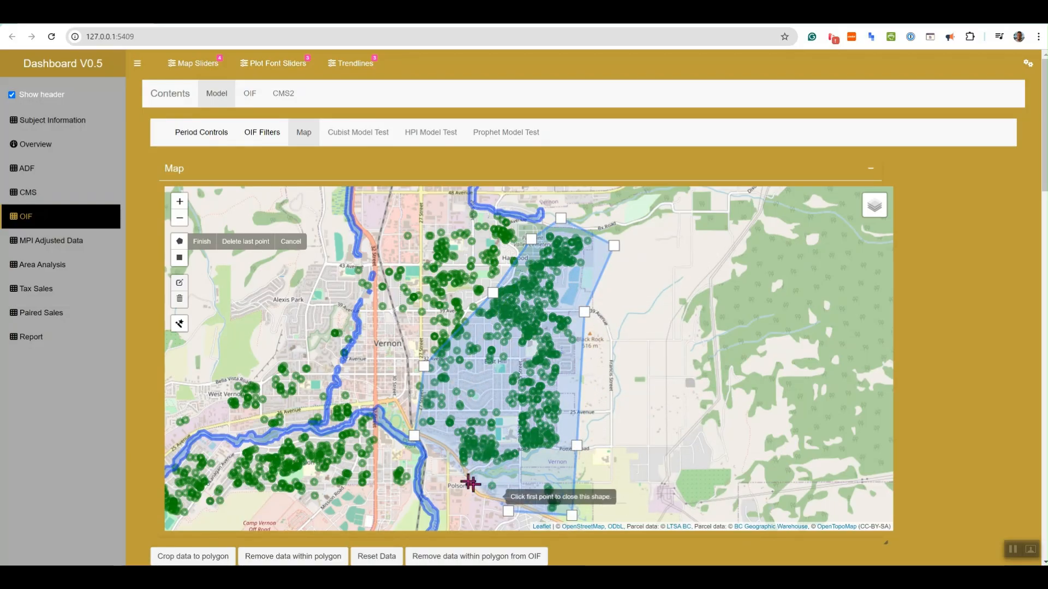
left_click(415, 437)
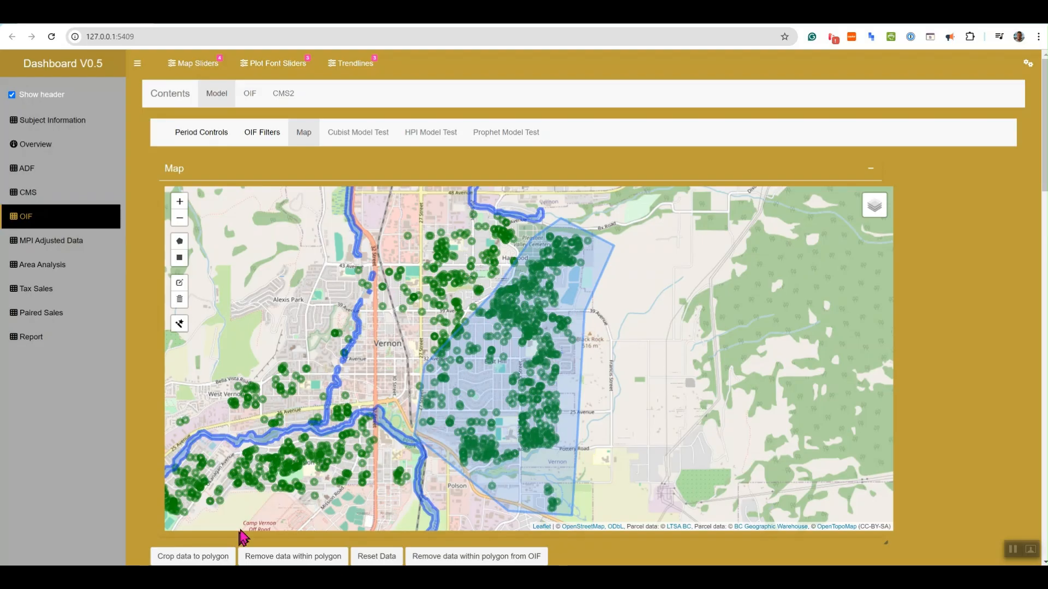
left_click(504, 558)
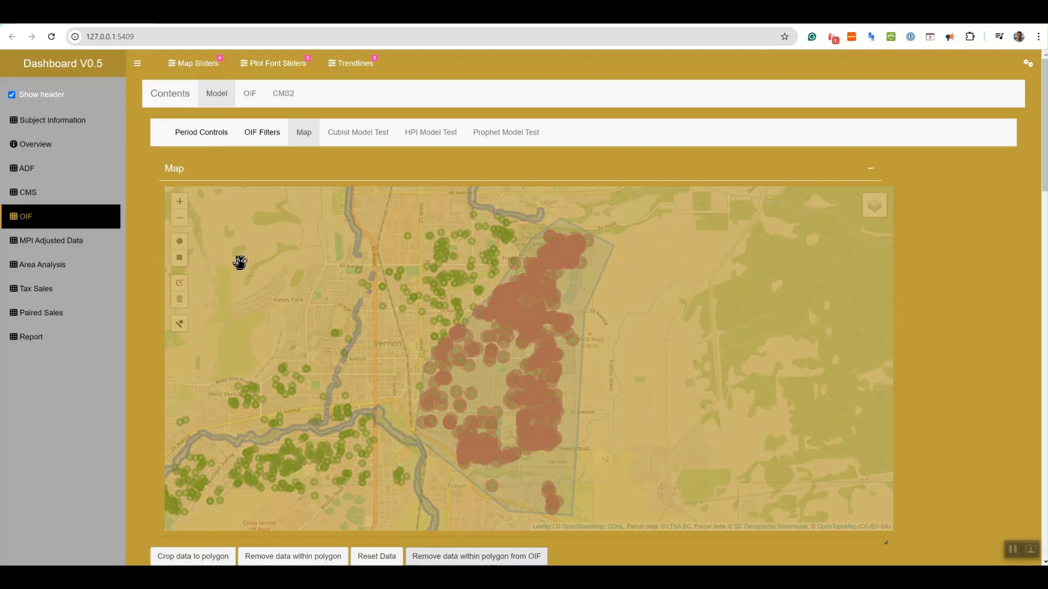
Review the Sales Over Time plot and the remaining sales clusters on the map after the polygon removal.
scroll(141, 309, "down", 12)
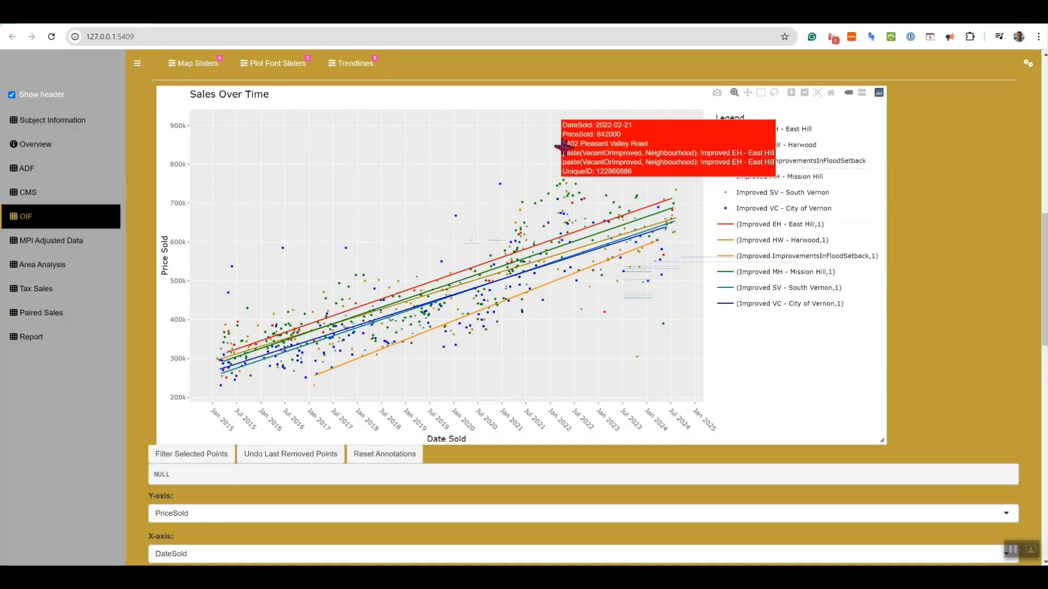
scroll(829, 132, "up", 4)
scroll(786, 198, "down", 1)
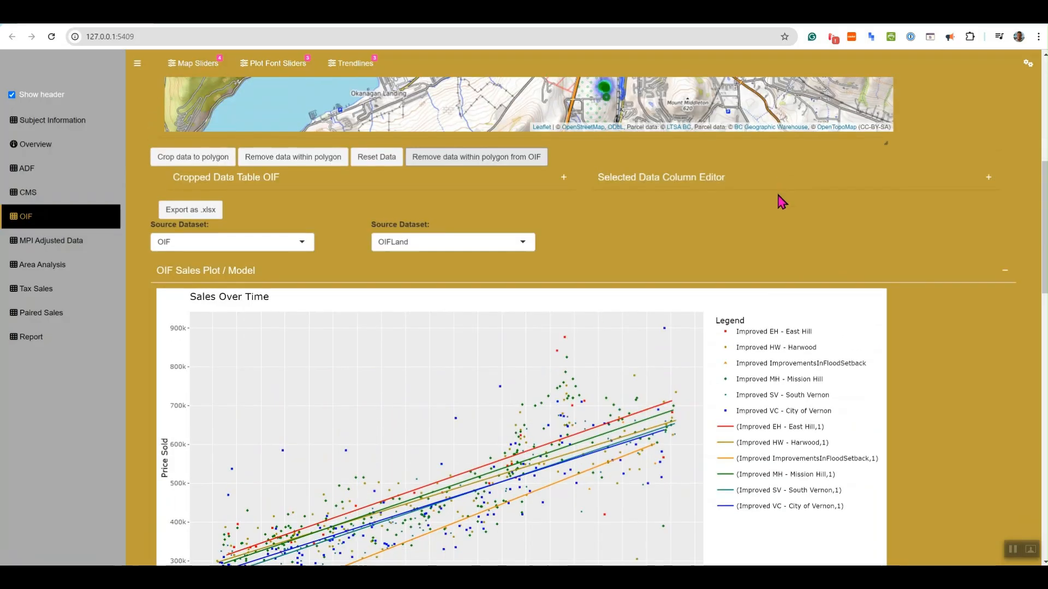
scroll(517, 322, "up", 4)
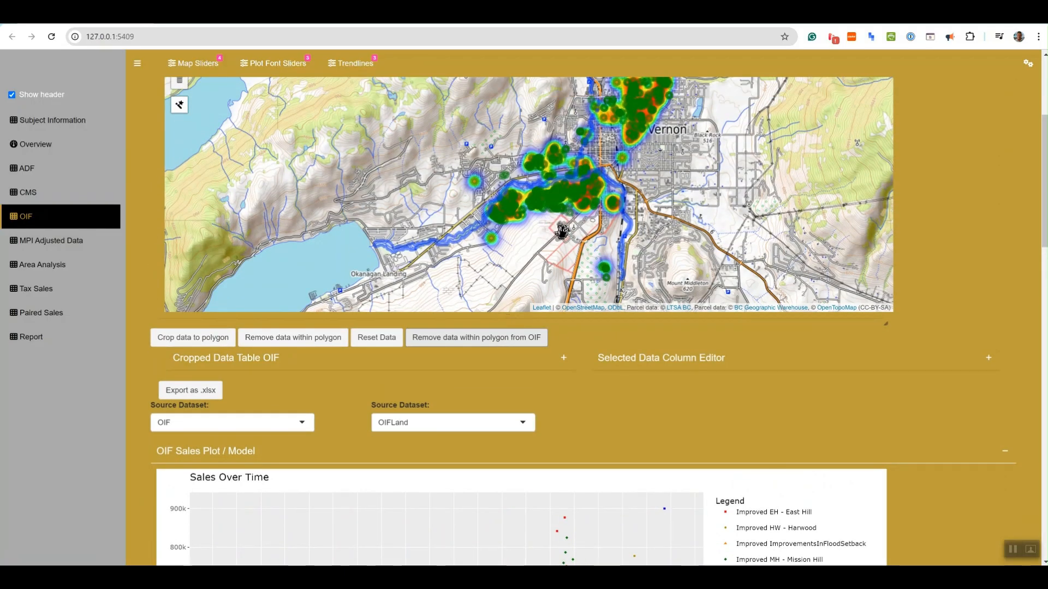
scroll(562, 232, "up", 1)
scroll(599, 267, "down", 1)
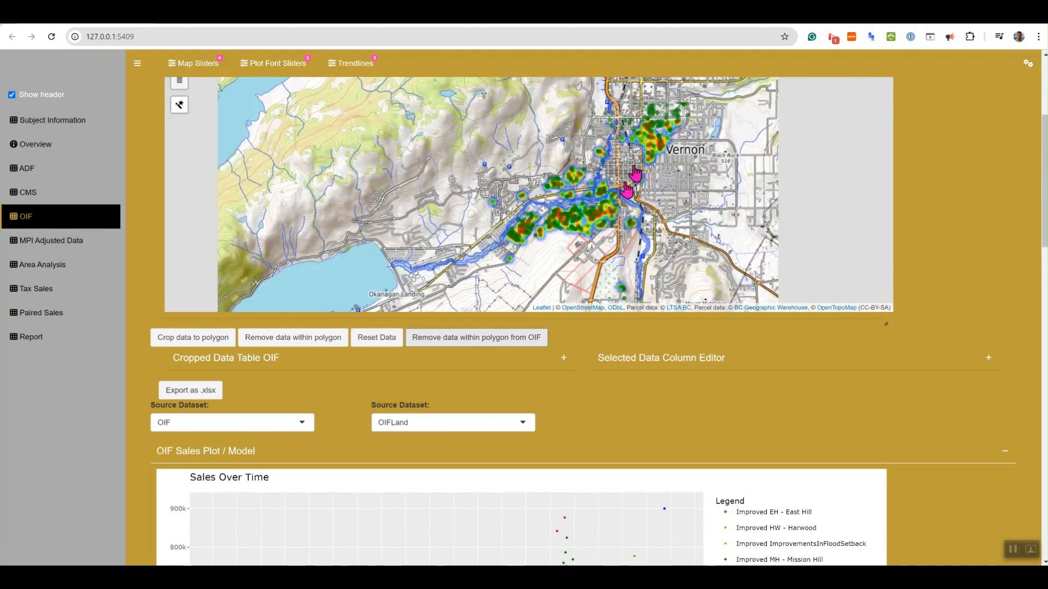
Draw a polygon around the remaining sales along the eastern edge of the cluster north of Vernon's centre and remove its data from OIF.
left_click_drag(697, 98, 664, 140)
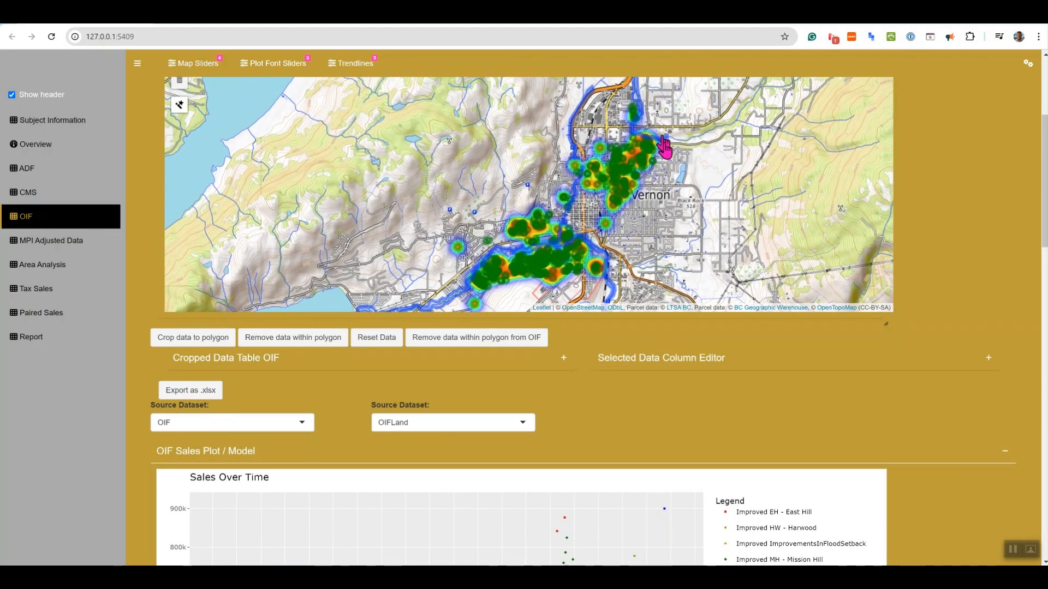
scroll(657, 134, "up", 1)
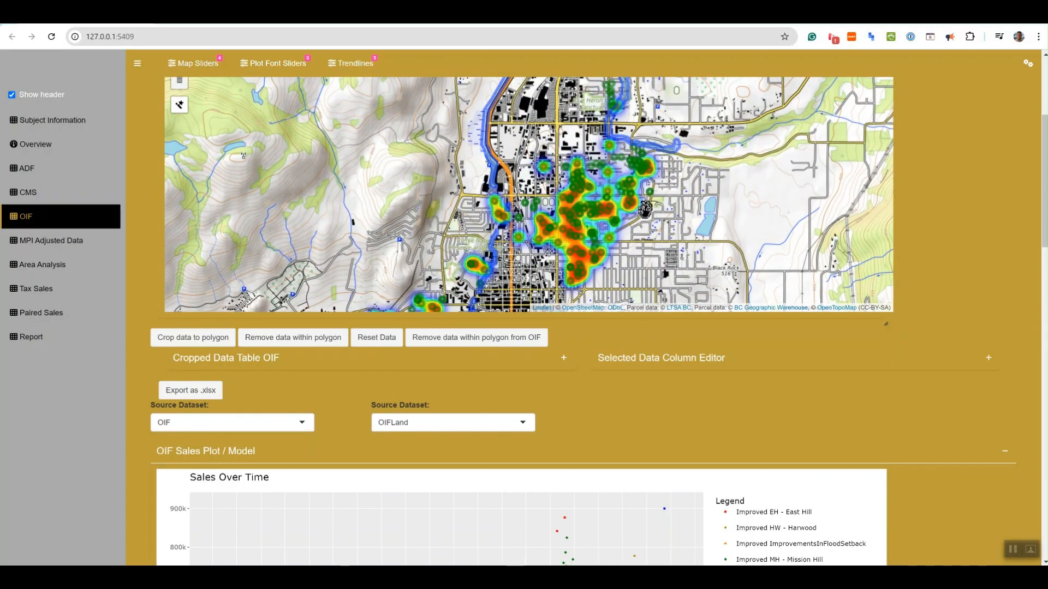
left_click_drag(665, 251, 675, 205)
scroll(608, 221, "up", 1)
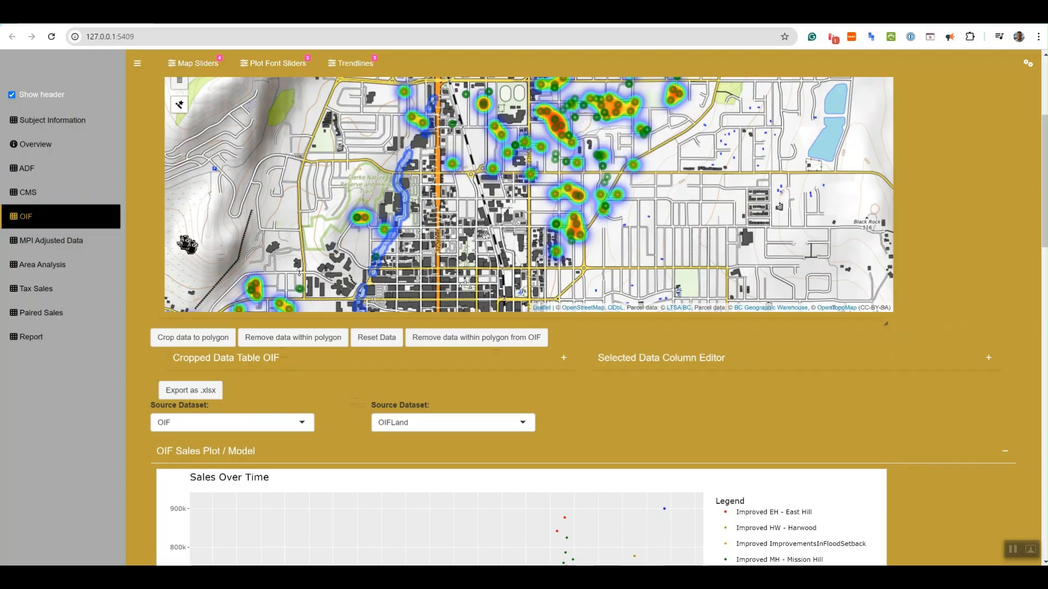
scroll(98, 241, "up", 3)
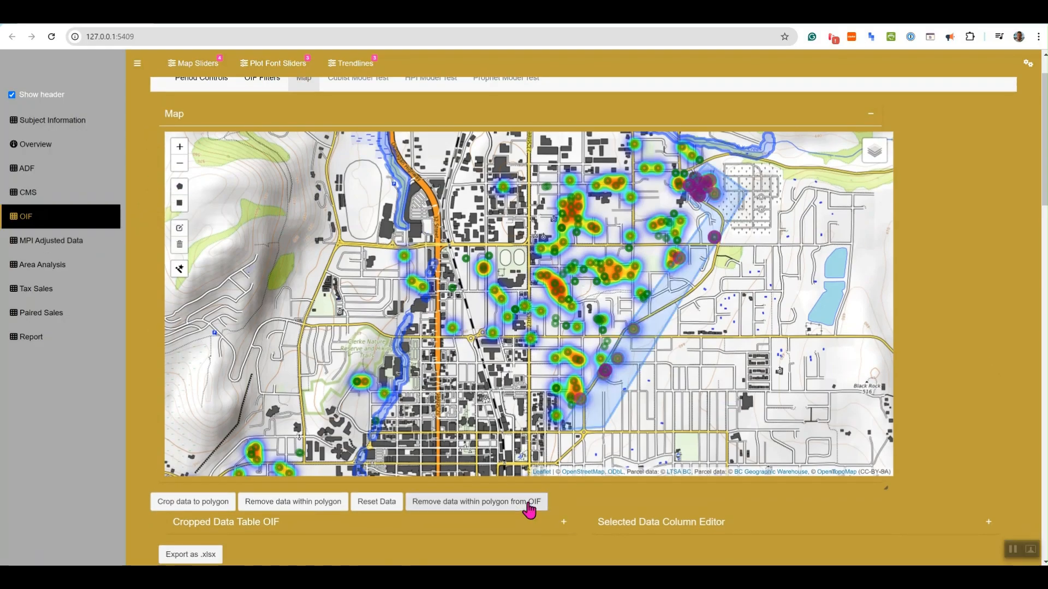
left_click(527, 502)
Examine the refreshed Sales Over Time plot, checking the neighbourhood trendlines and the details of outlying East Hill and City of Vernon sales.
scroll(968, 197, "down", 3)
scroll(969, 201, "down", 8)
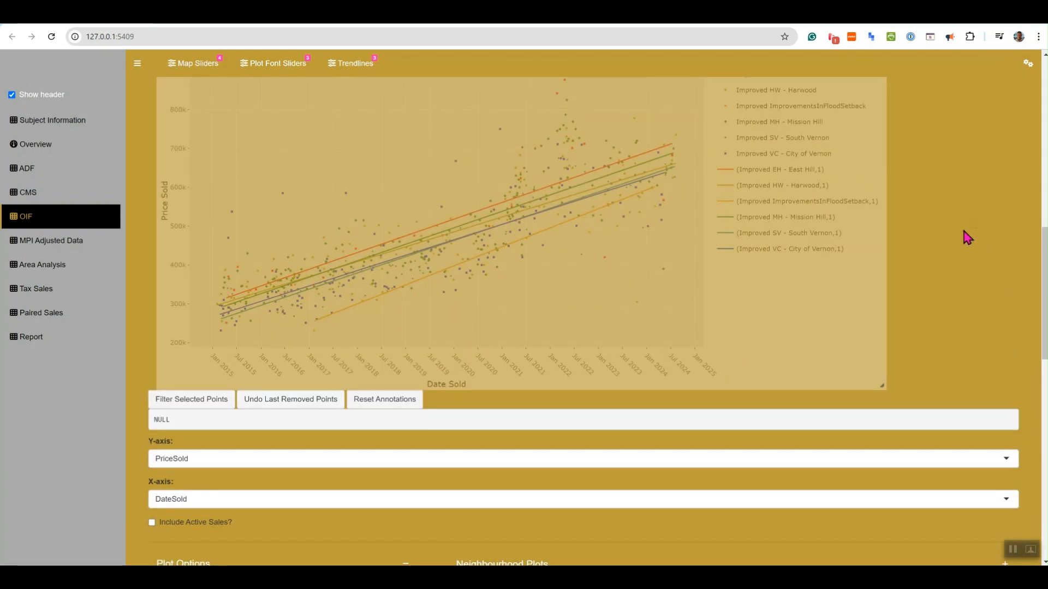
scroll(962, 225, "down", 2)
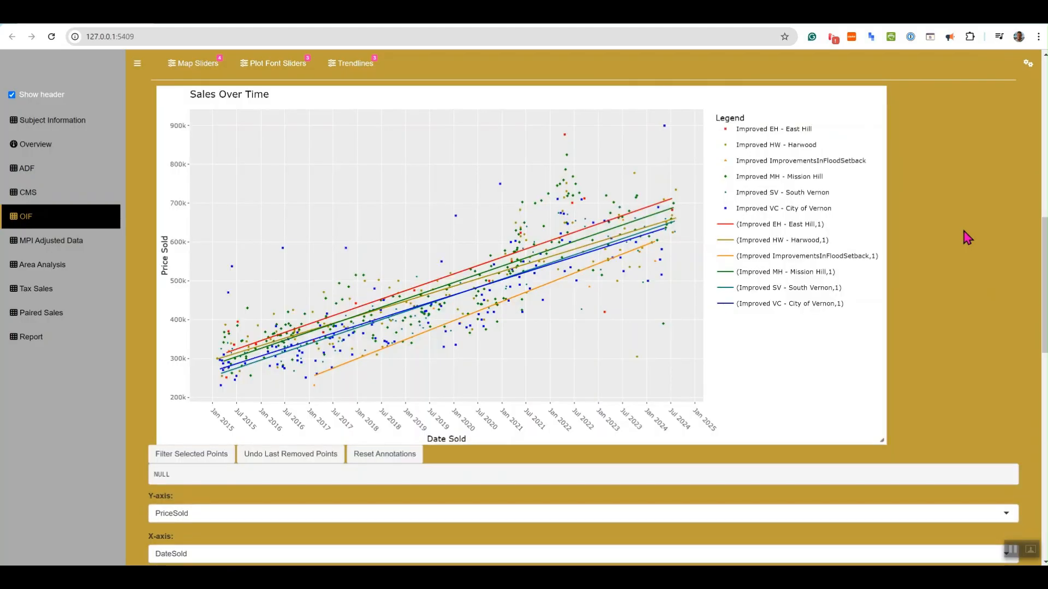
mouse_move(561, 133)
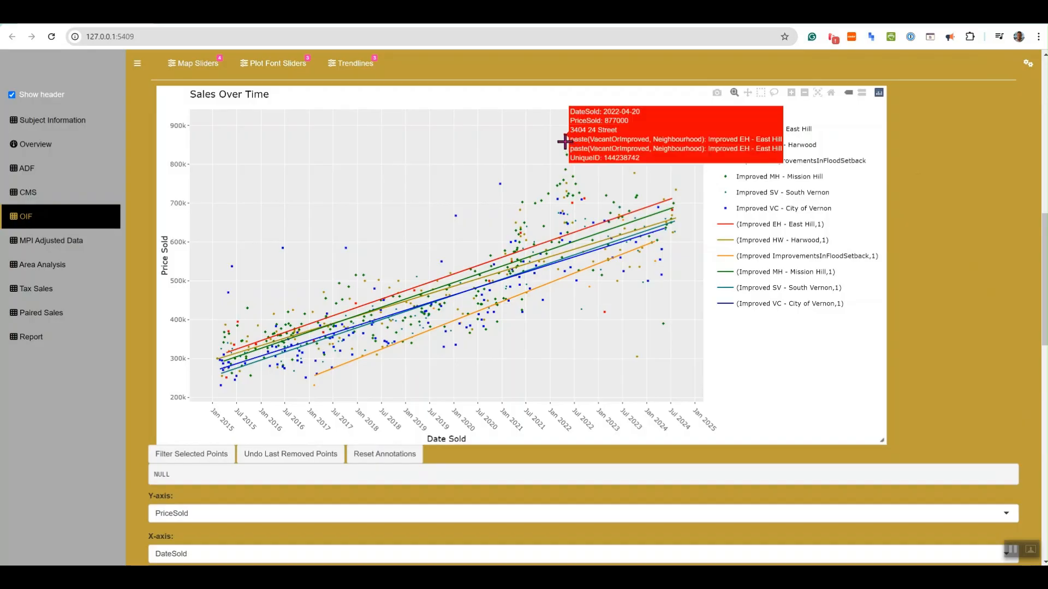
scroll(803, 213, "up", 1)
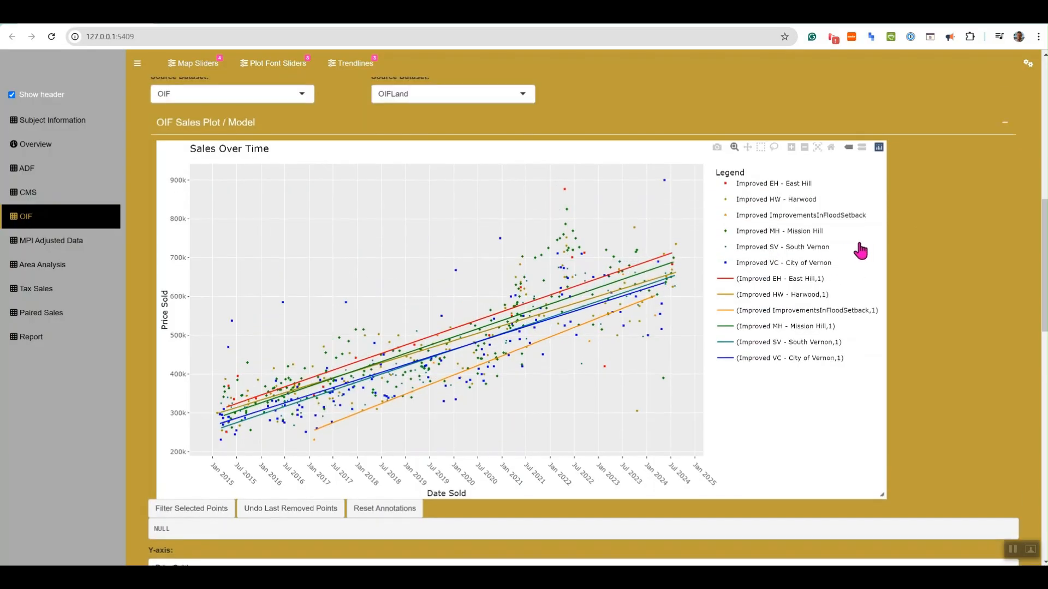
scroll(531, 327, "up", 1)
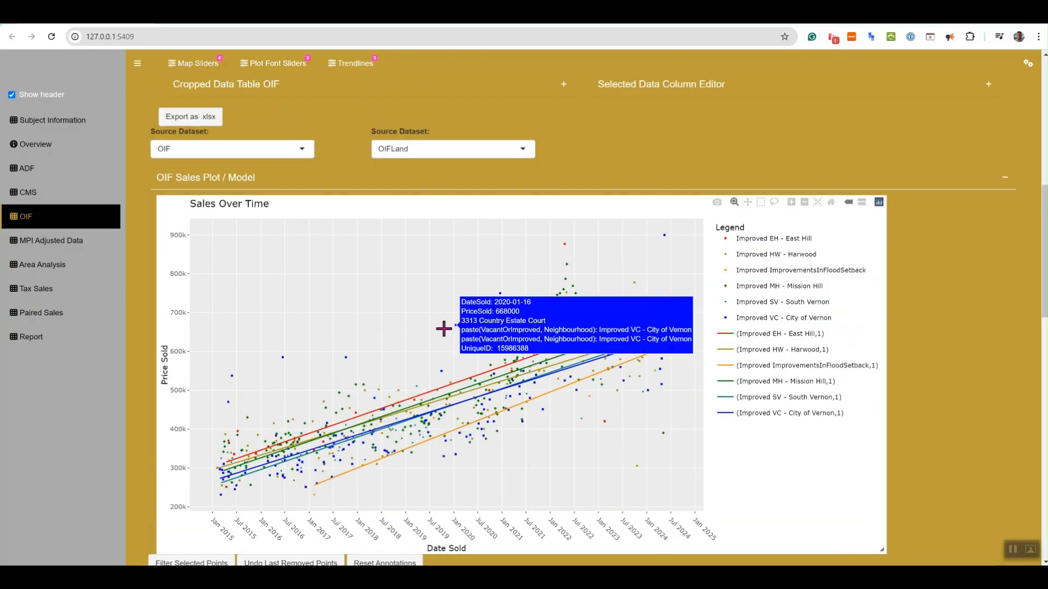
Inspect the sales beside the creek's flood setback area on the map, around 24 Avenue and Okanagan Avenue.
scroll(444, 327, "up", 2)
scroll(971, 183, "up", 5)
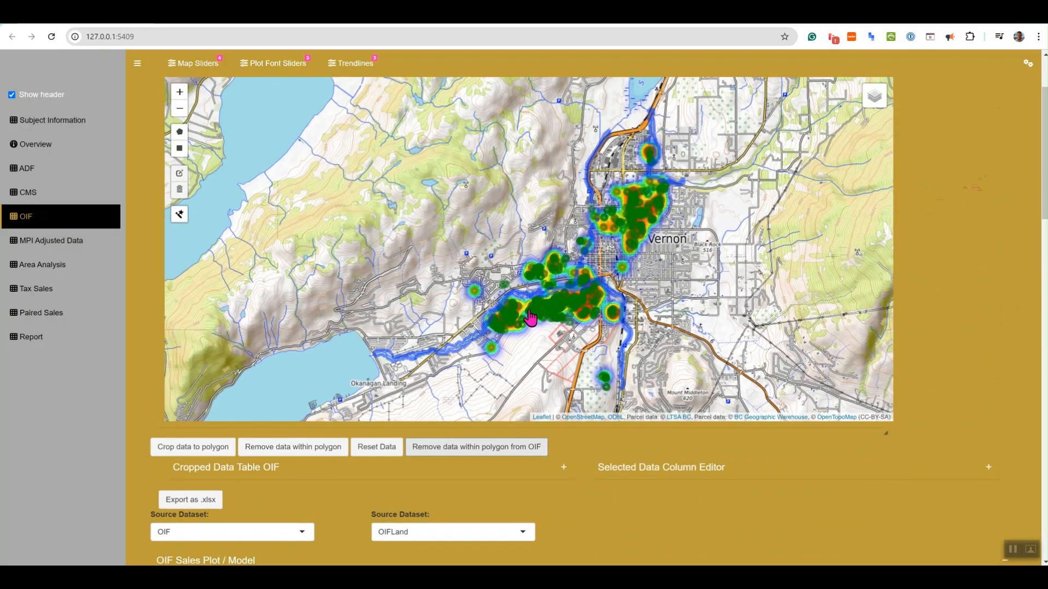
scroll(495, 298, "up", 3)
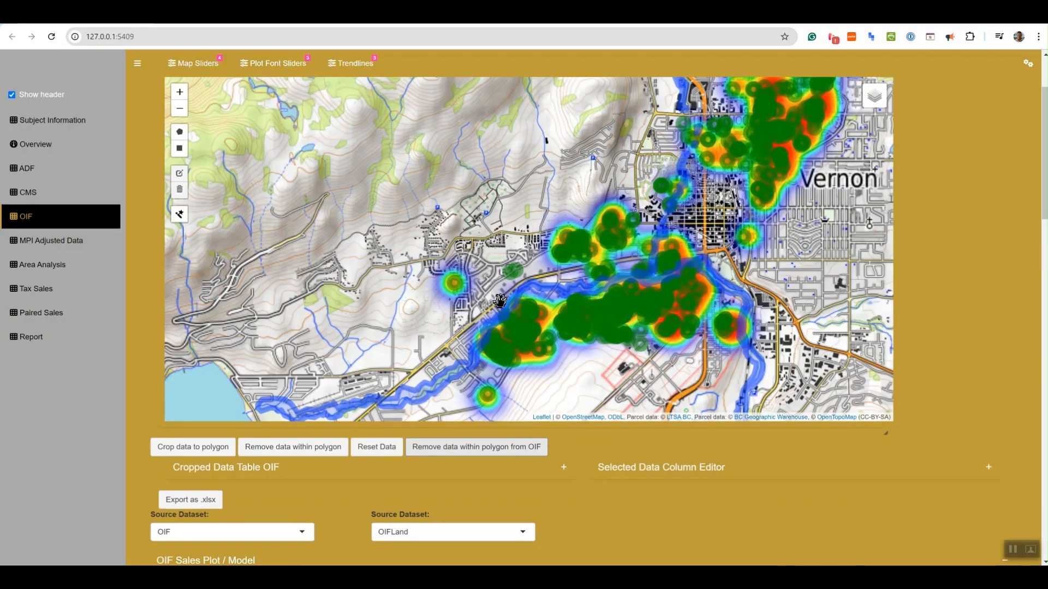
scroll(556, 291, "up", 1)
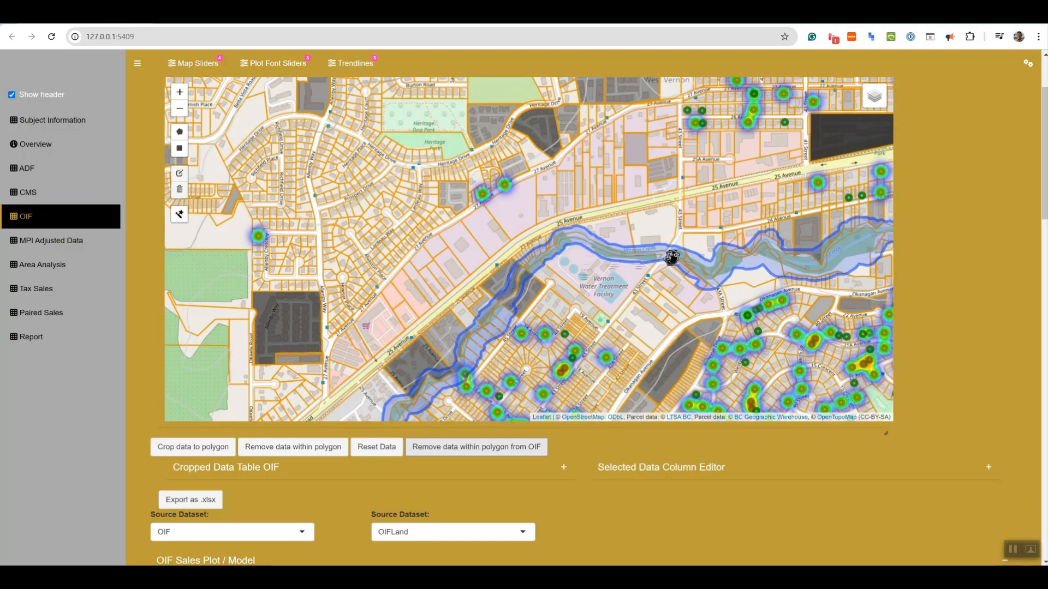
left_click_drag(671, 257, 503, 273)
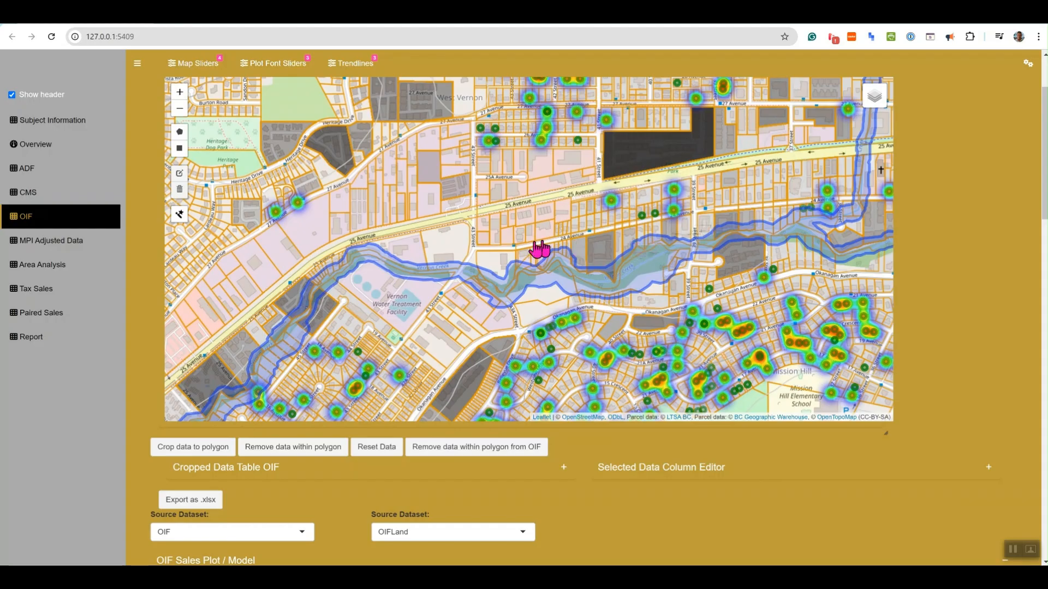
scroll(628, 234, "up", 1)
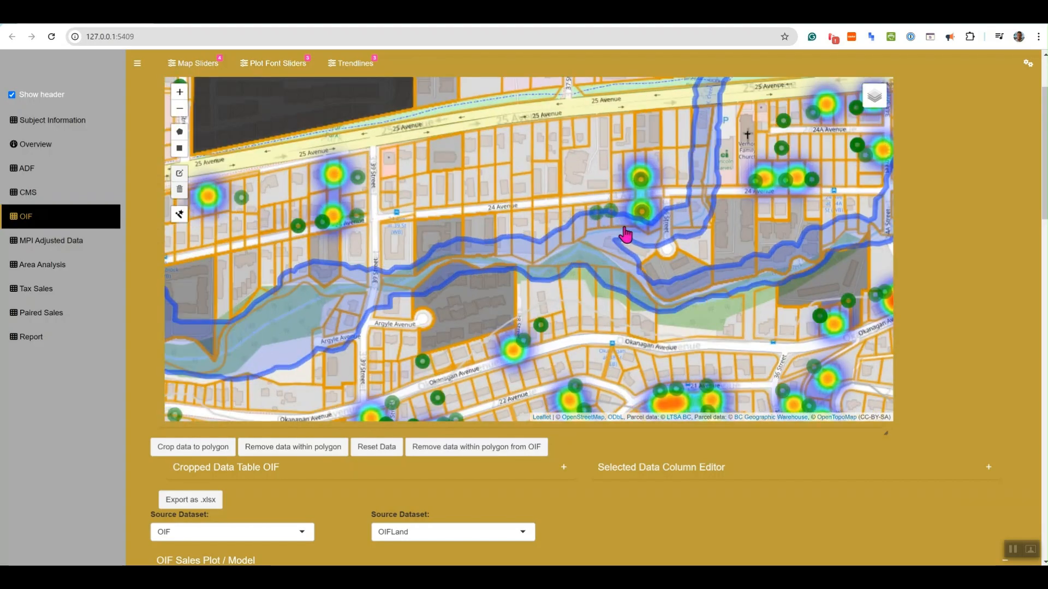